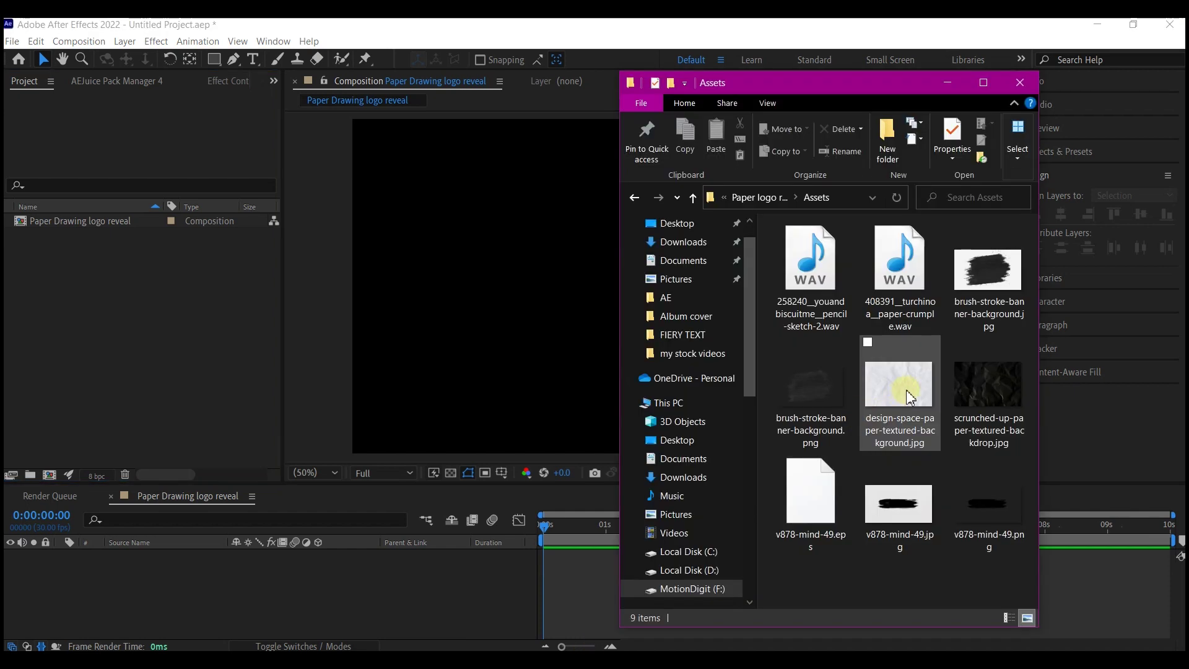
Import the crumpled paper jpg and the HP logo file, and place both in the composition.
left_click_drag(908, 396, 138, 322)
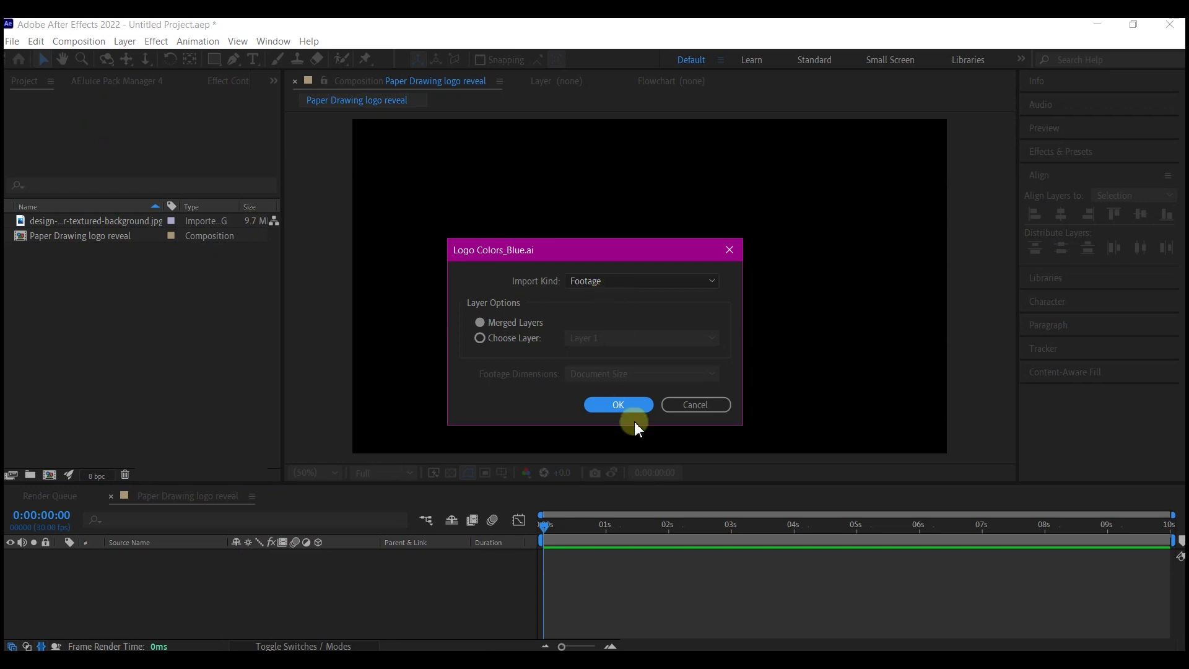
left_click(634, 407)
left_click_drag(50, 228, 109, 573)
left_click_drag(62, 239, 136, 558)
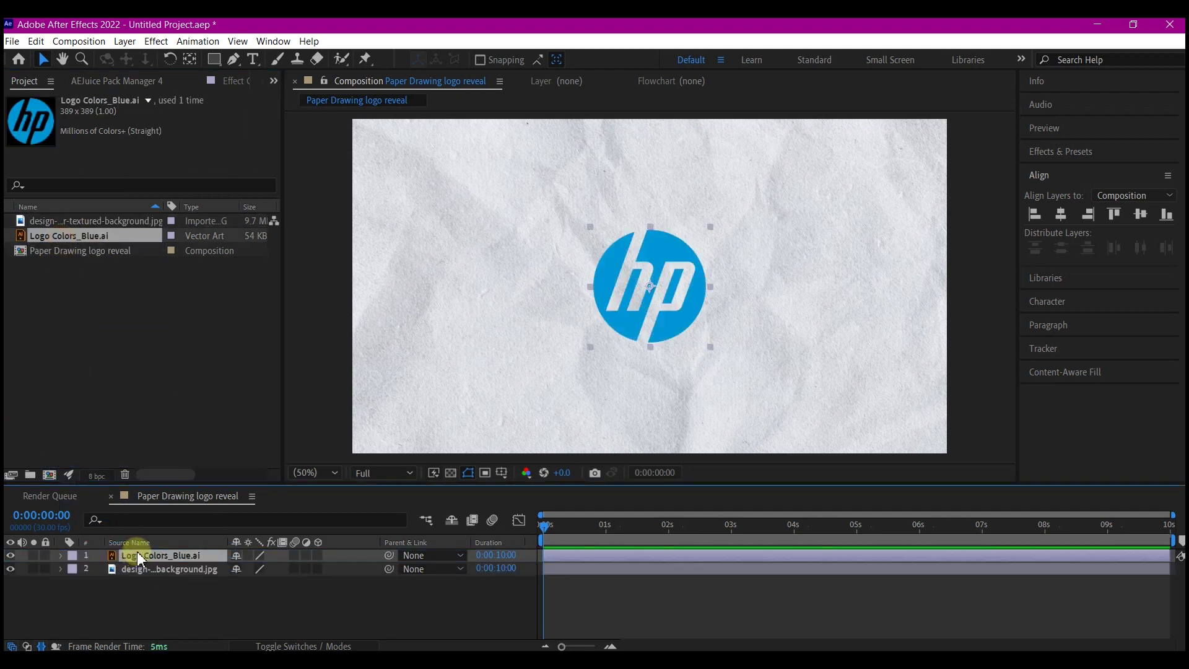
Pre-compose the logo layer as 'logo holder' with all attributes moved.
key("ctrl+shift+c")
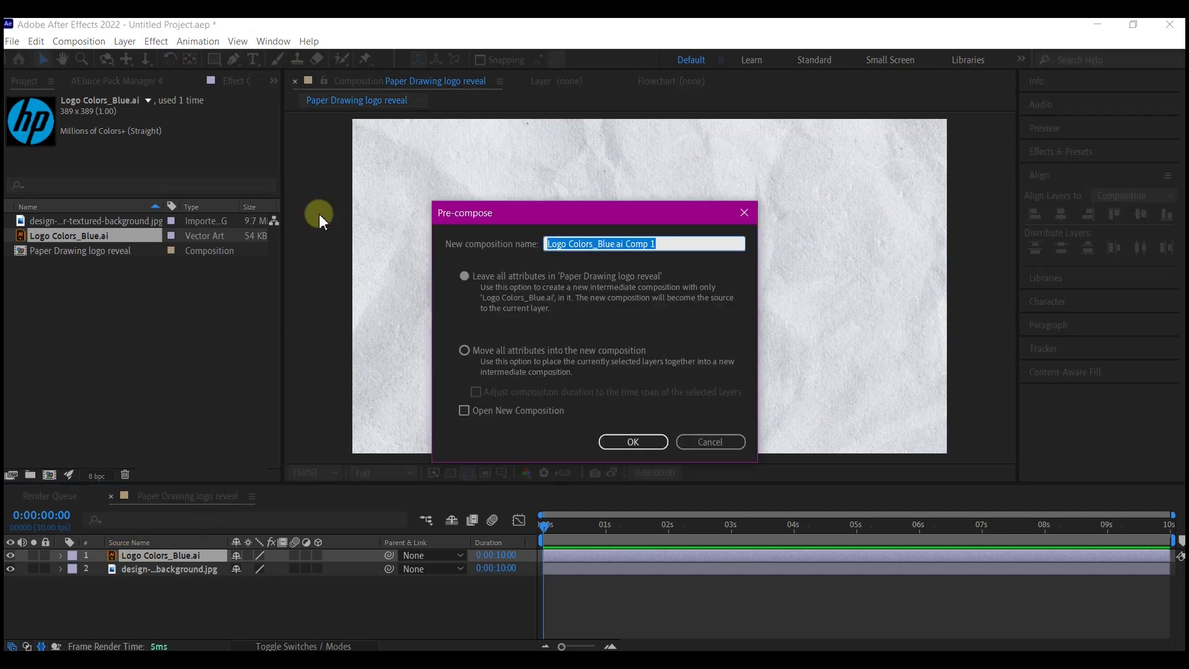
left_click(471, 353)
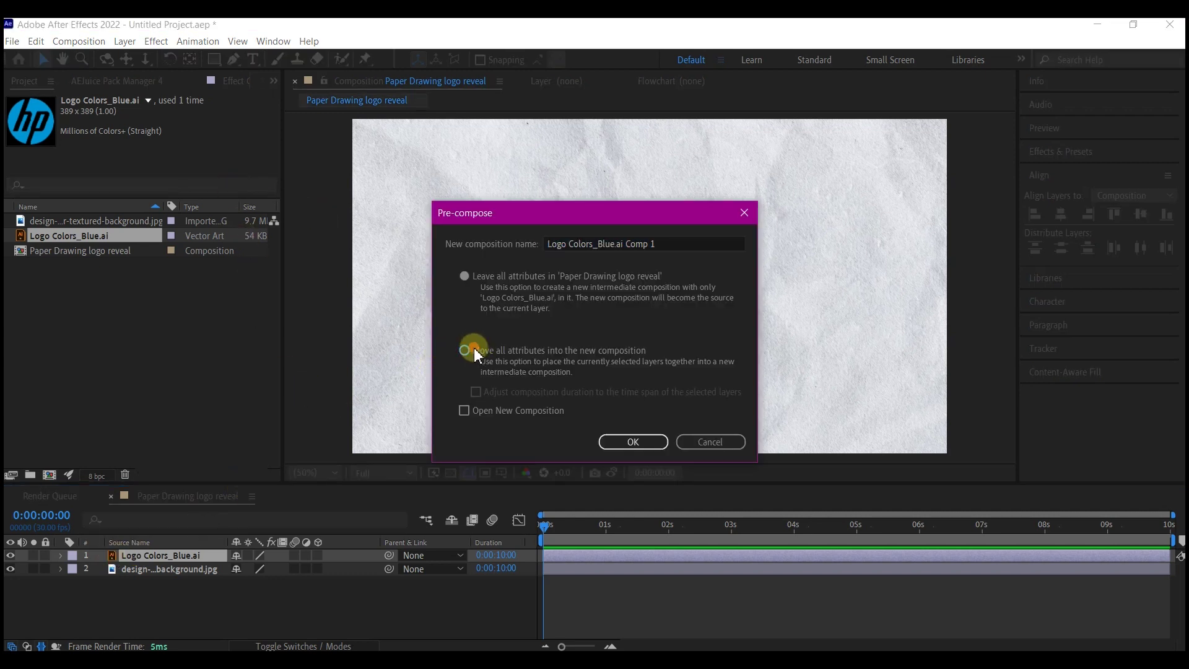
triple_click(653, 244)
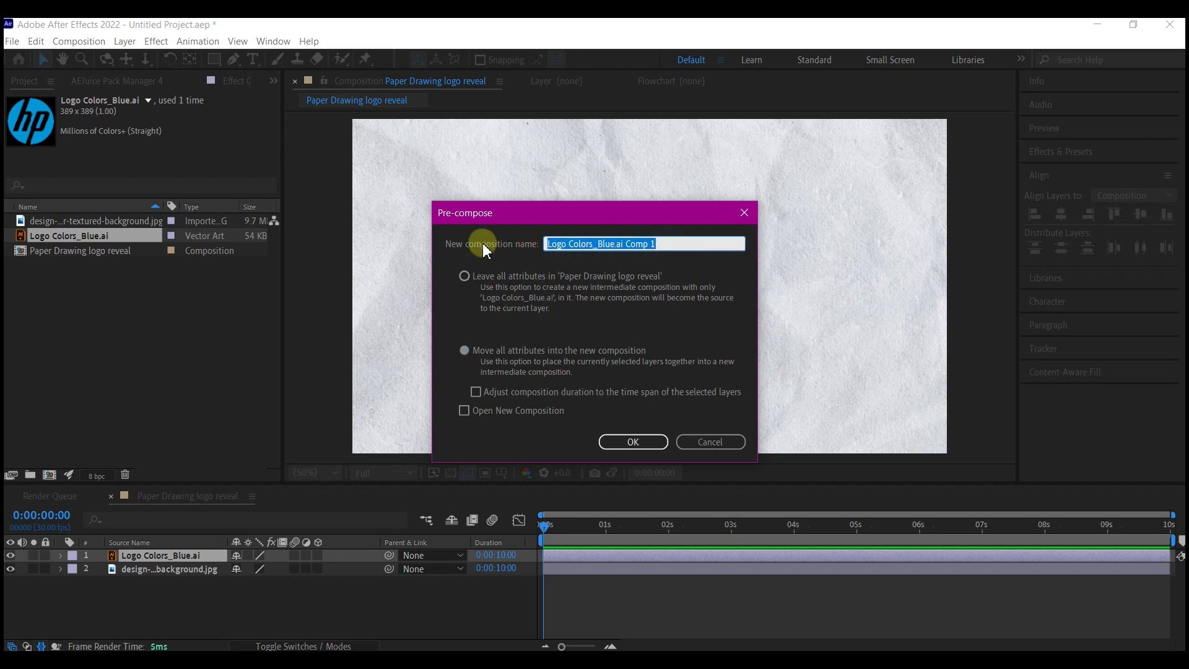
type("logo holder")
left_click(655, 443)
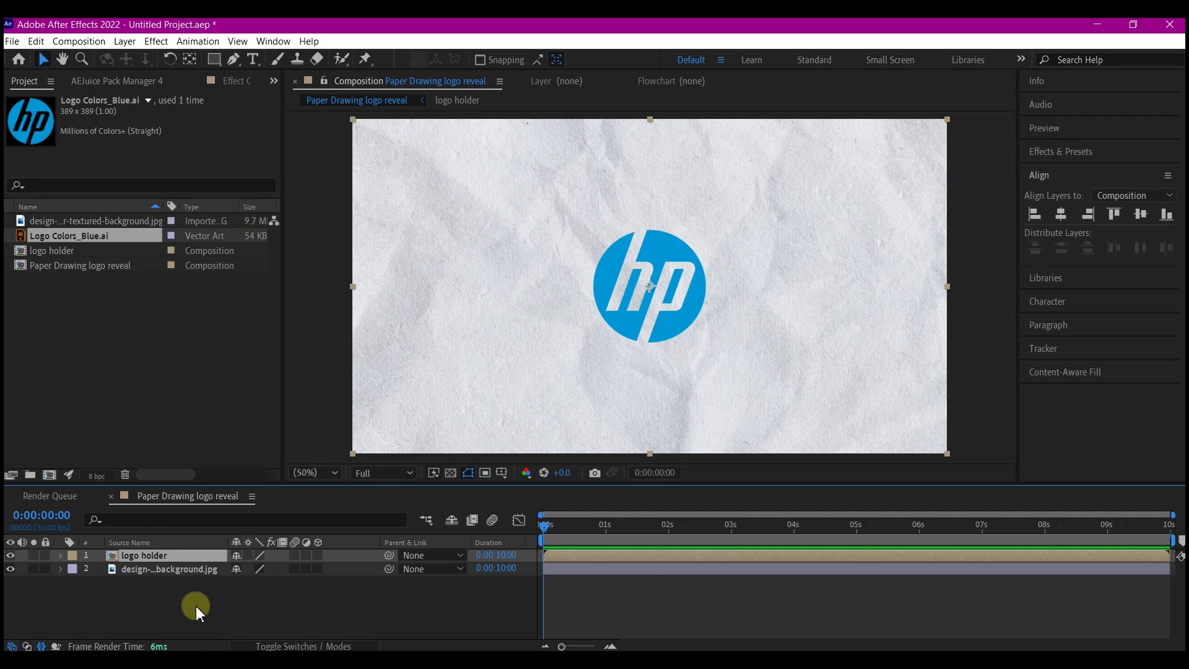
Apply the Vegas effect to logo holder and show its effect settings.
key("ctrl+space")
type("v")
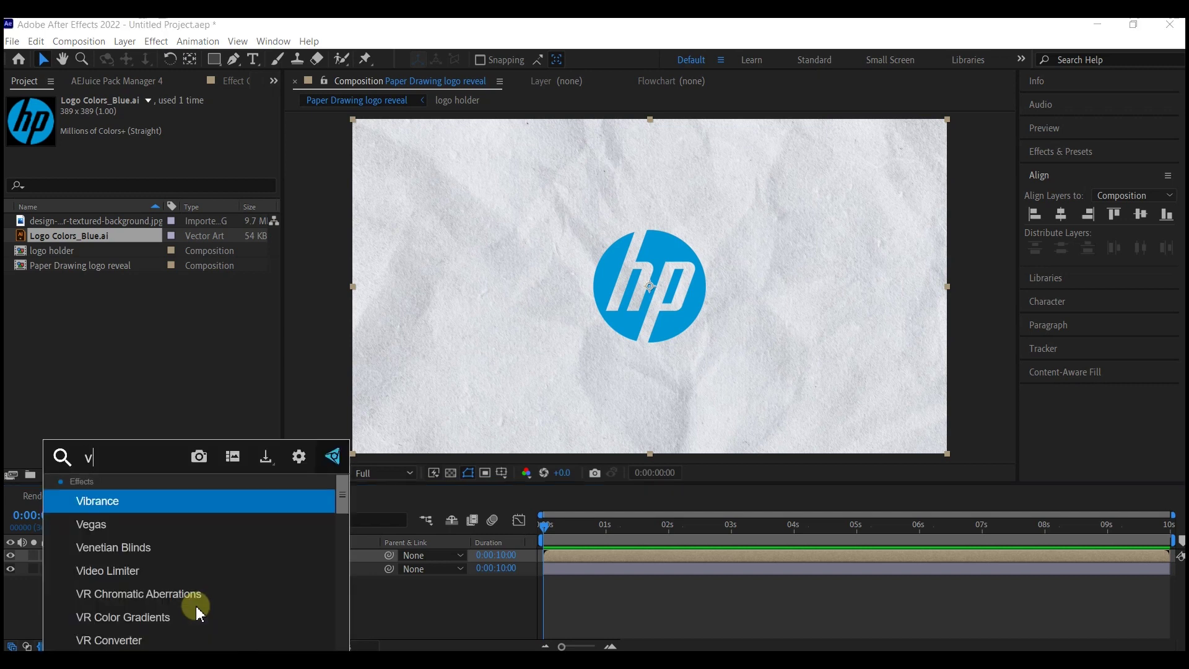
type("egas")
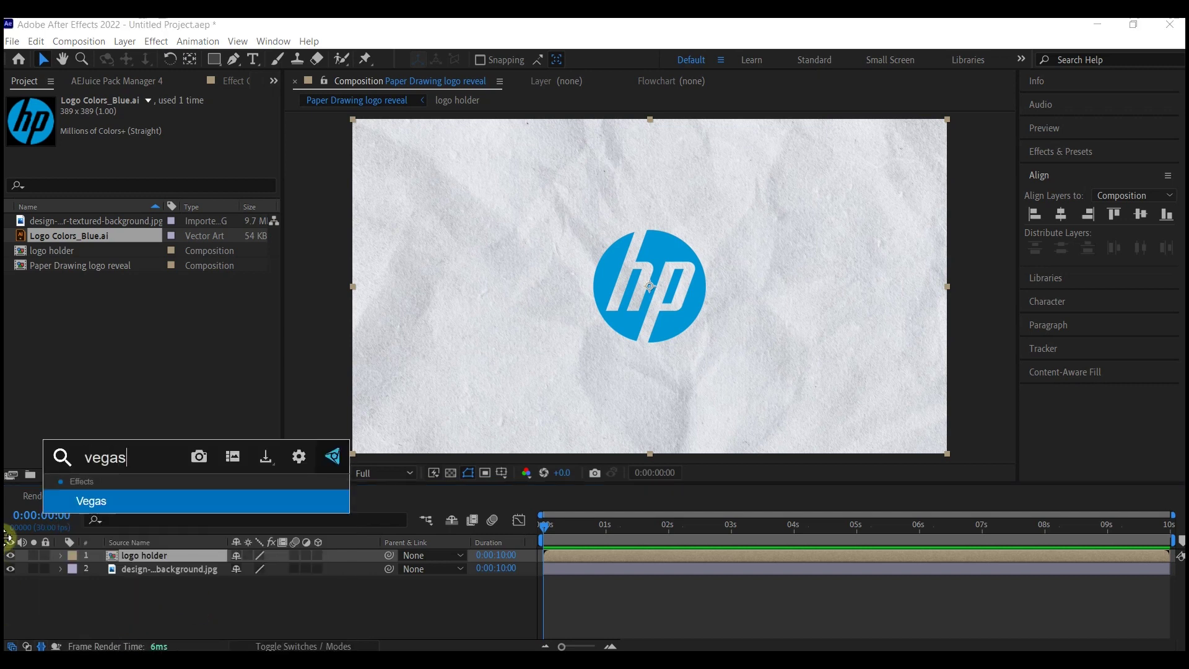
left_click(113, 504)
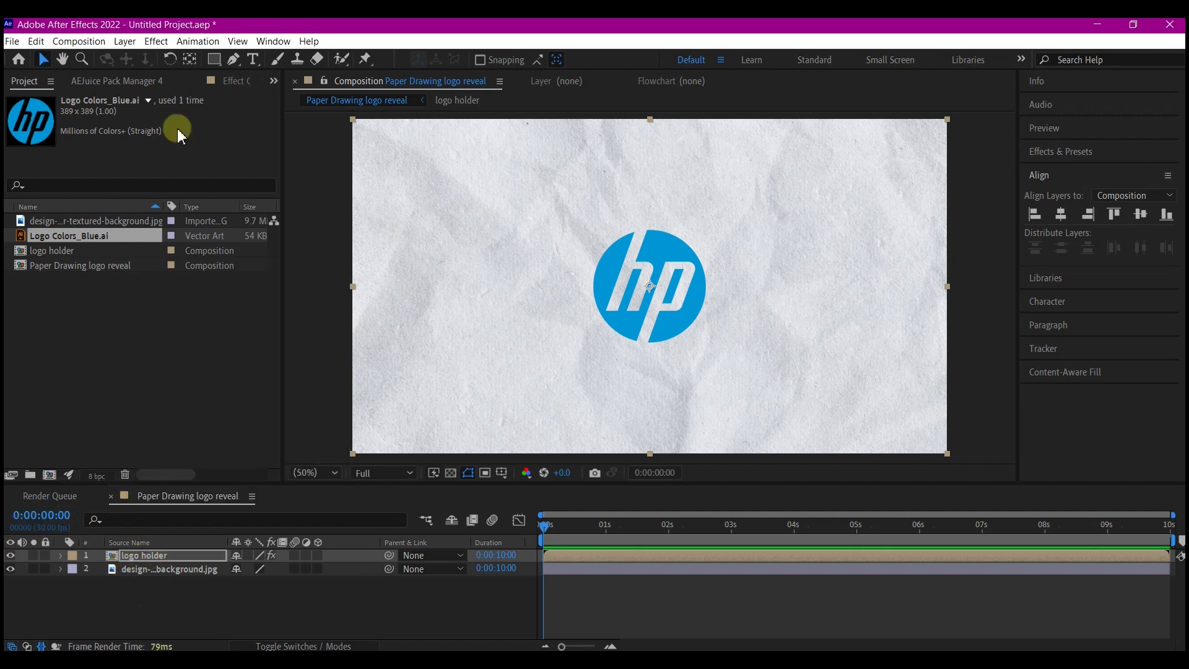
left_click(273, 81)
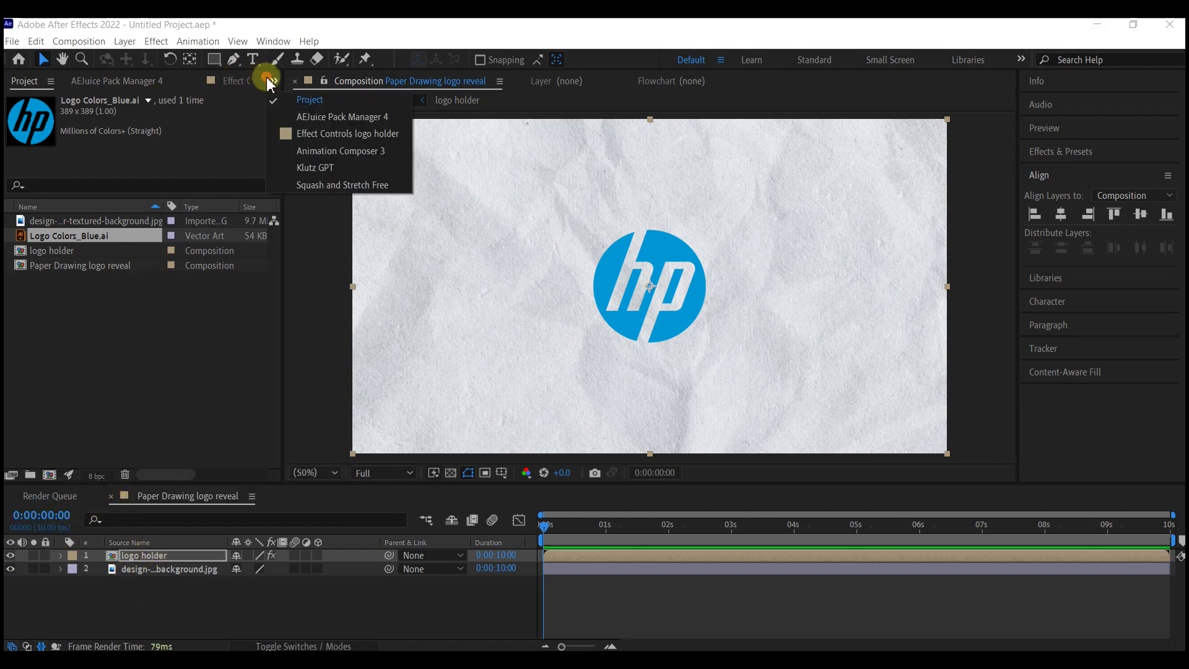
left_click(323, 134)
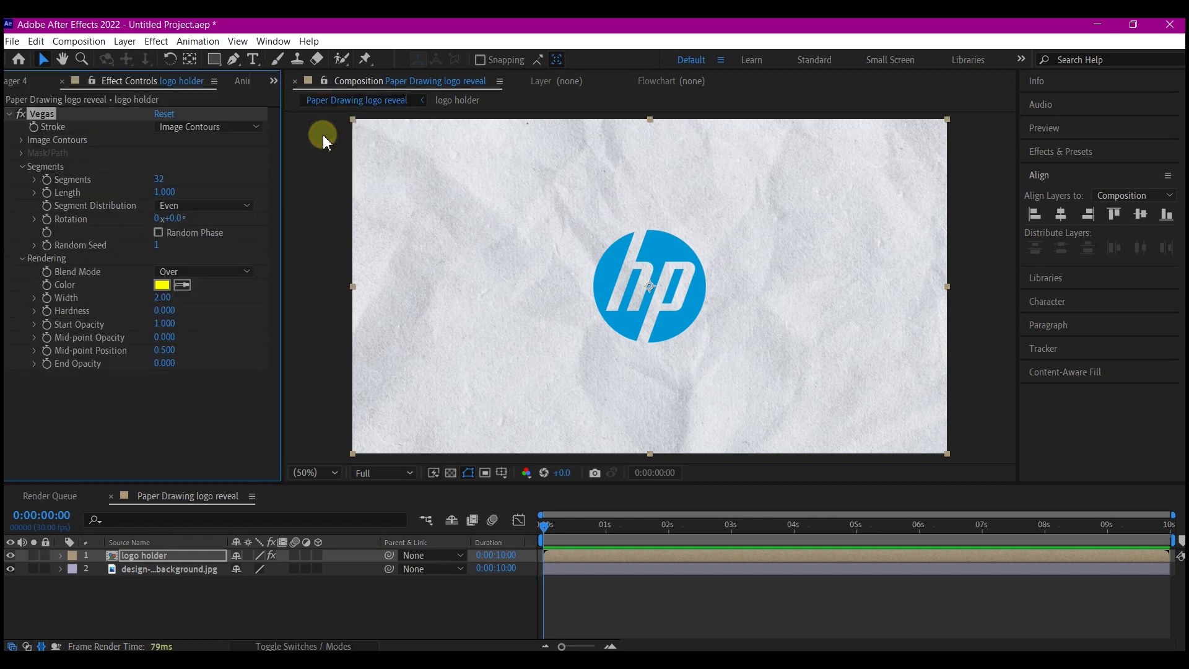
Set Vegas Image Contours to the Alpha channel with 1 segment.
left_click(21, 140)
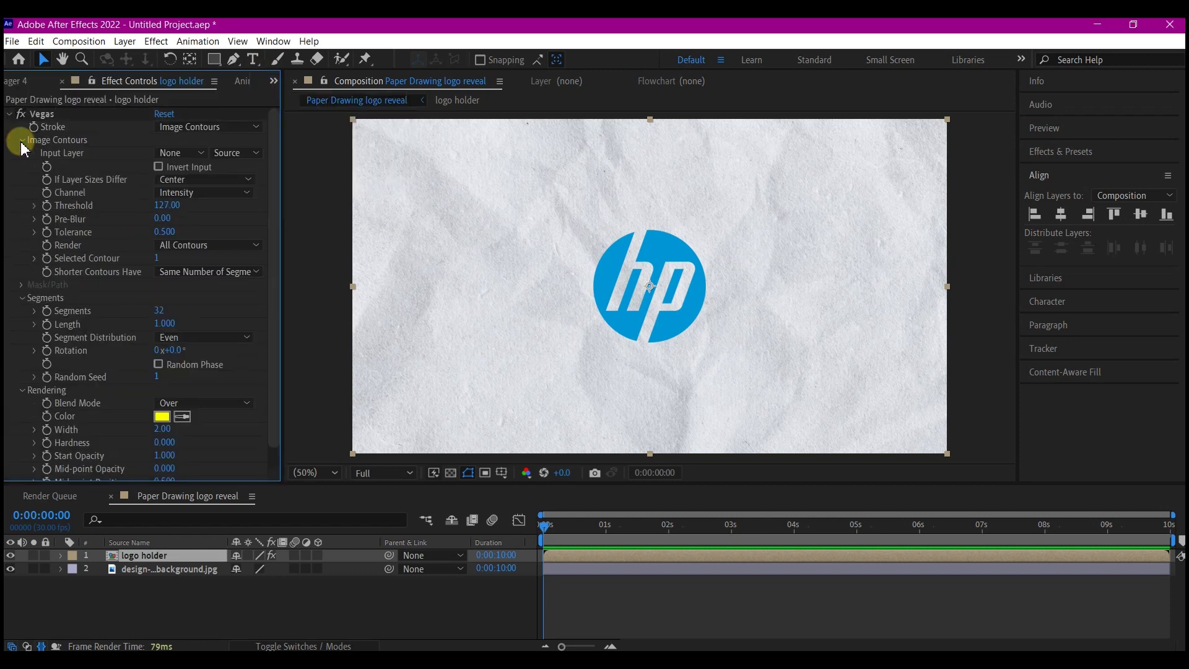
left_click(180, 193)
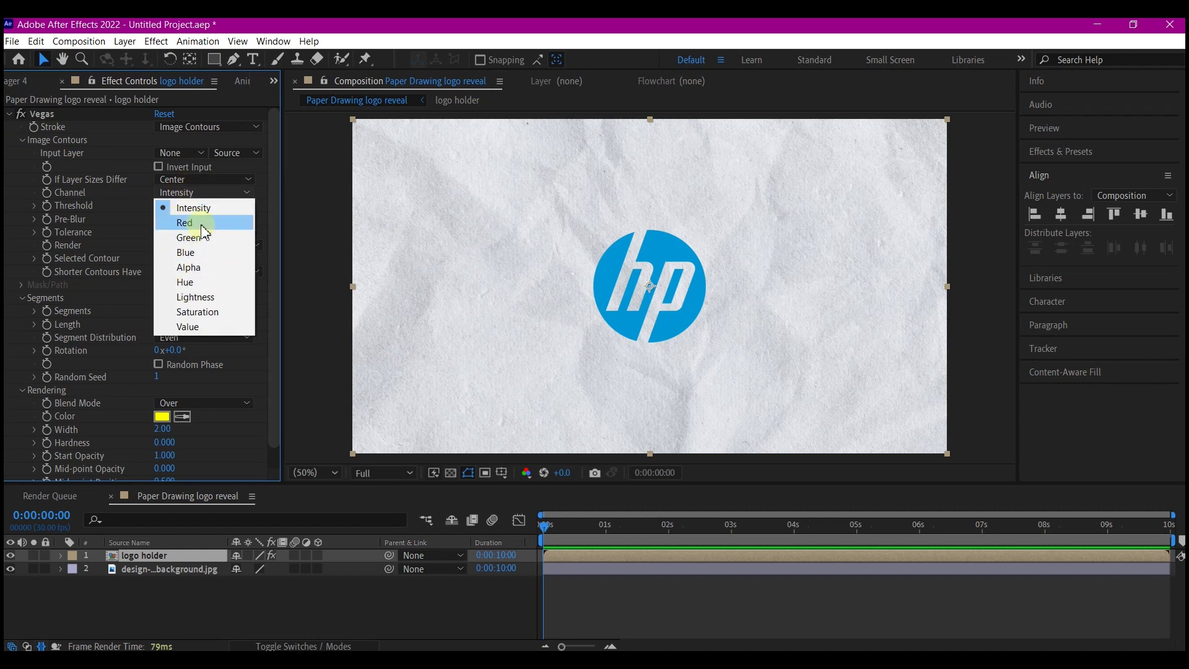
left_click(189, 267)
scroll(163, 301, "down", 1)
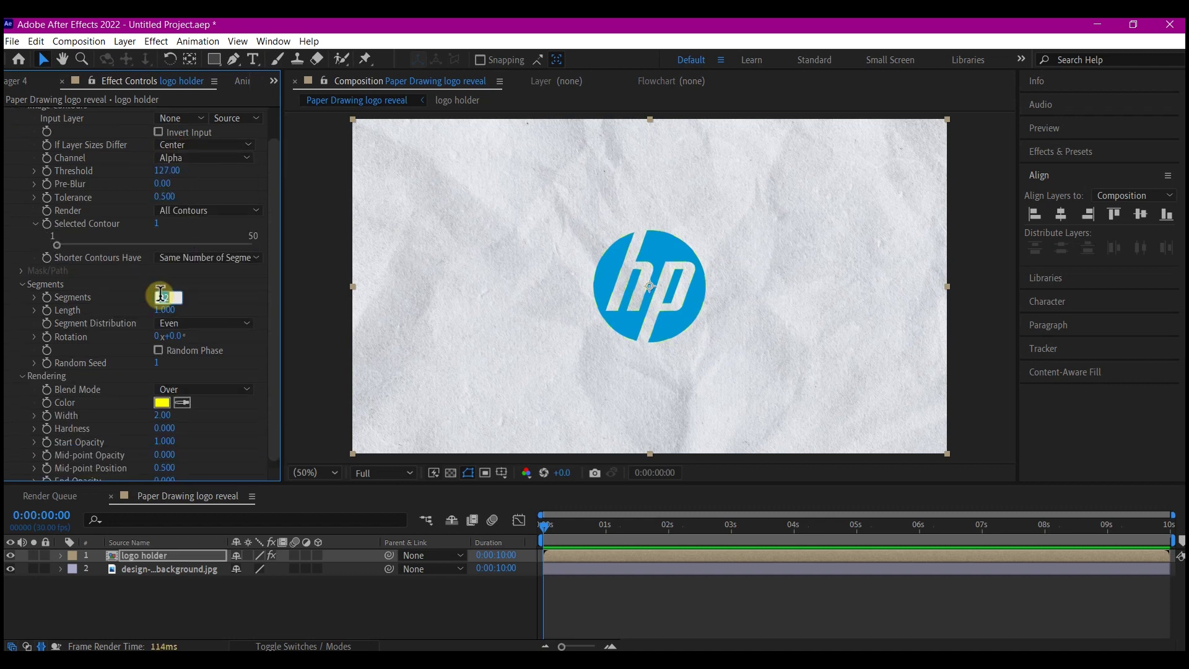
key("Return")
Give the stroke Transparent blend mode, colour 373737, width 5 and end opacity 0.7.
scroll(148, 347, "down", 1)
left_click(165, 382)
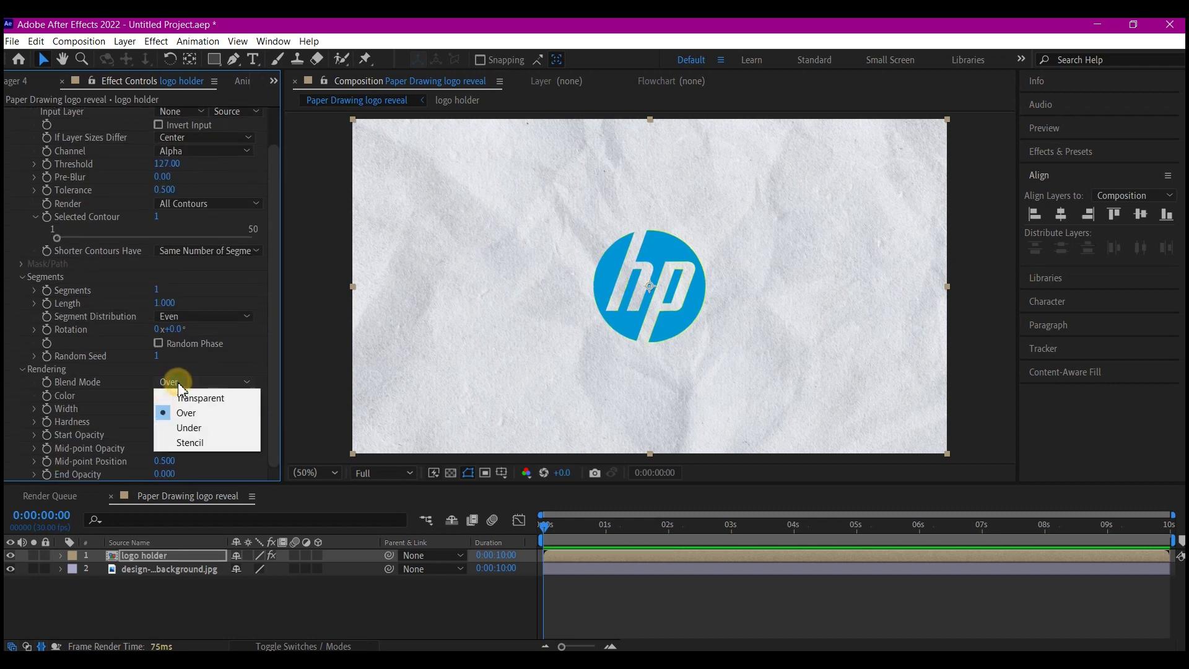
left_click(192, 401)
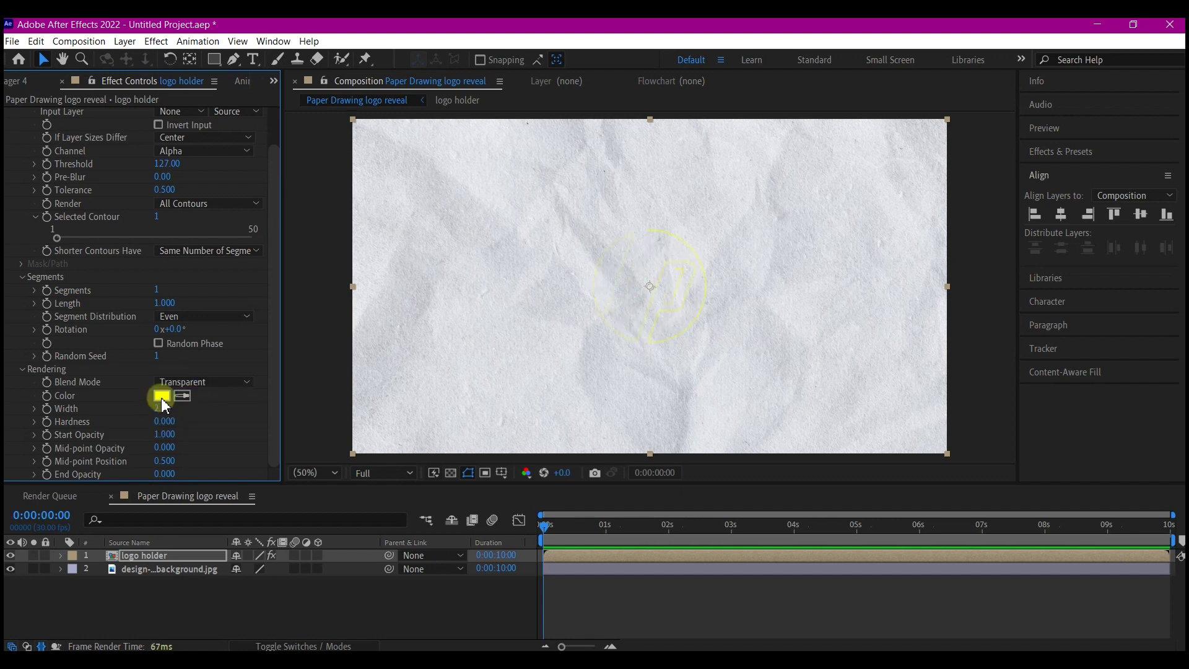
left_click(161, 394)
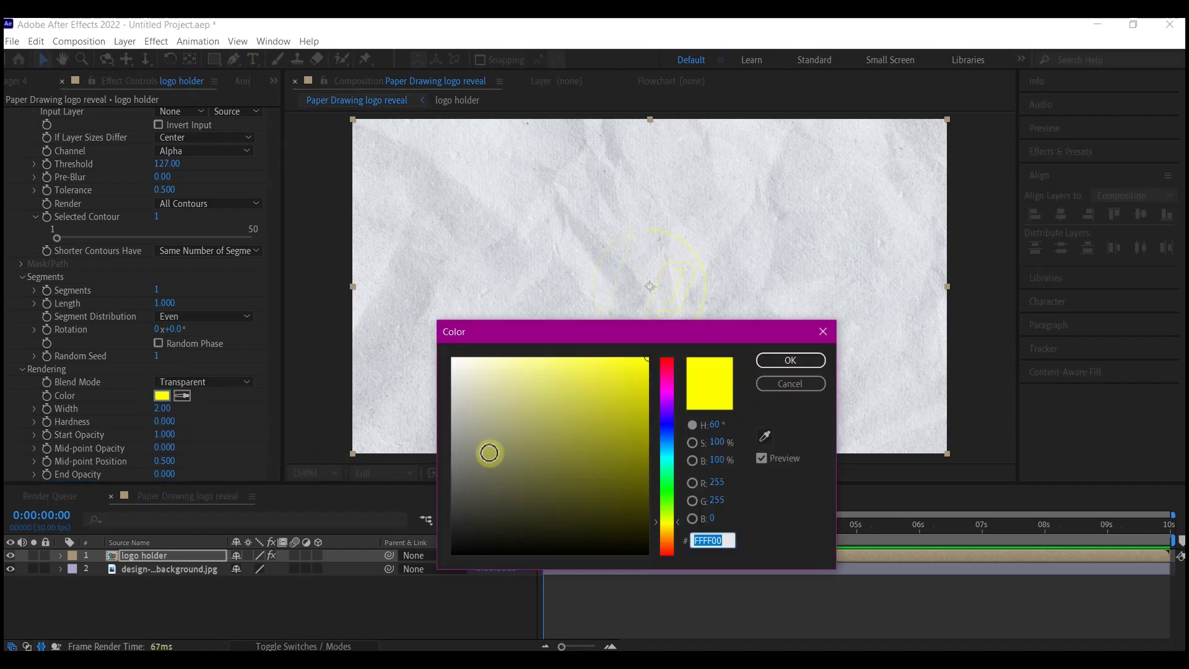
left_click(452, 512)
left_click(787, 359)
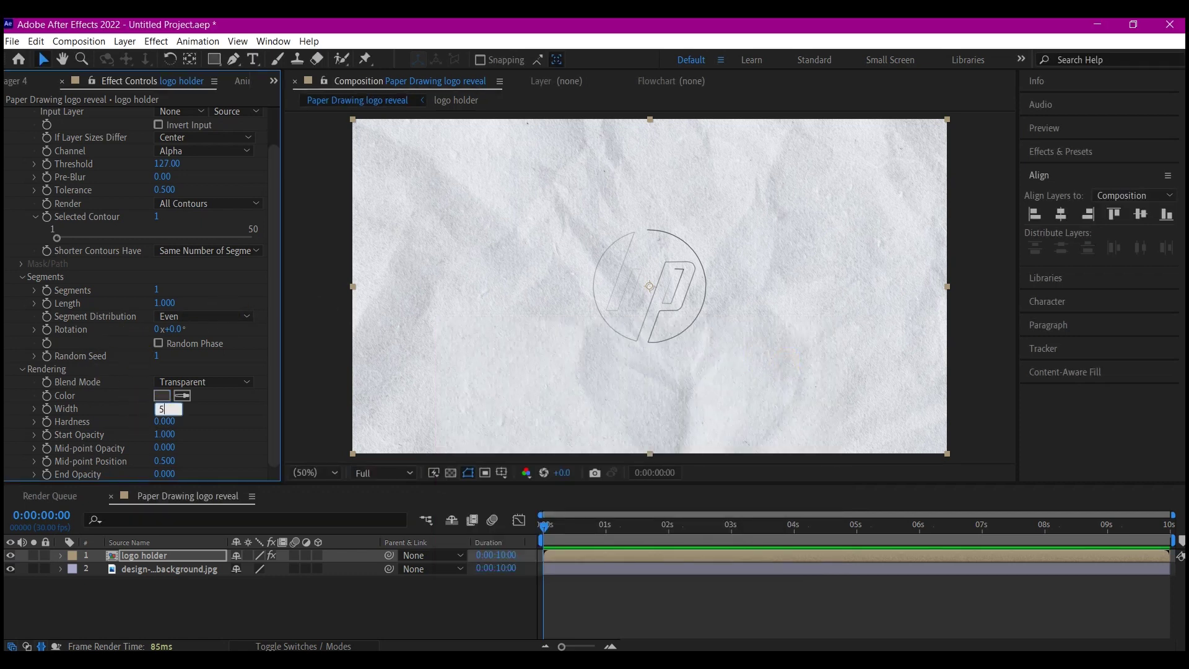
left_click(122, 483)
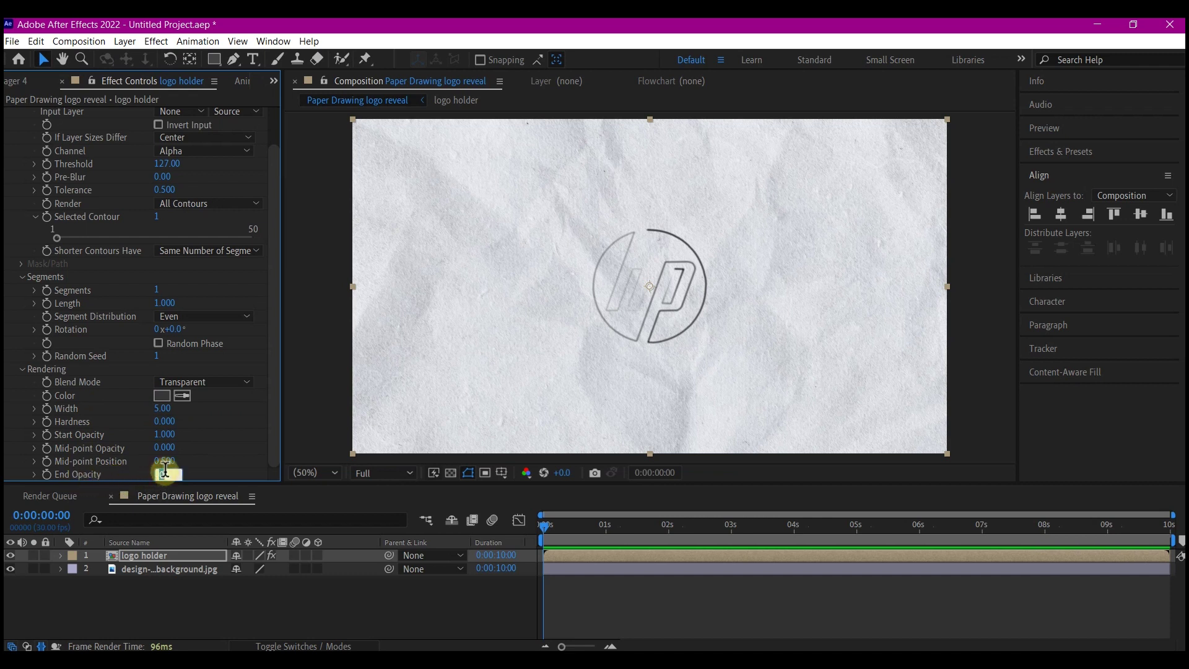
key("Return")
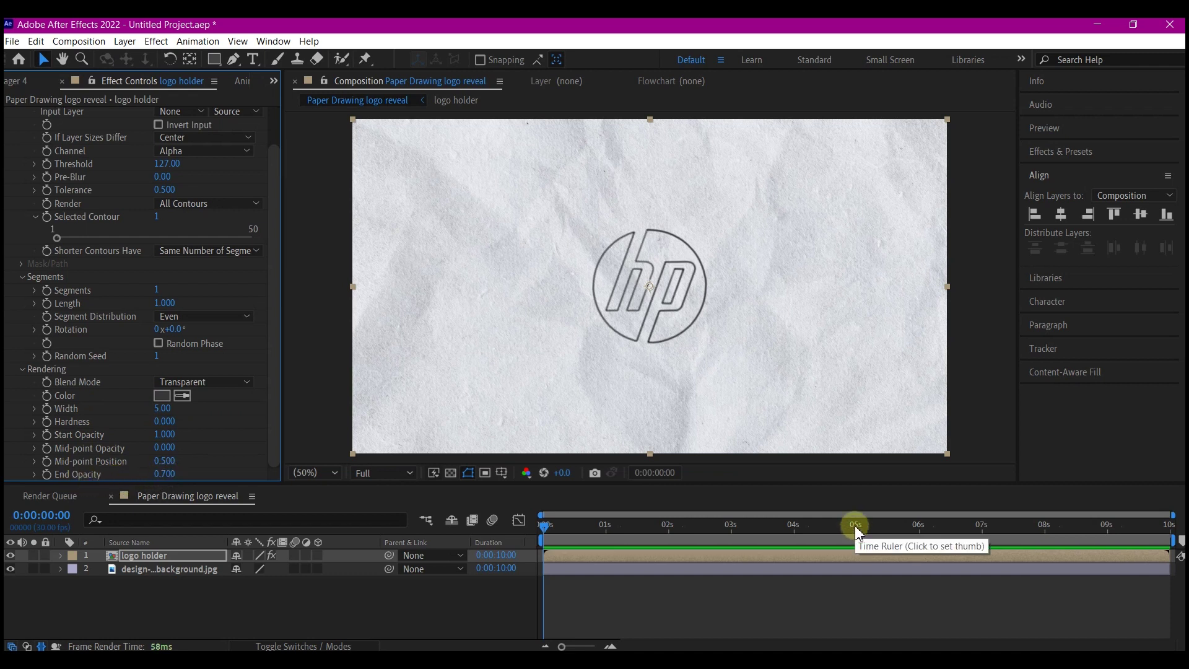
Keyframe stroke Length at full near 4:29 and at 0 at 0:00.
left_click(855, 528)
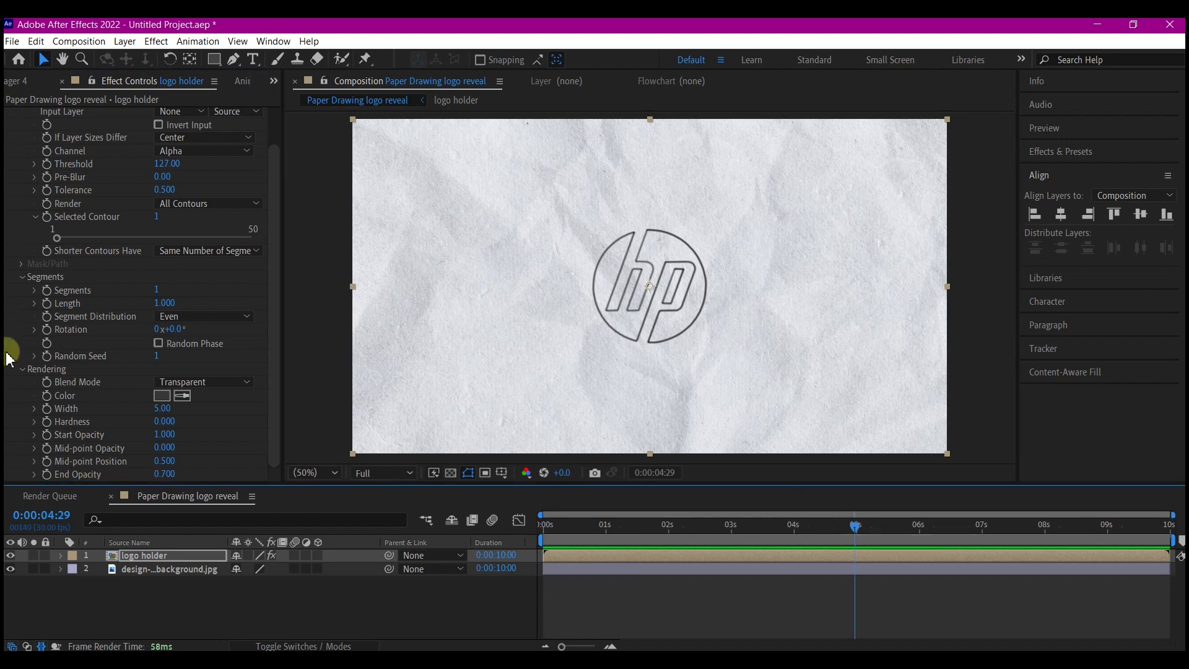
left_click(65, 303)
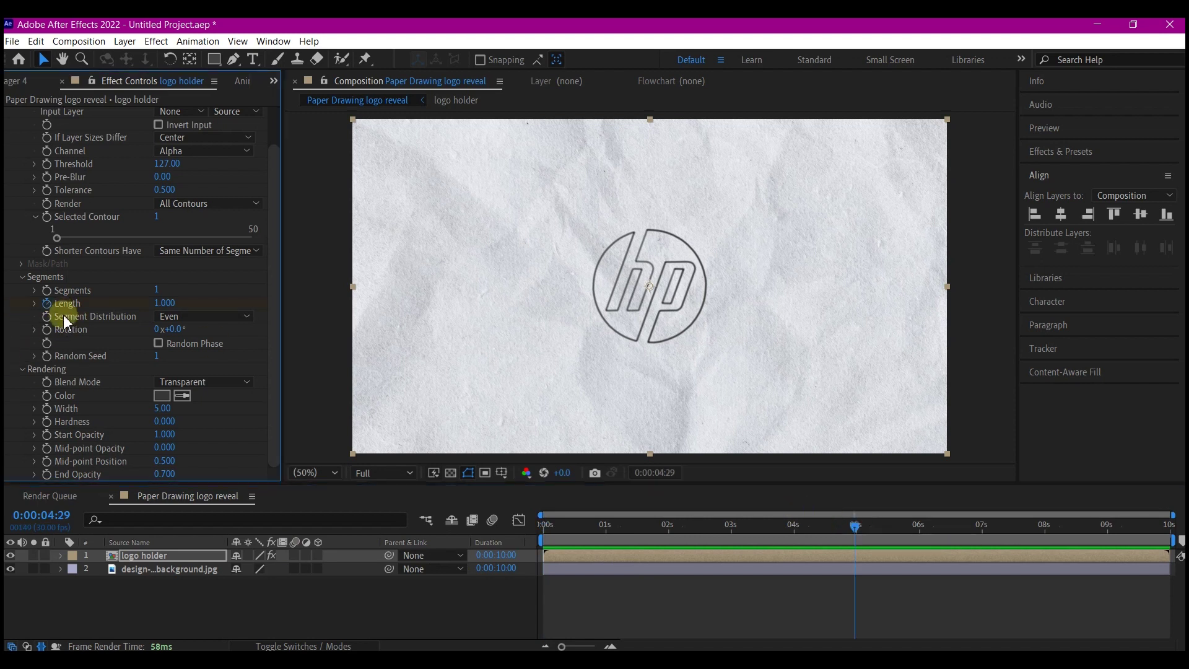
left_click(546, 531)
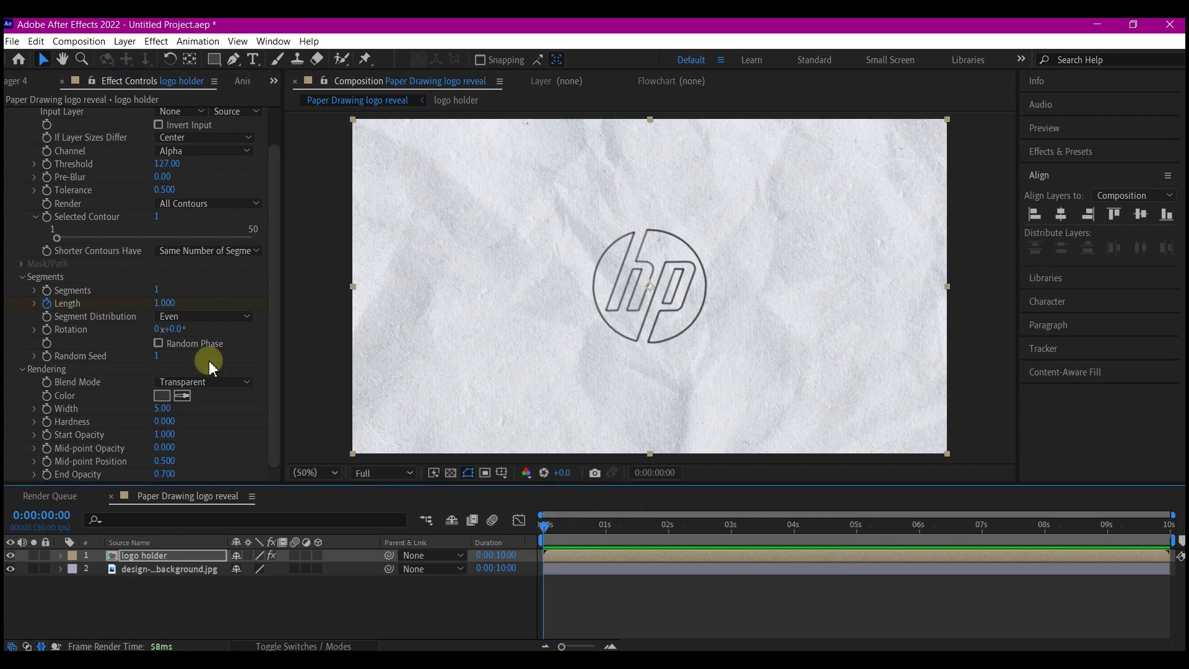
left_click(166, 302)
type("0")
key("Return")
left_click(166, 556)
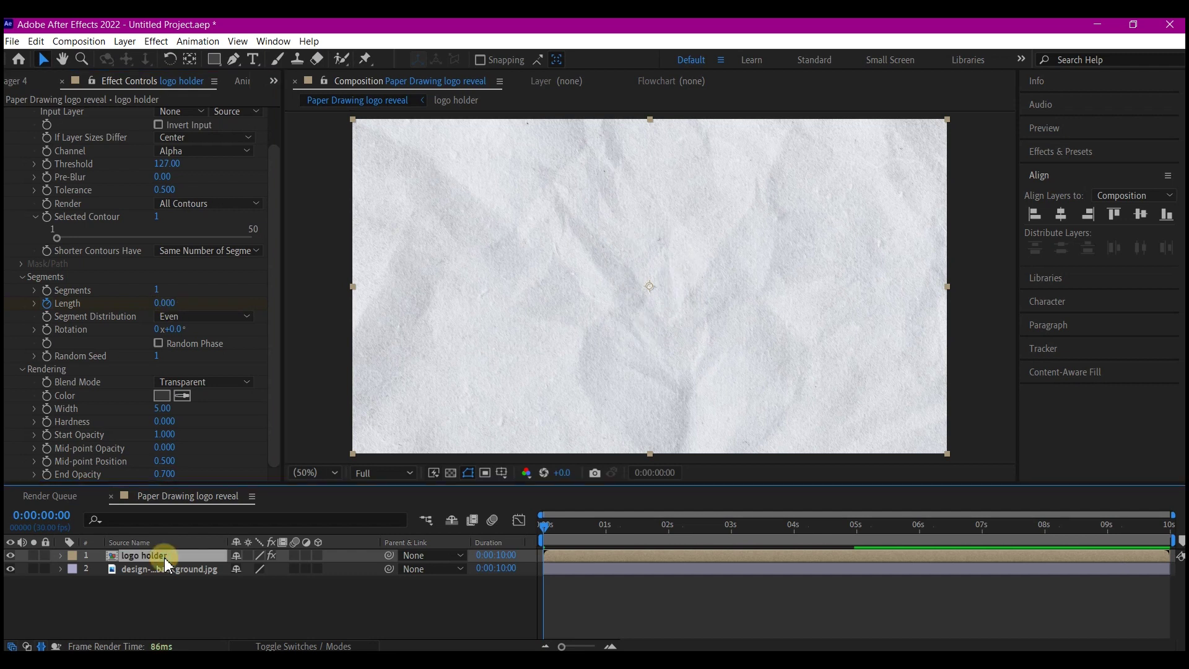
Apply Roughen Edges to logo holder and drag its Border down to 1.00.
key("ctrl+space")
type("rou")
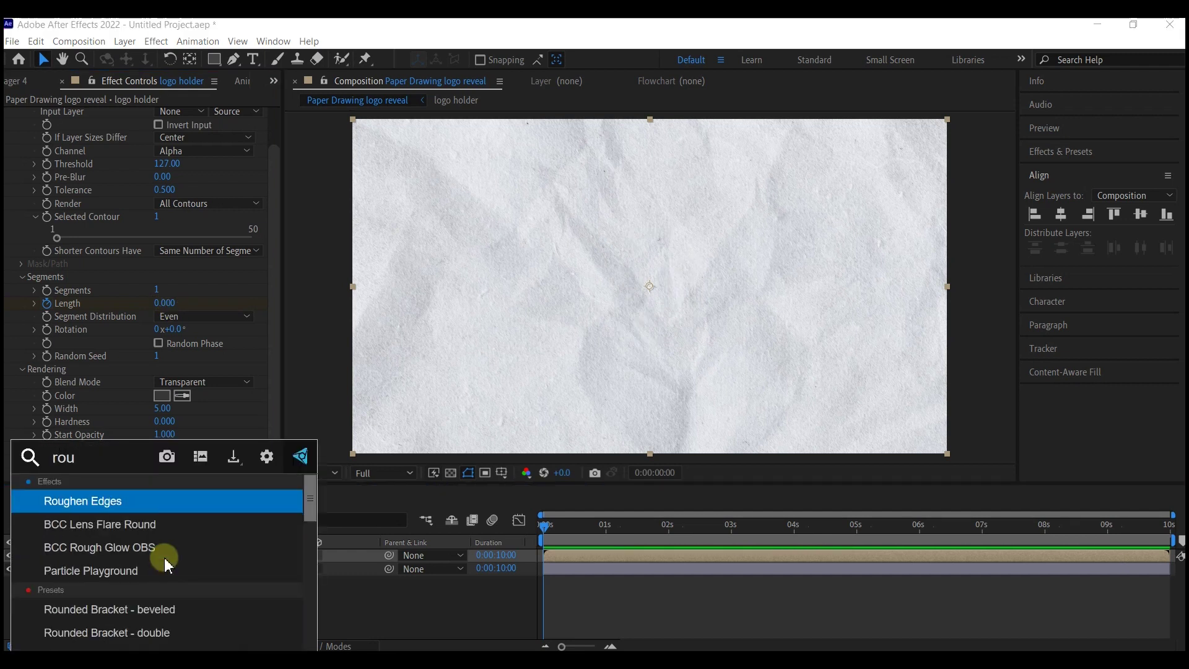
left_click(102, 501)
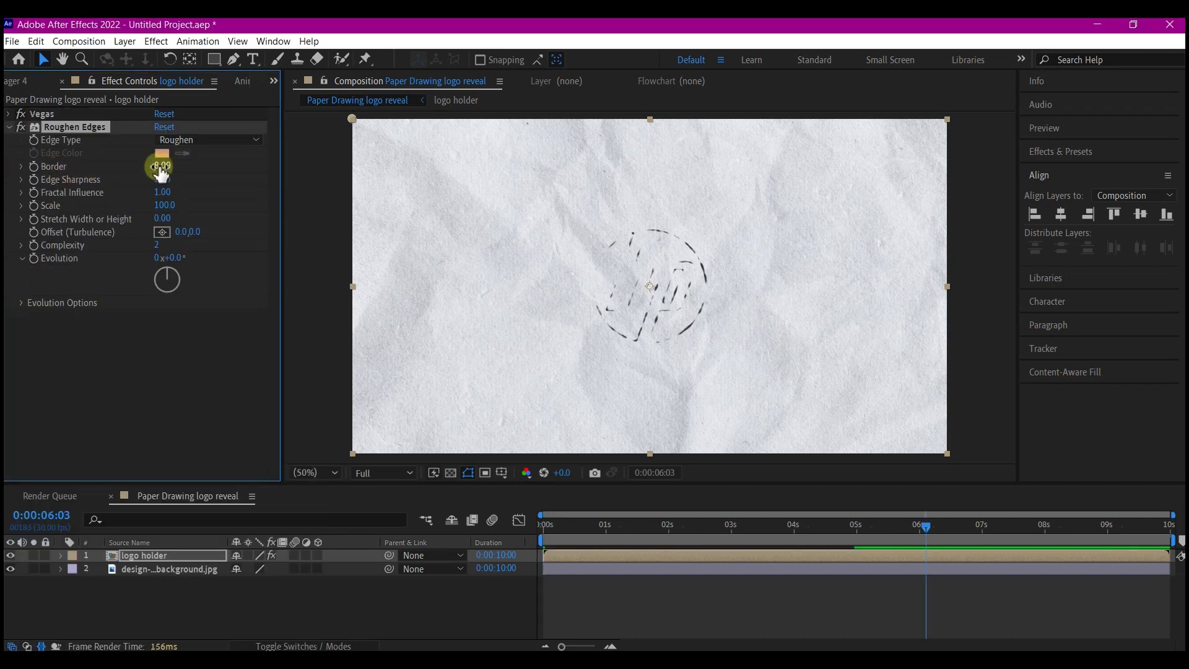
mouse_move(158, 169)
left_mouse_down()
mouse_move(67, 204)
mouse_move(78, 245)
left_mouse_up()
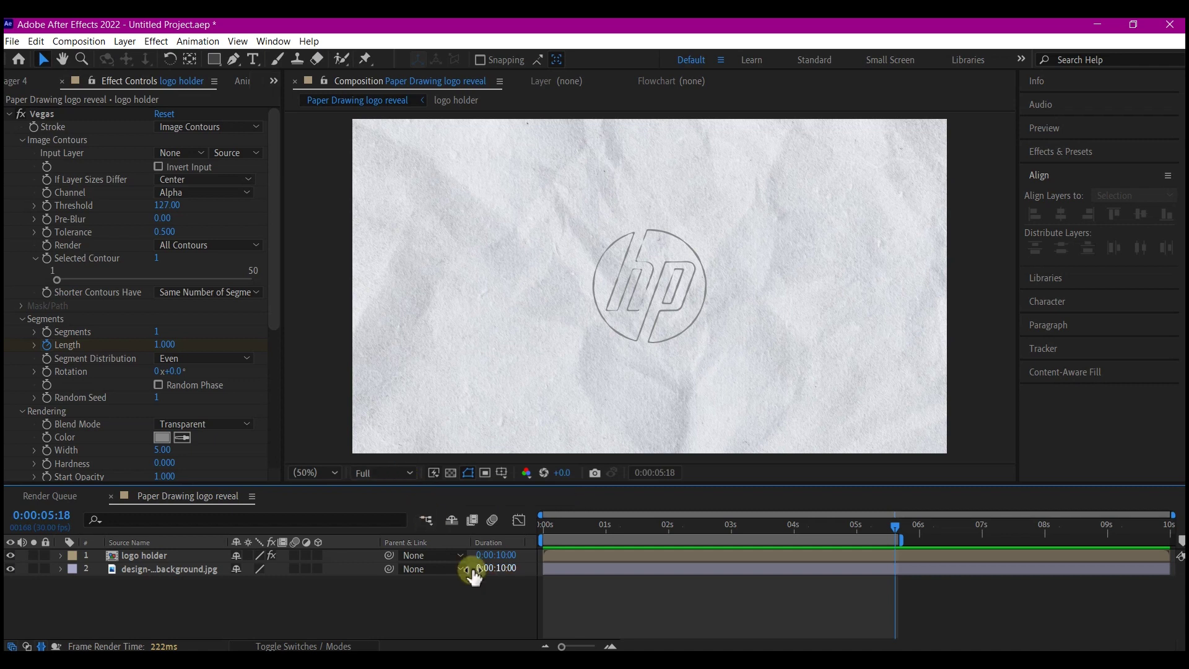
Add the two brush-stroke images to the composition.
key("alt+Tab")
left_click(989, 503, "ctrl")
left_click_drag(988, 503, 166, 597)
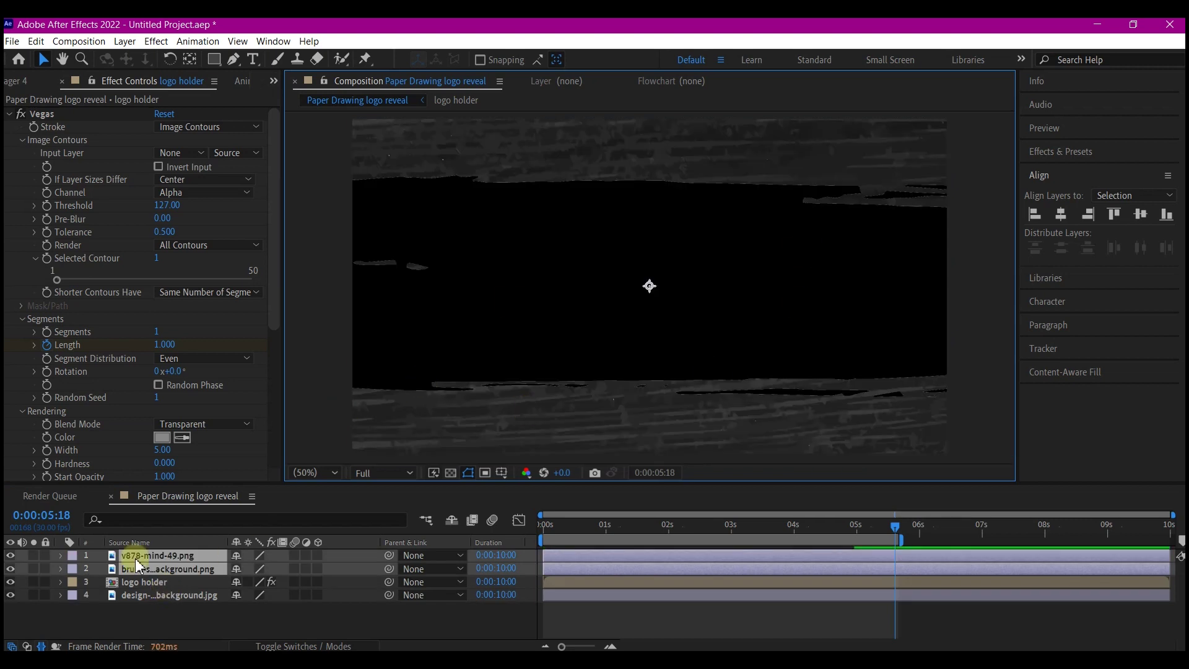
Scale both brush layers to 27% and rotate them 90 degrees.
key("s")
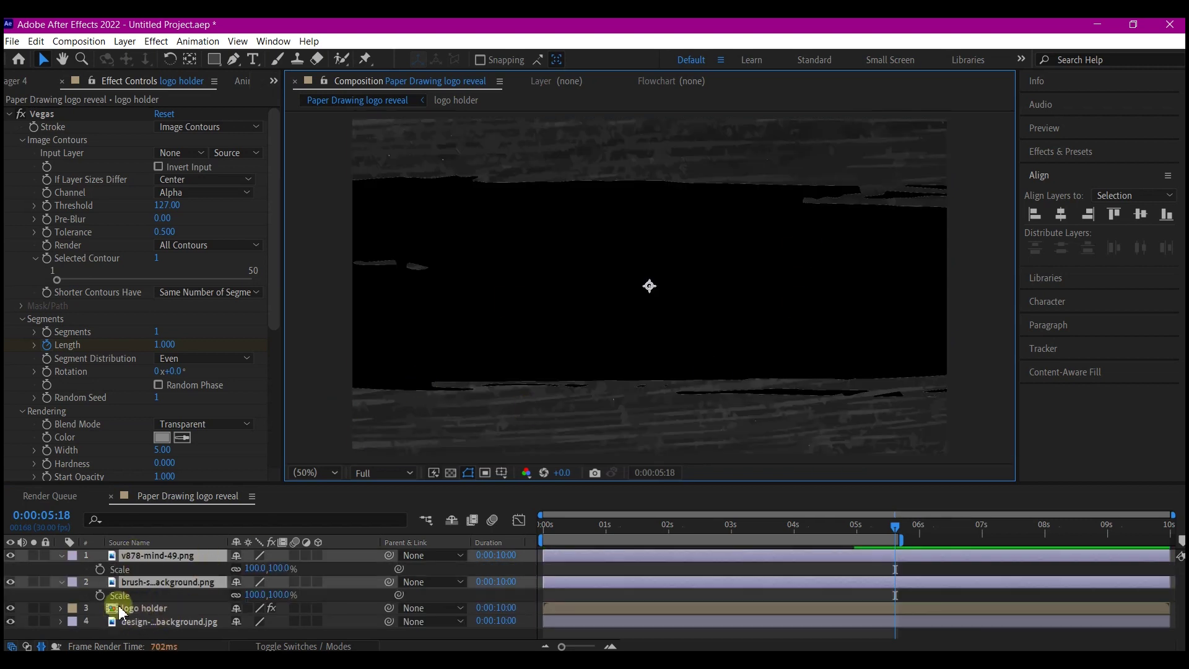
mouse_move(255, 572)
left_mouse_down()
mouse_move(247, 563)
mouse_move(213, 579)
mouse_move(210, 567)
left_mouse_up()
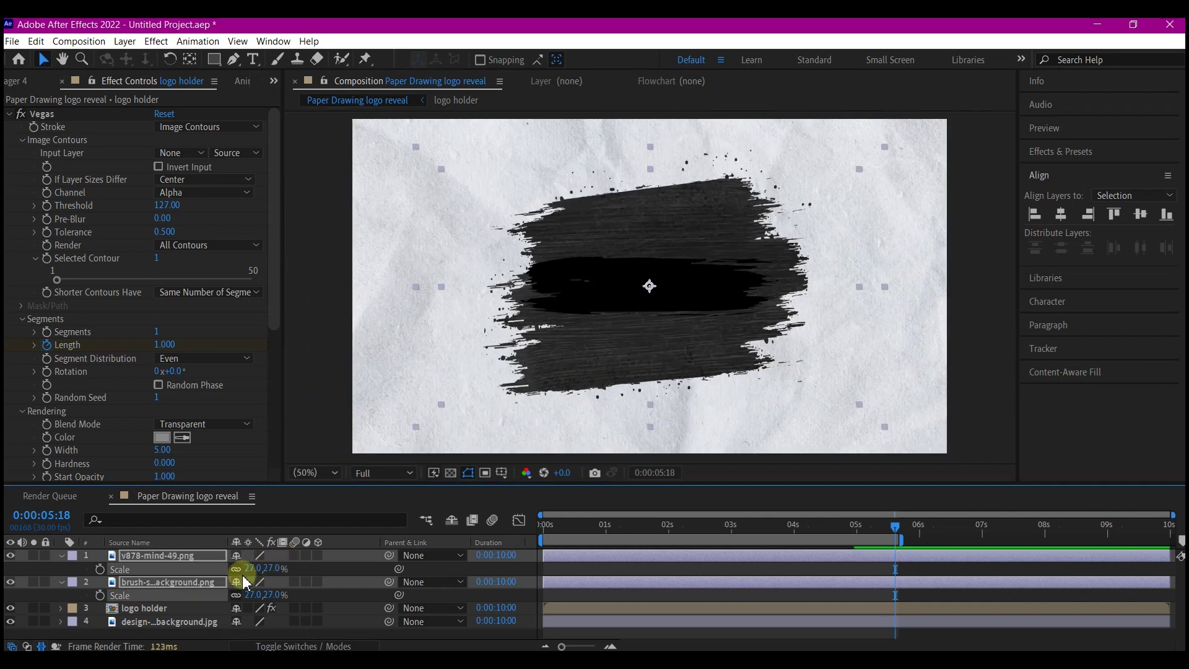
key("r")
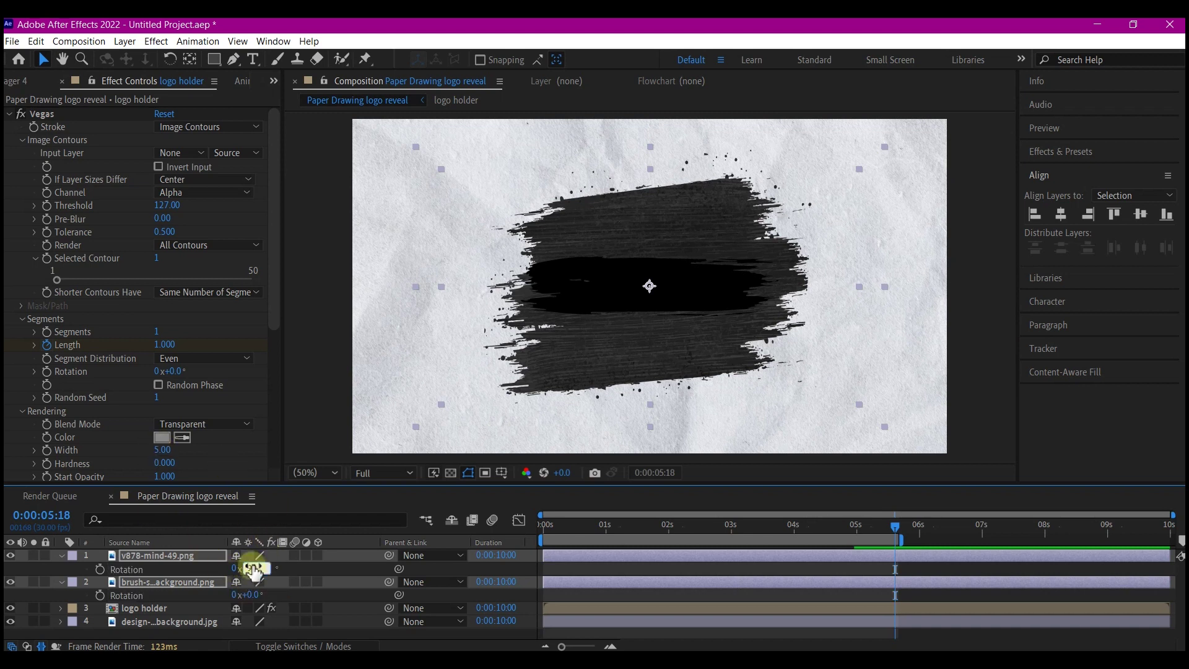
key("Return")
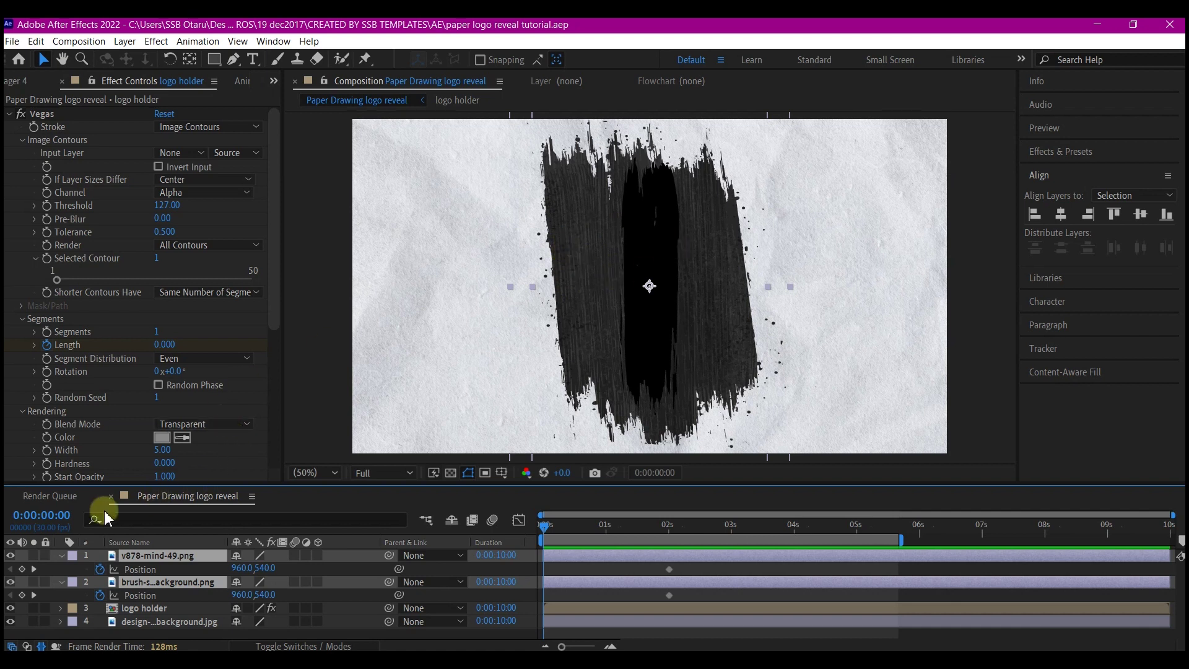
Clear the strokes' Position keyframes, duplicate v878-mind-49.png and move the copy left of centre.
left_click(75, 574)
left_click(100, 569)
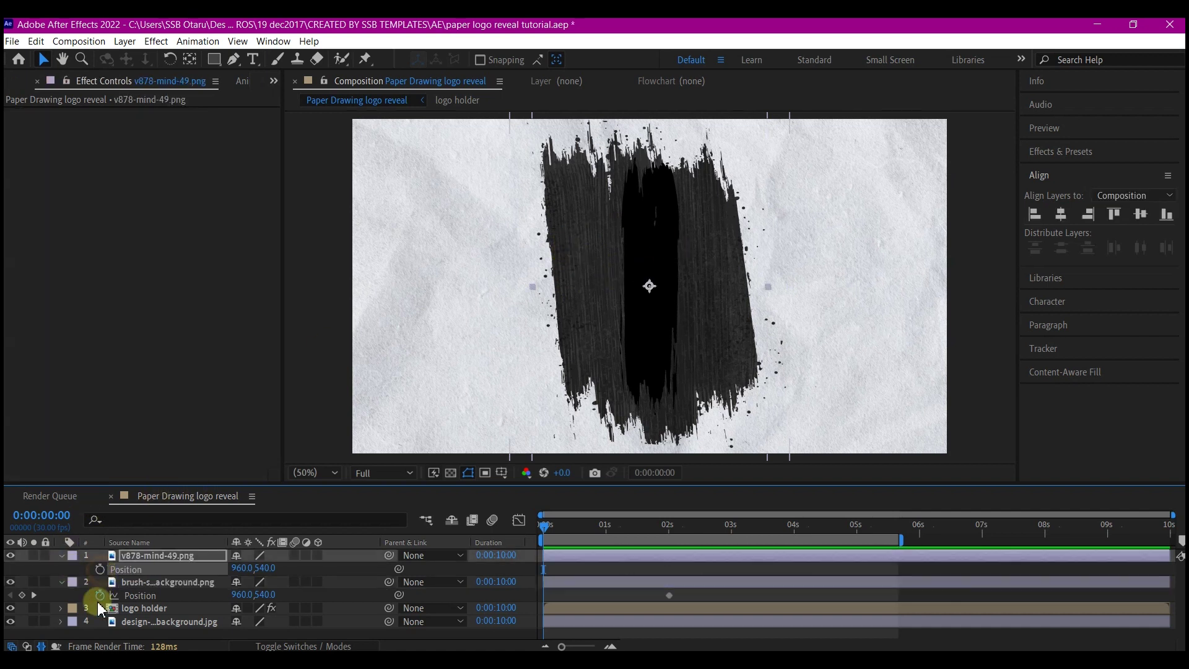
left_click(99, 595)
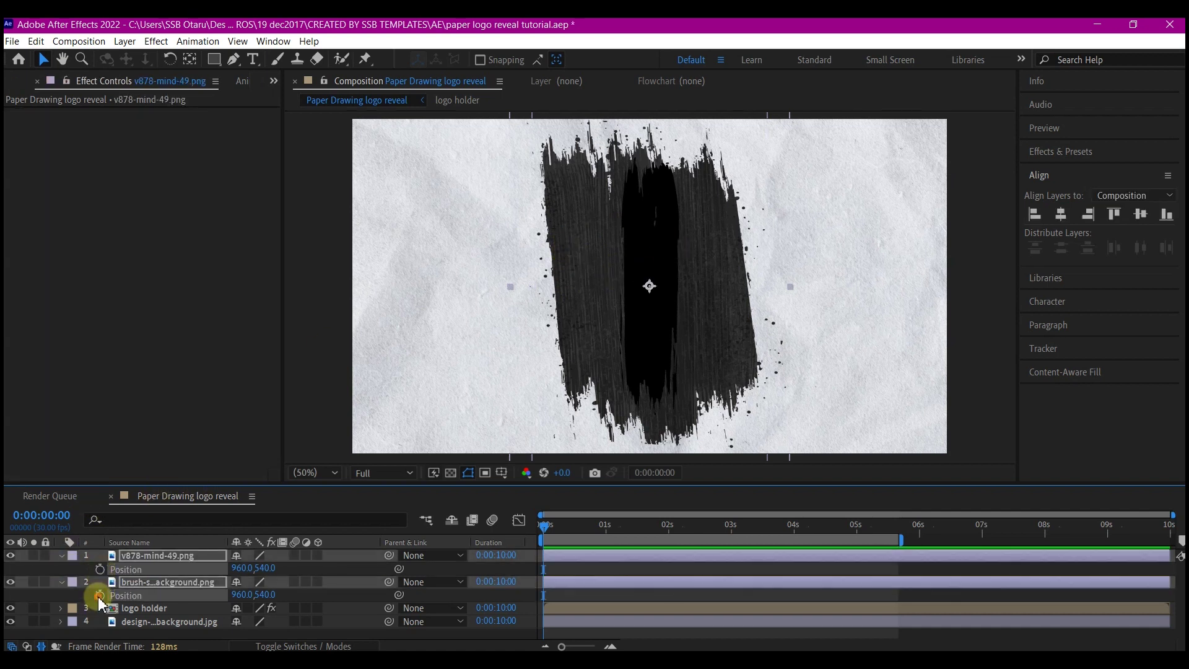
left_click(160, 556)
key("ctrl+d")
left_click_drag(650, 286, 589, 291)
Duplicate the stroke again, scaling the copies to 36% and 37% with one right of centre.
left_click(159, 557)
key("ctrl+d")
key("s")
left_click_drag(253, 566, 255, 564)
left_click(141, 581)
left_click_drag(649, 287, 708, 286)
key("s")
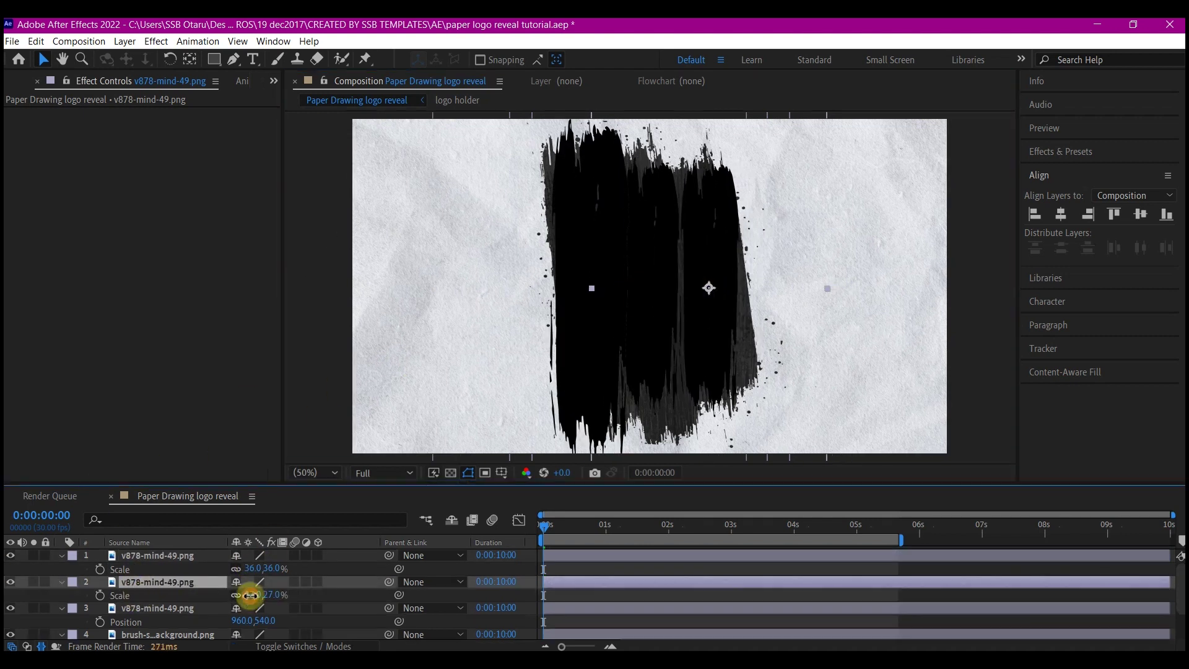
left_click_drag(253, 595, 264, 595)
Keyframe the three strokes' Position at 2 seconds and above the frame at 0:00.
left_click(155, 557)
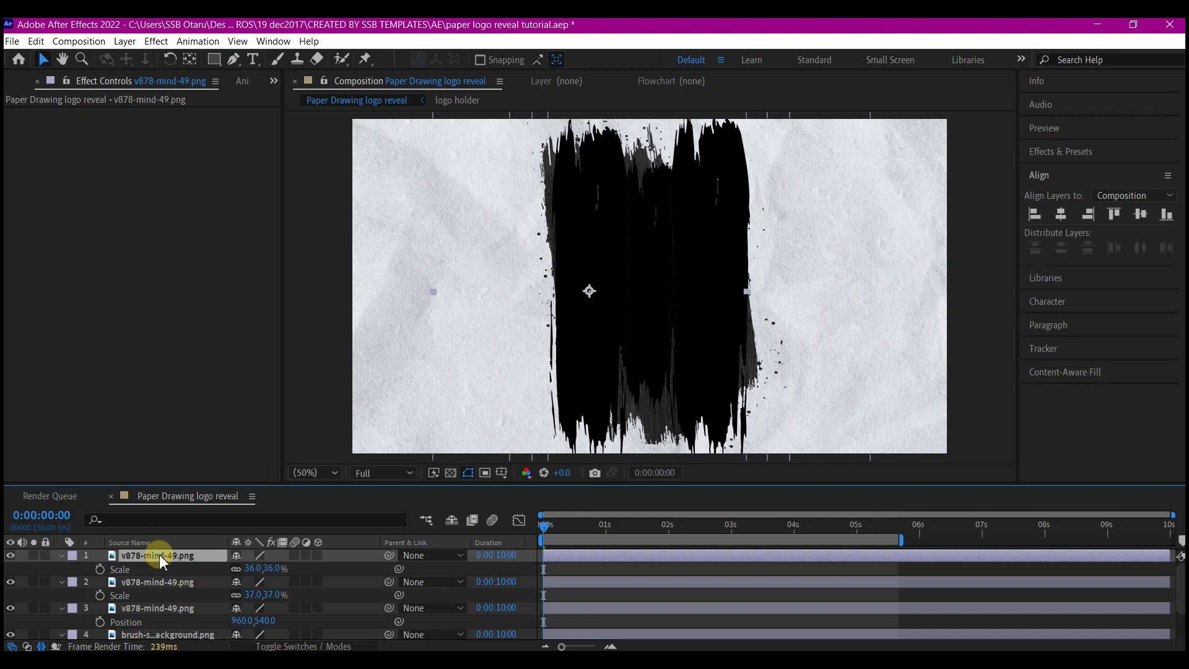
scroll(140, 591, "down", 2)
left_click(148, 593)
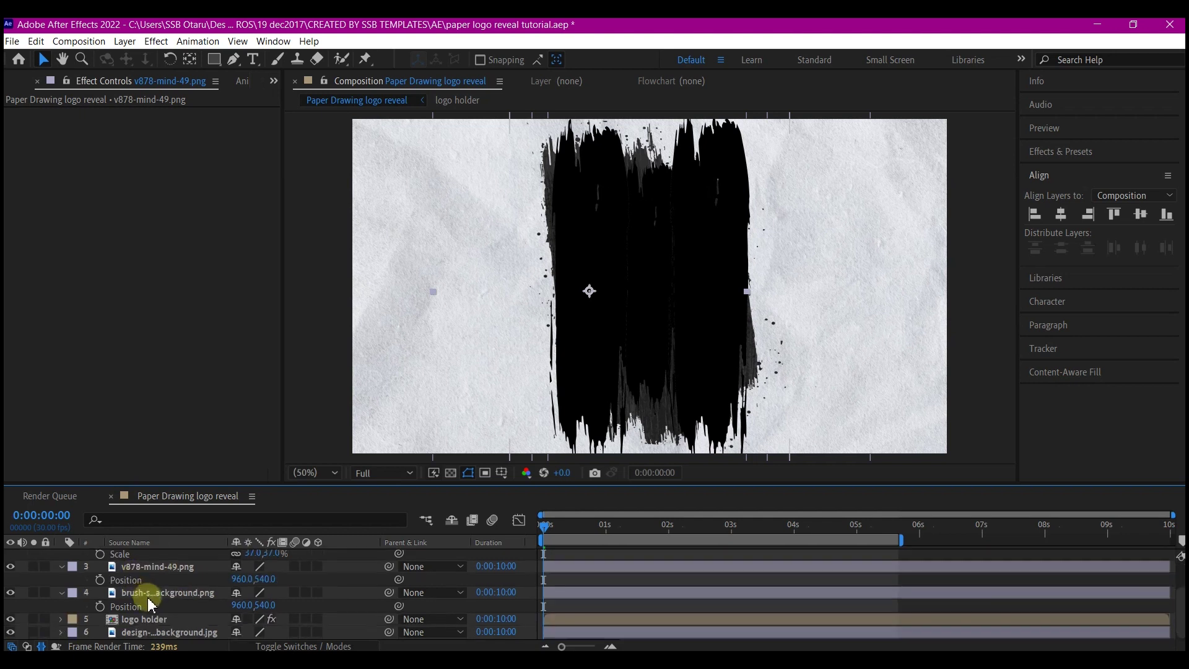
left_click(146, 594, "shift")
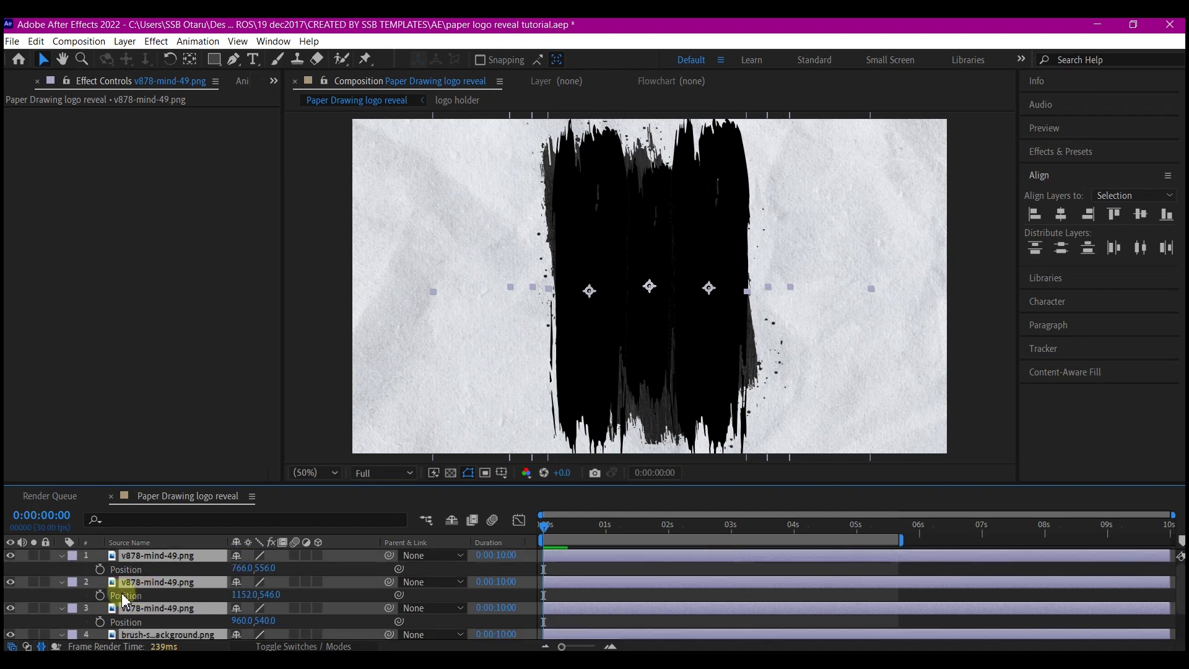
scroll(155, 601, "up", 2)
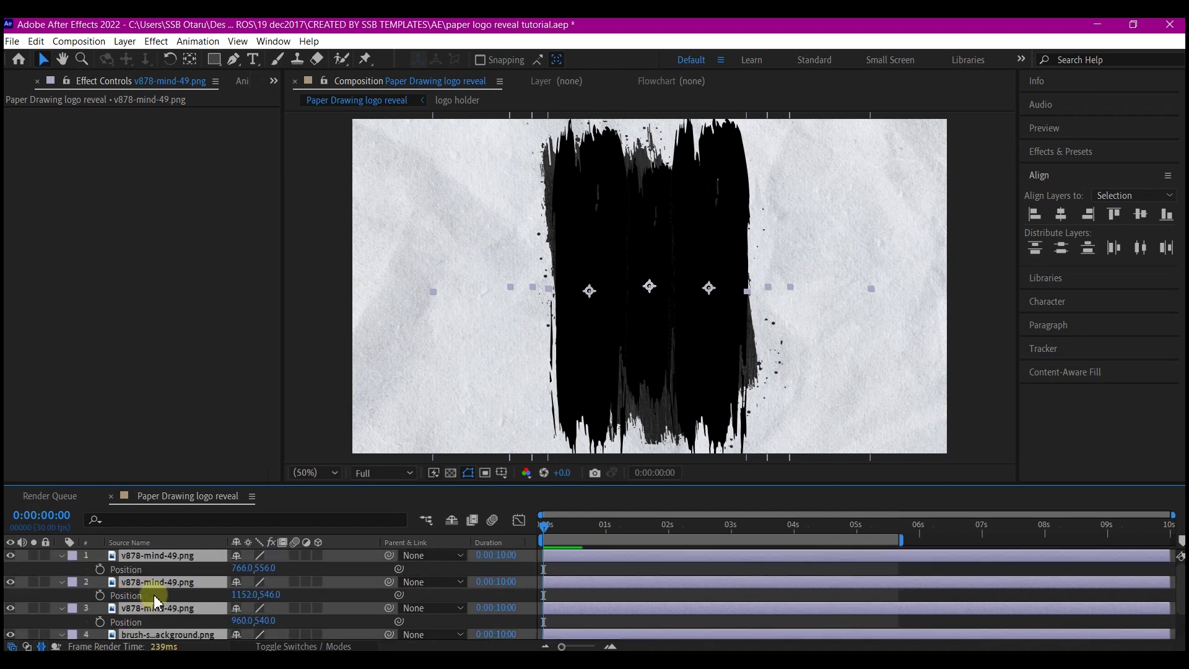
left_click(669, 531)
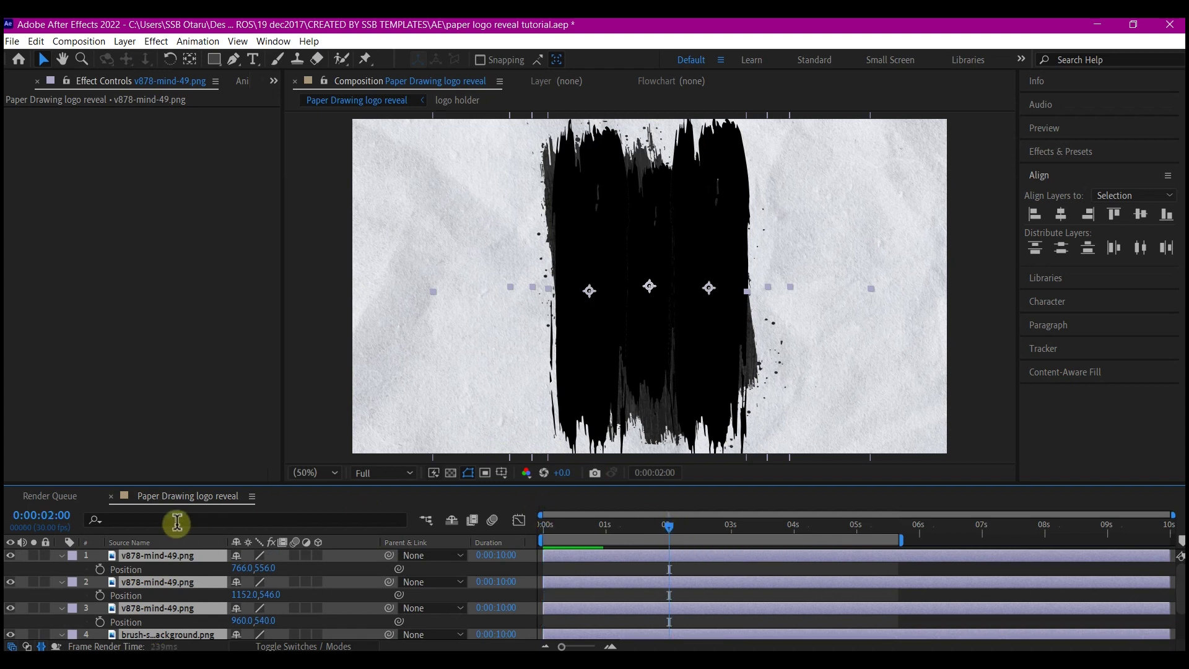
left_click(99, 568)
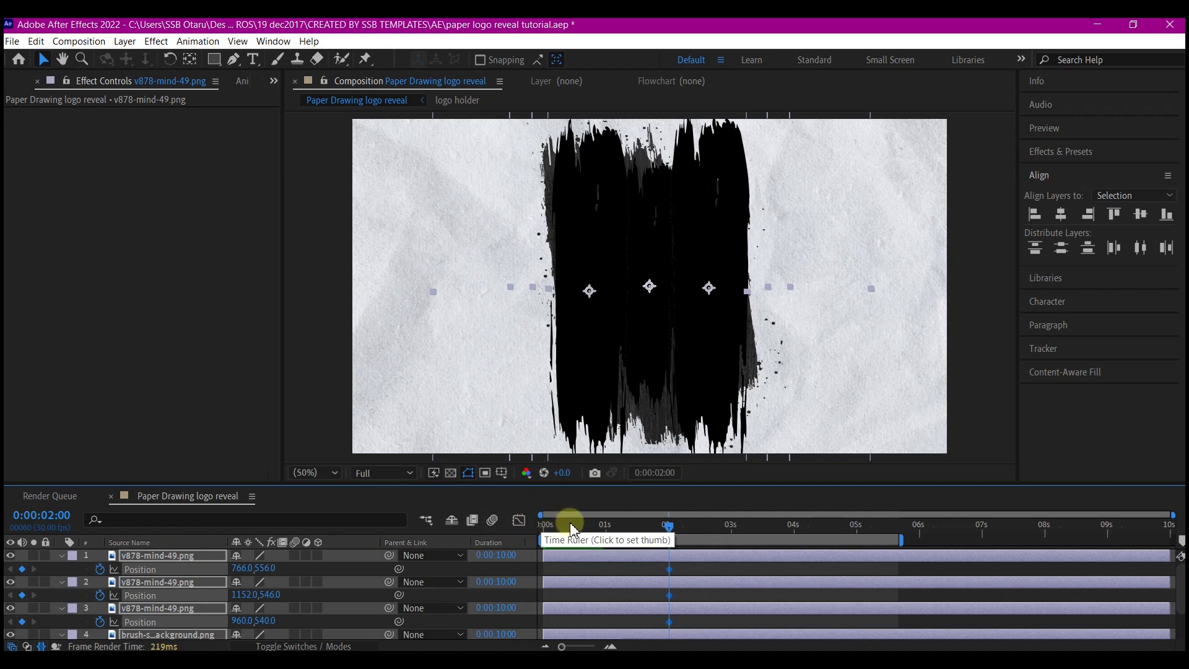
left_click_drag(565, 531, 548, 537)
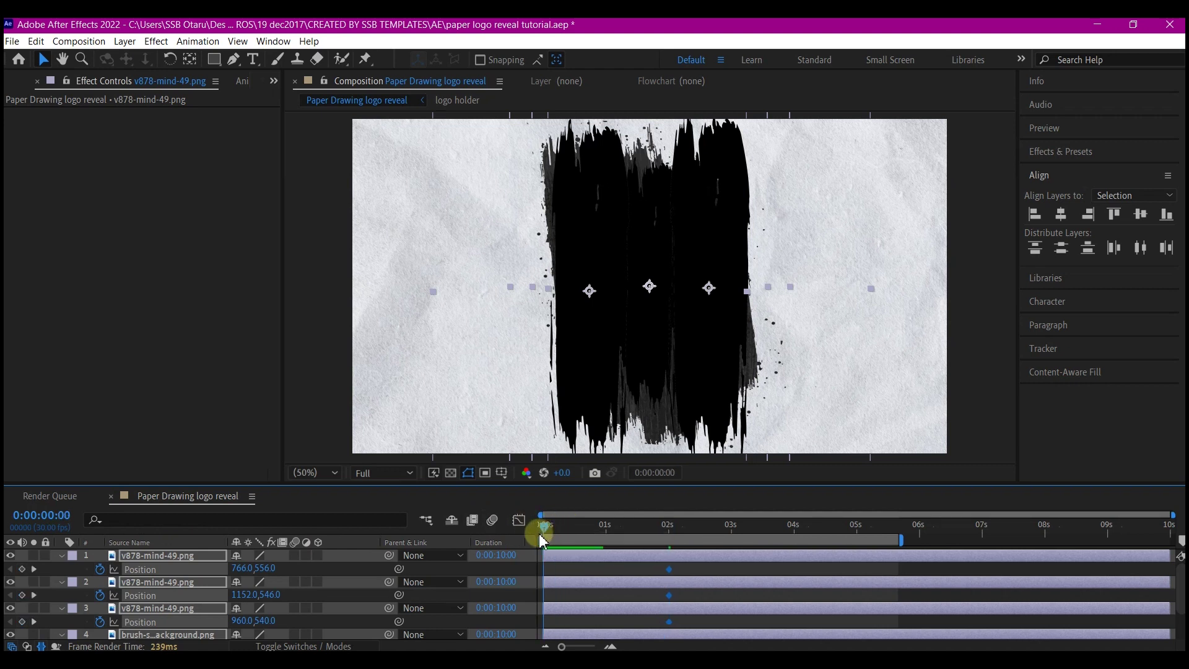
mouse_move(260, 568)
left_mouse_down()
mouse_move(66, 538)
mouse_move(272, 571)
mouse_move(238, 586)
mouse_move(247, 565)
mouse_move(666, 582)
mouse_move(707, 566)
mouse_move(548, 622)
mouse_move(500, 625)
left_mouse_up()
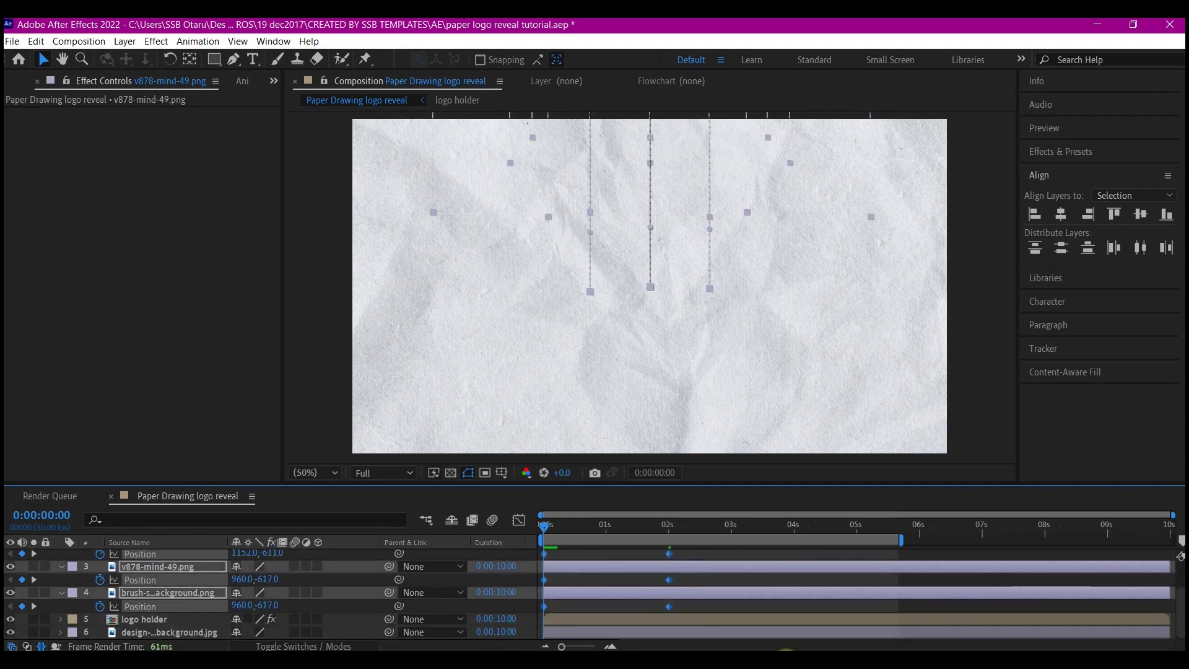
Apply Easy Ease to the Position keyframes and adjust the speed graph curve.
key("F9")
left_click(519, 520)
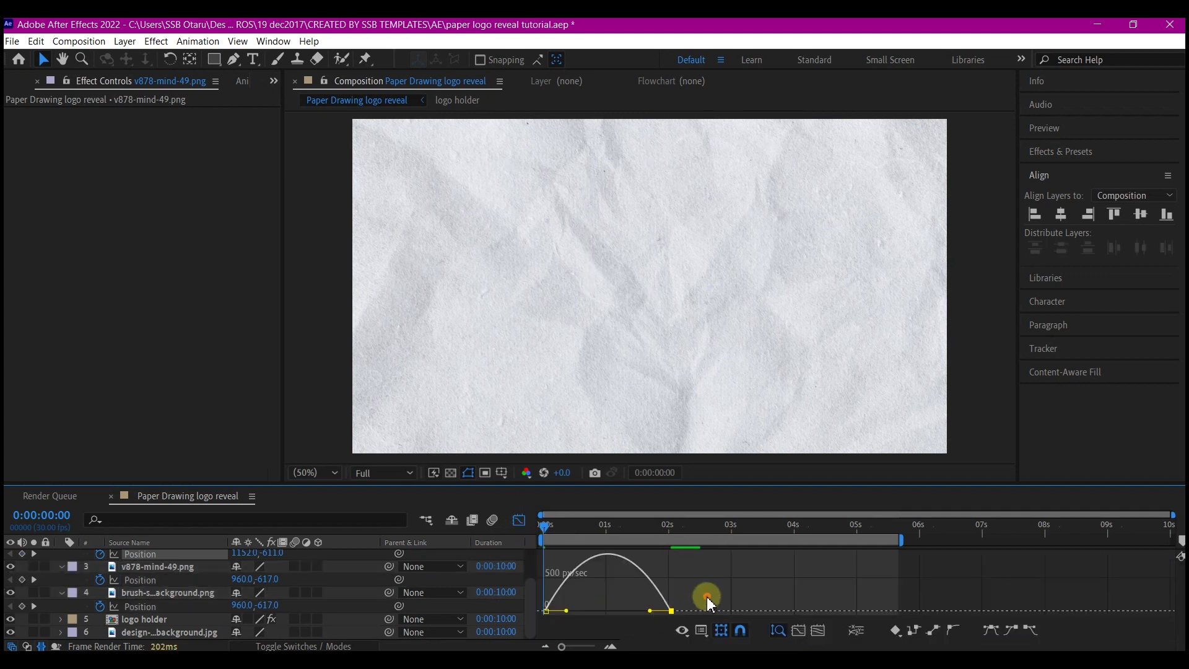
left_click_drag(705, 605, 640, 630)
left_click(519, 520)
left_click(152, 556)
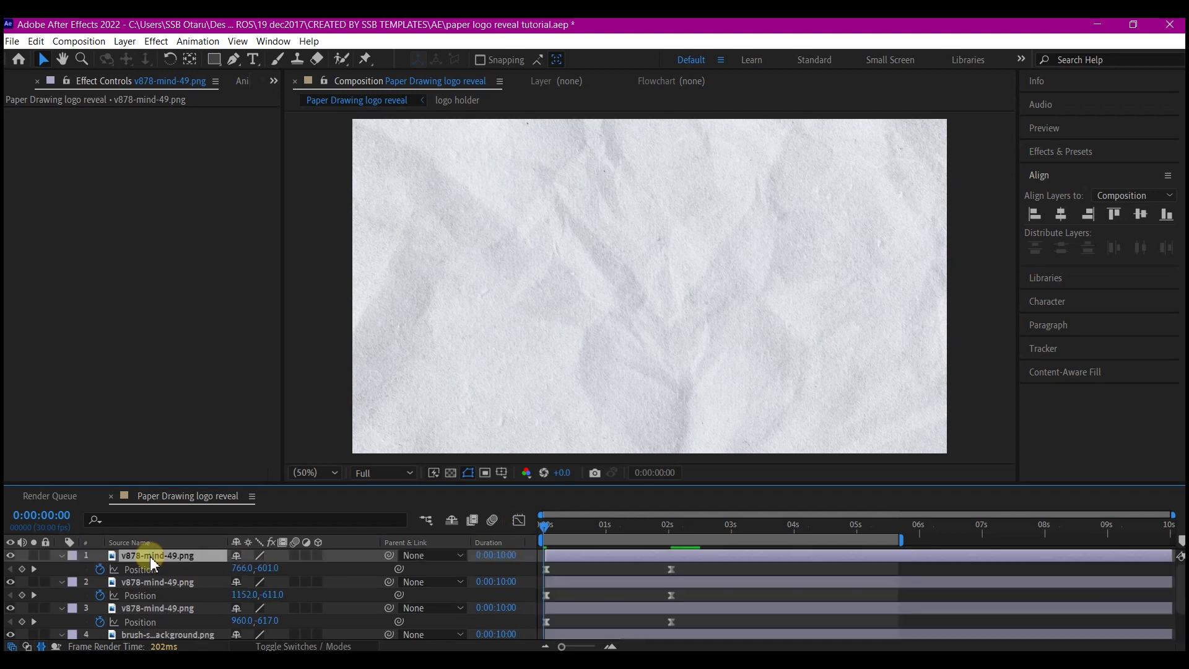
left_click(154, 609, "shift")
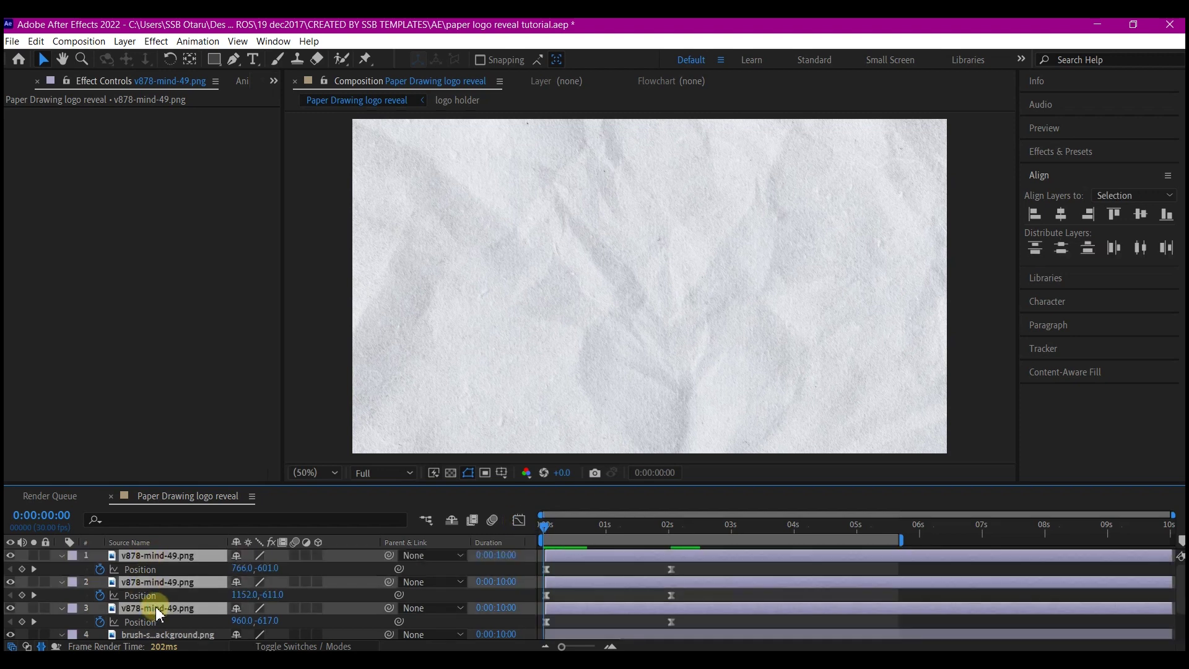
Pre-compose the three strokes as 'hardbrush' and the brush background as 'softbrush'.
key("ctrl+shift+c")
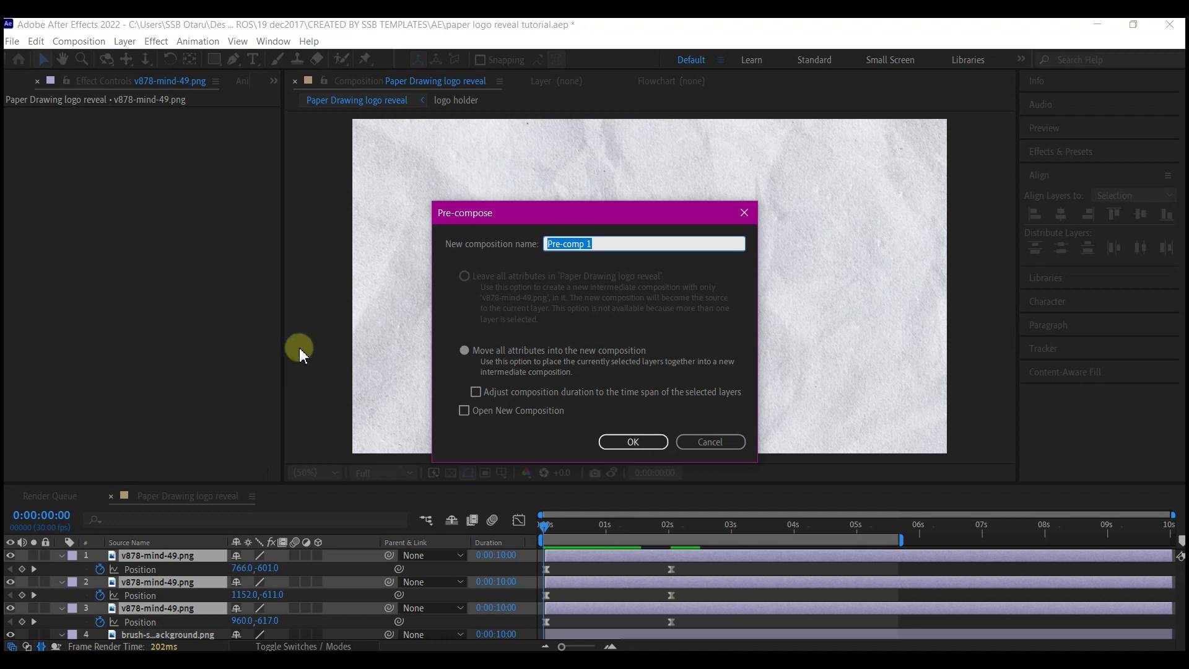
type("hardbrush")
key("Return")
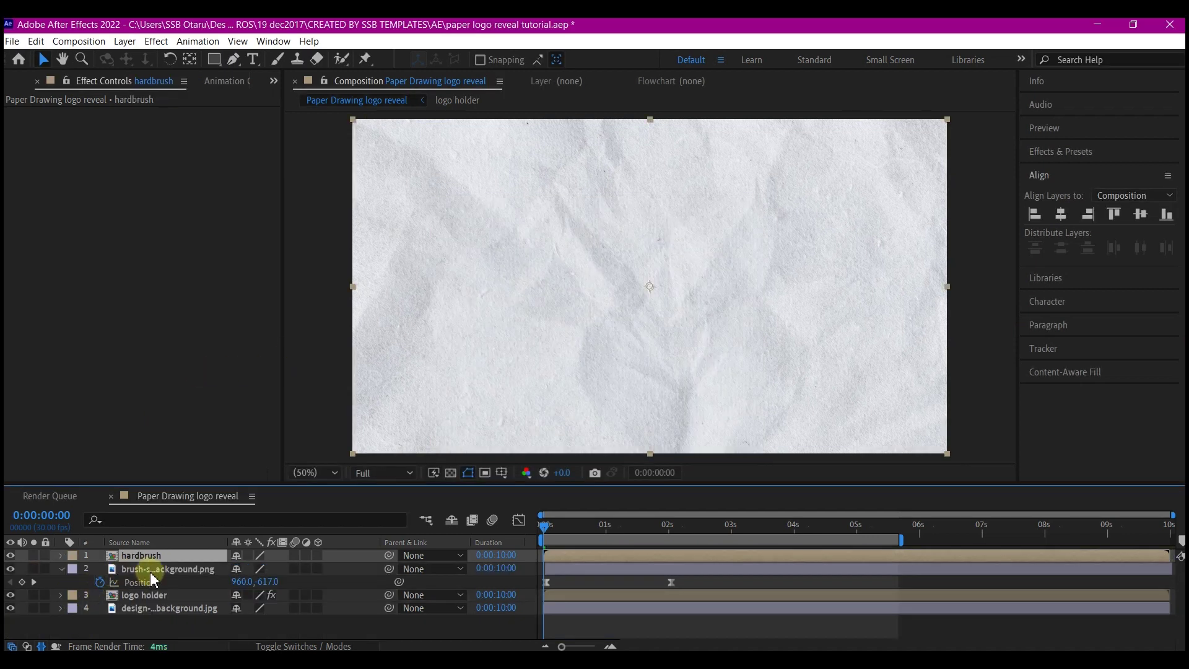
left_click(151, 570)
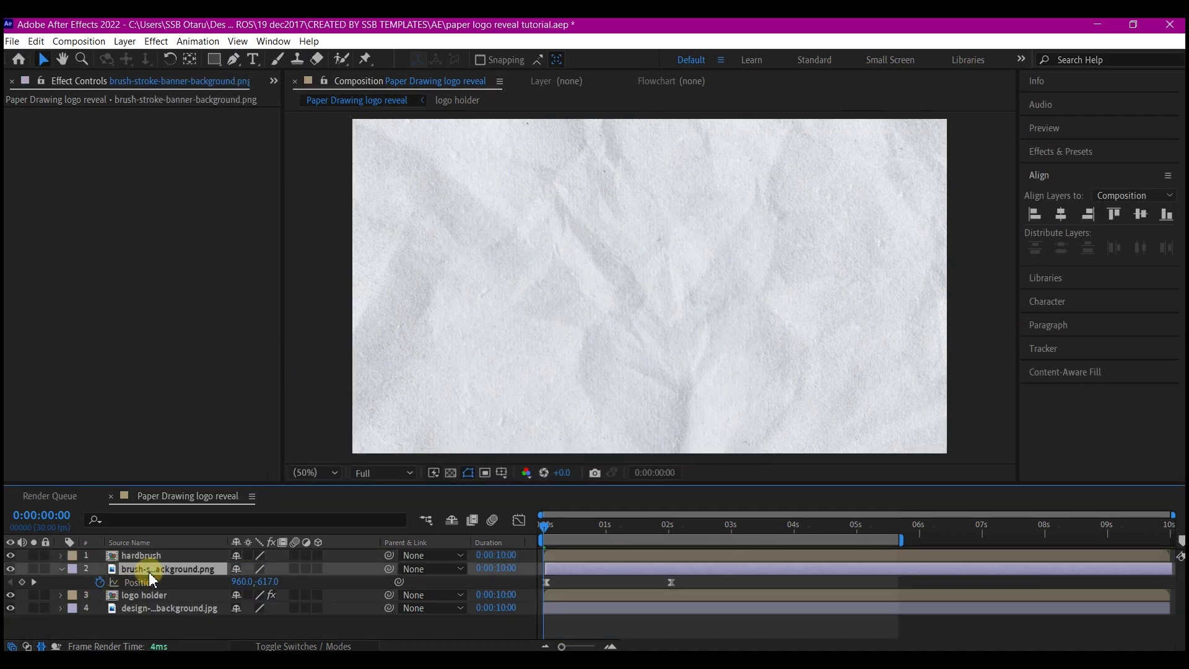
key("ctrl+shift+c")
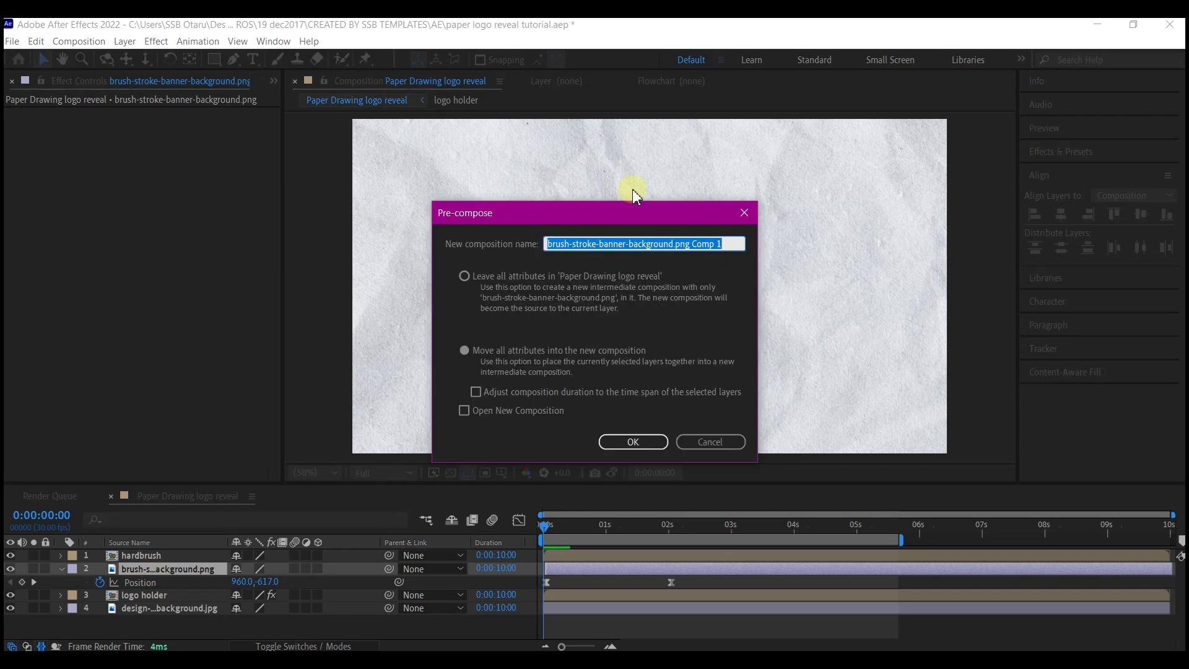
type("softbrush")
left_click(633, 441)
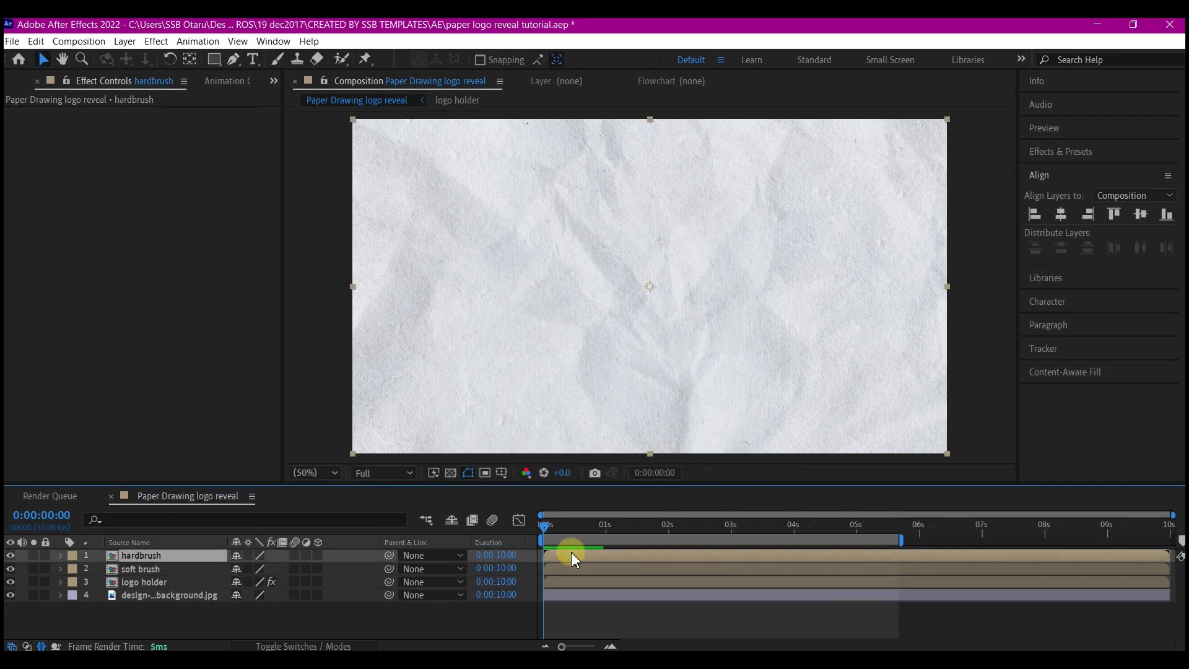
Inside hardbrush, slide the third stroke layer to start slightly later.
double_click(571, 552)
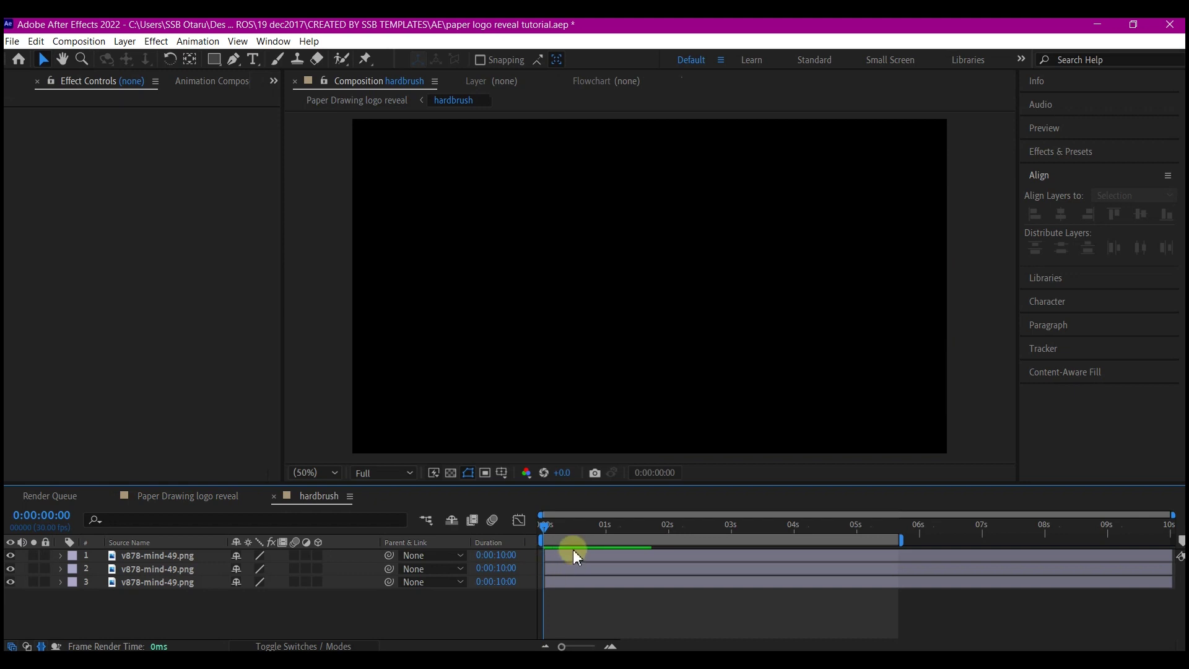
left_click_drag(563, 530, 571, 532)
left_click_drag(566, 582, 601, 580)
key("space")
Duplicate logo holder twice and remove Vegas and Roughen Edges from the copies.
left_click(164, 501)
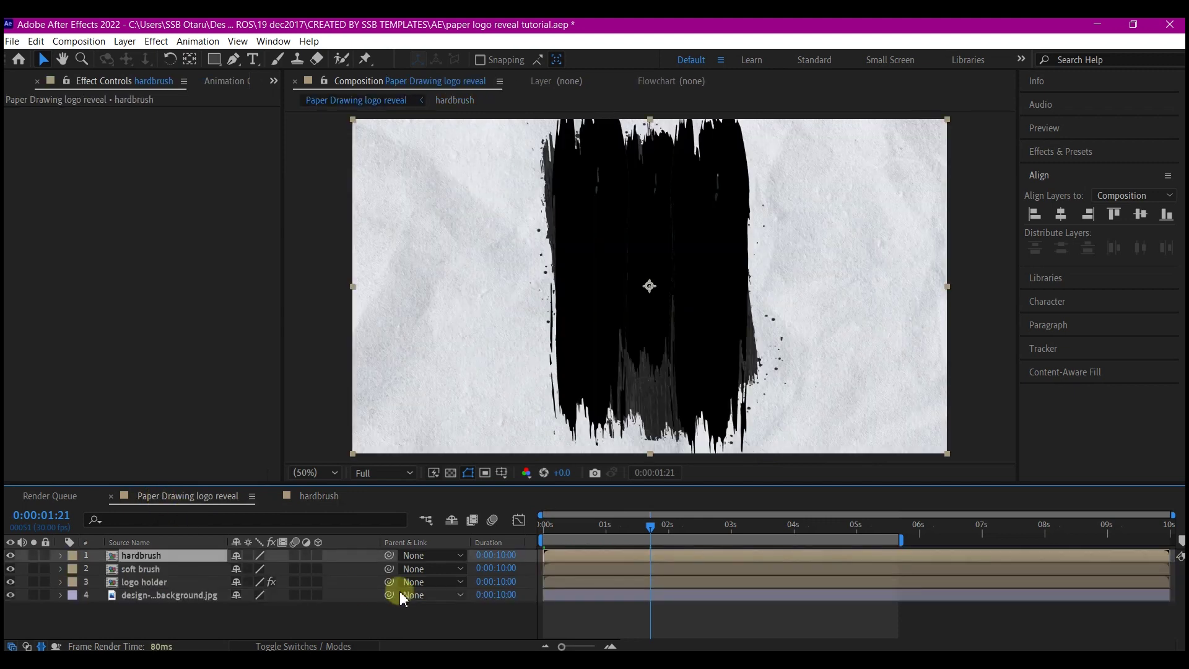
left_click(120, 583)
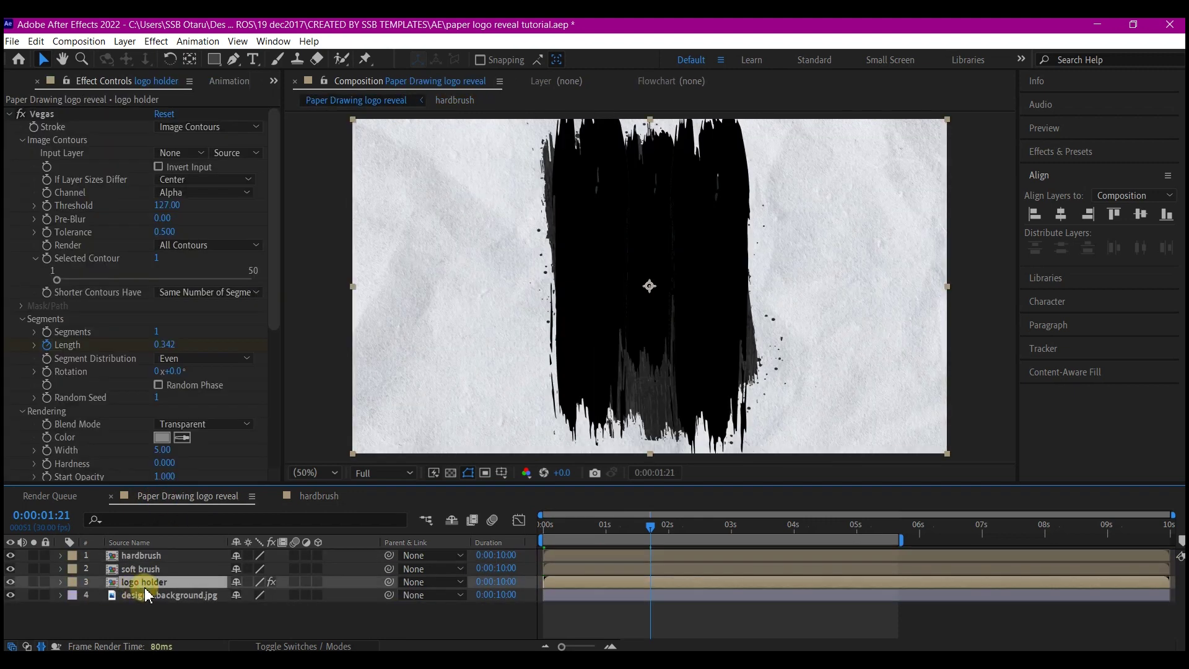
key("ctrl+d")
key("ctrl+d")
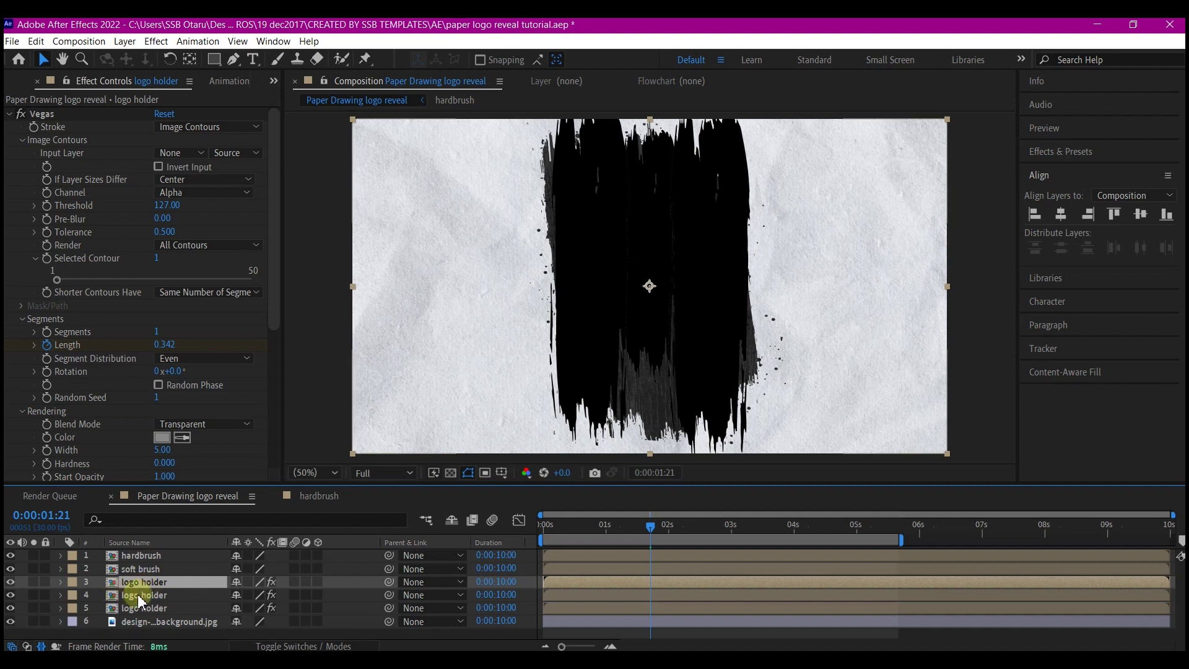
left_click(44, 116)
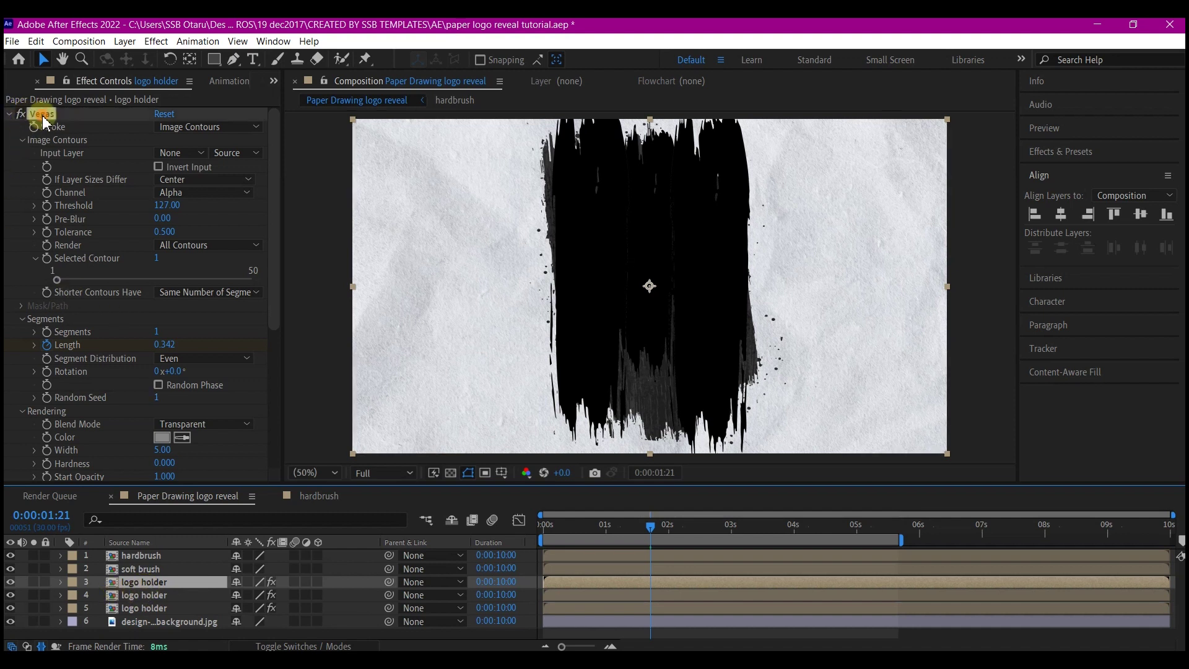
left_click(146, 594)
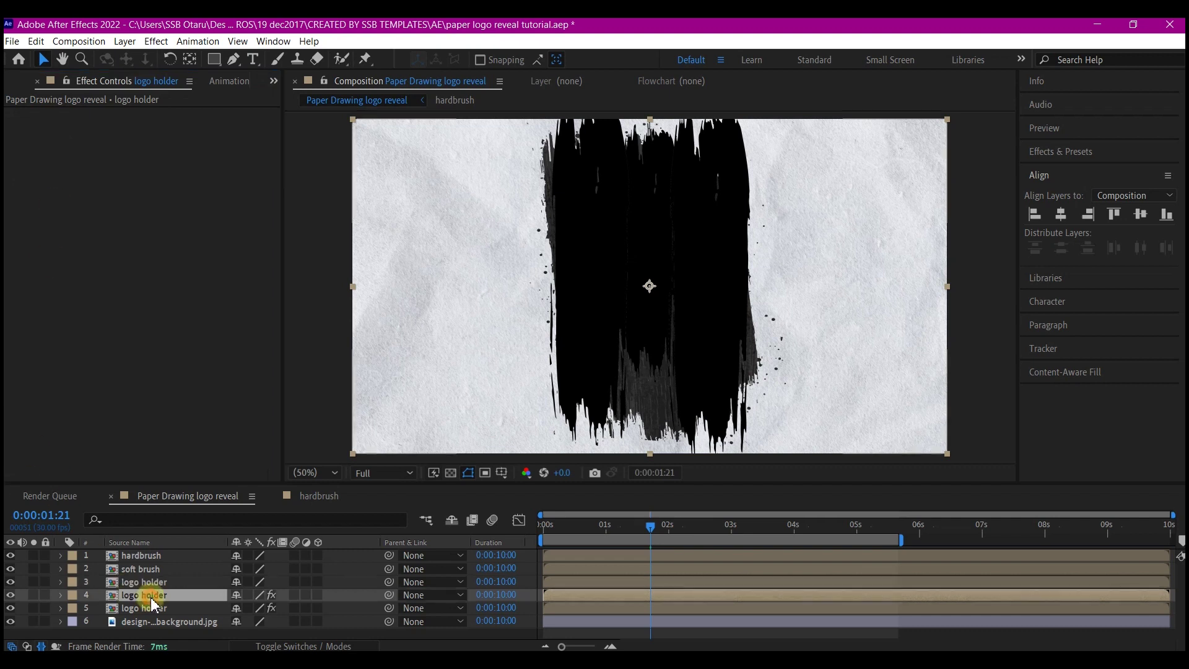
left_click(46, 116)
key("Delete")
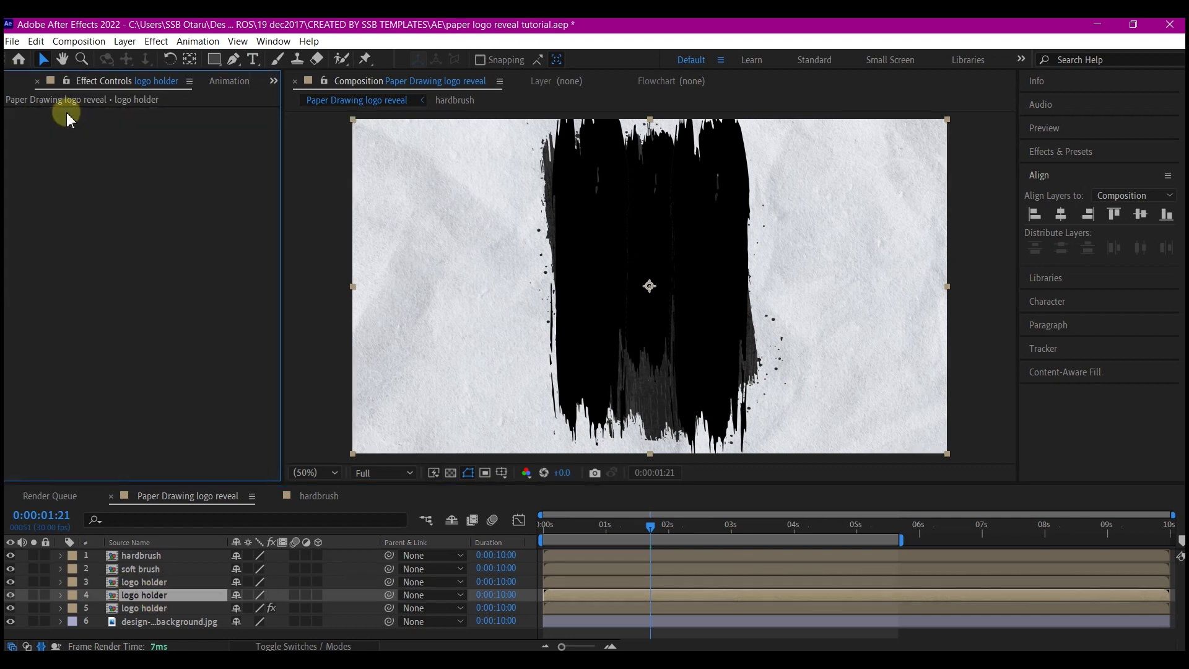
Select the effect-free logo holder copies together with soft brush.
left_click(113, 585)
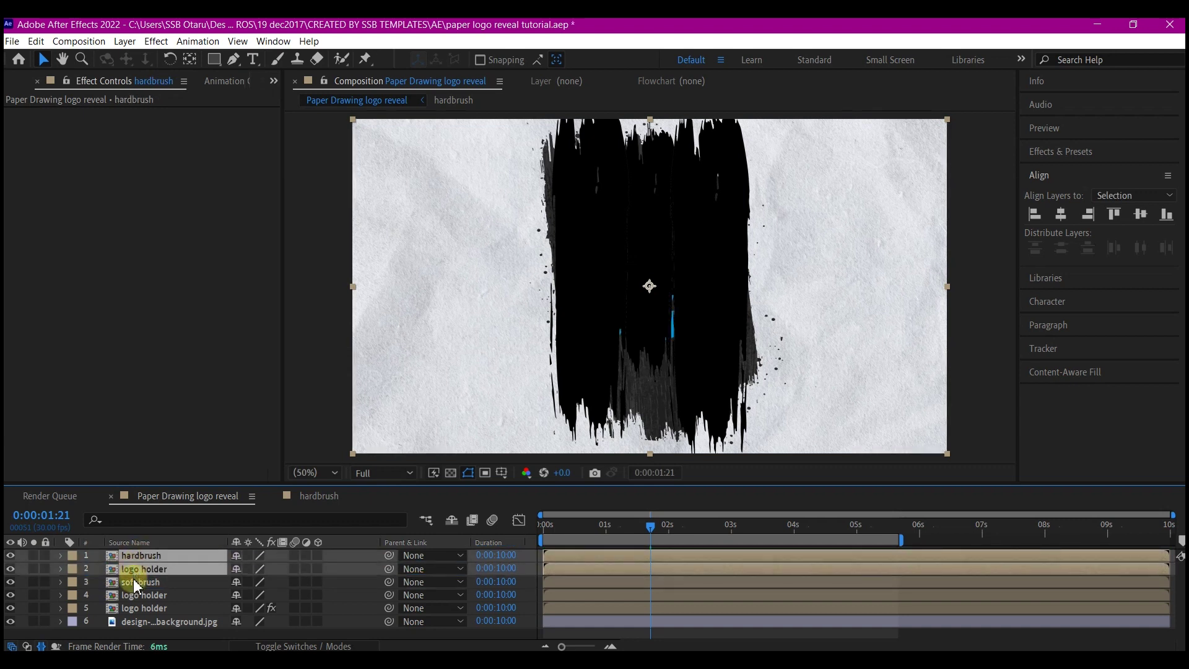
left_click(136, 585, "shift")
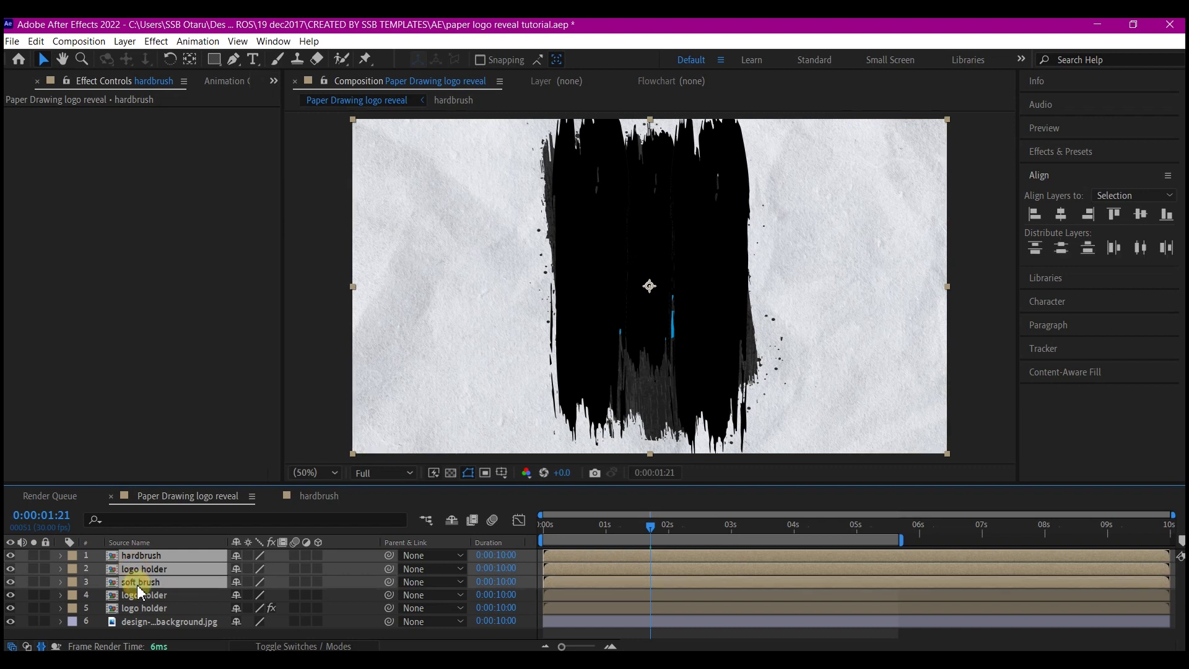
left_click(136, 595, "shift")
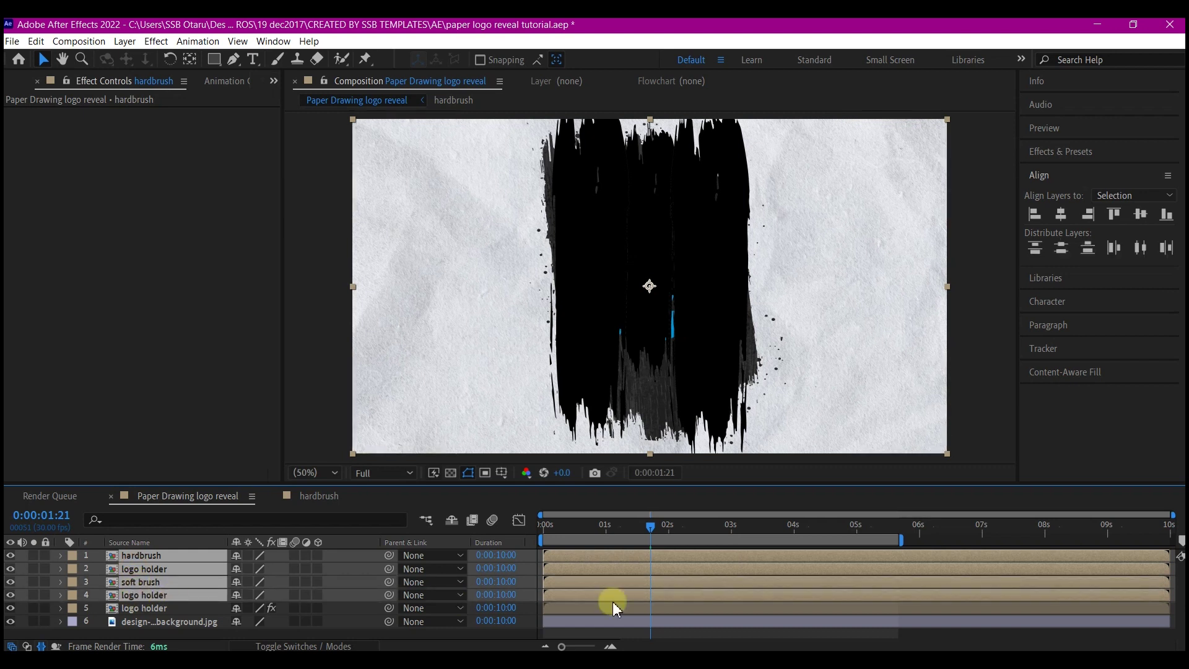
Shift the four layers later, nudging hardbrush and its logo copy a bit further.
left_click_drag(678, 555, 957, 556)
key("i")
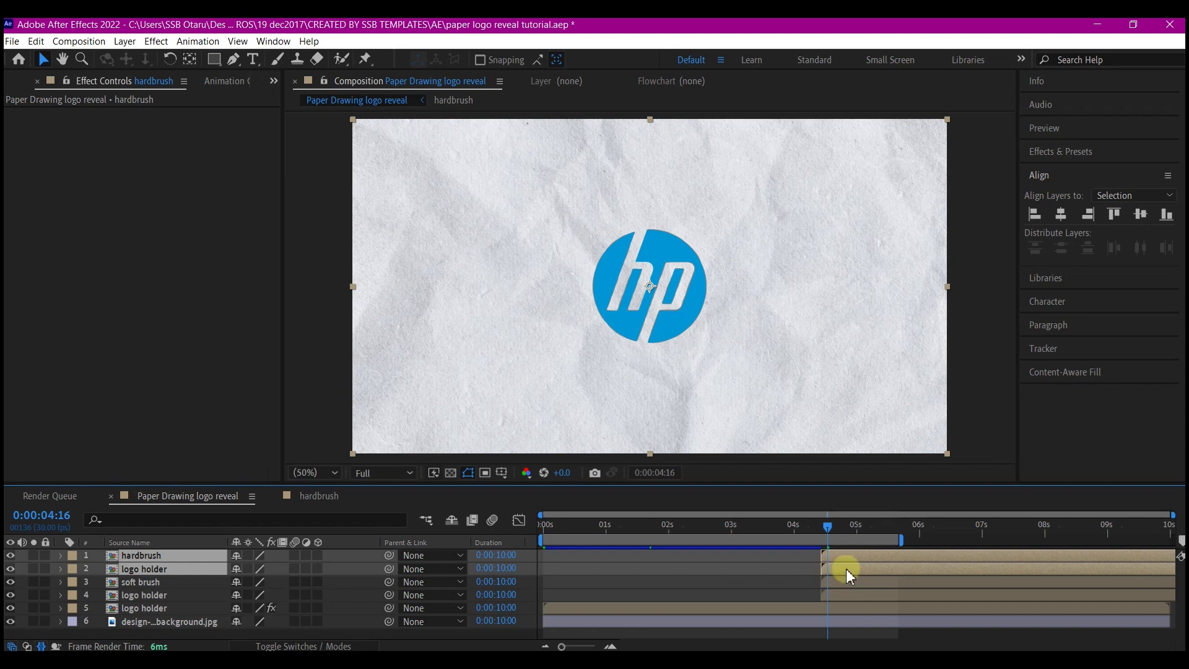
left_click_drag(842, 551, 857, 551)
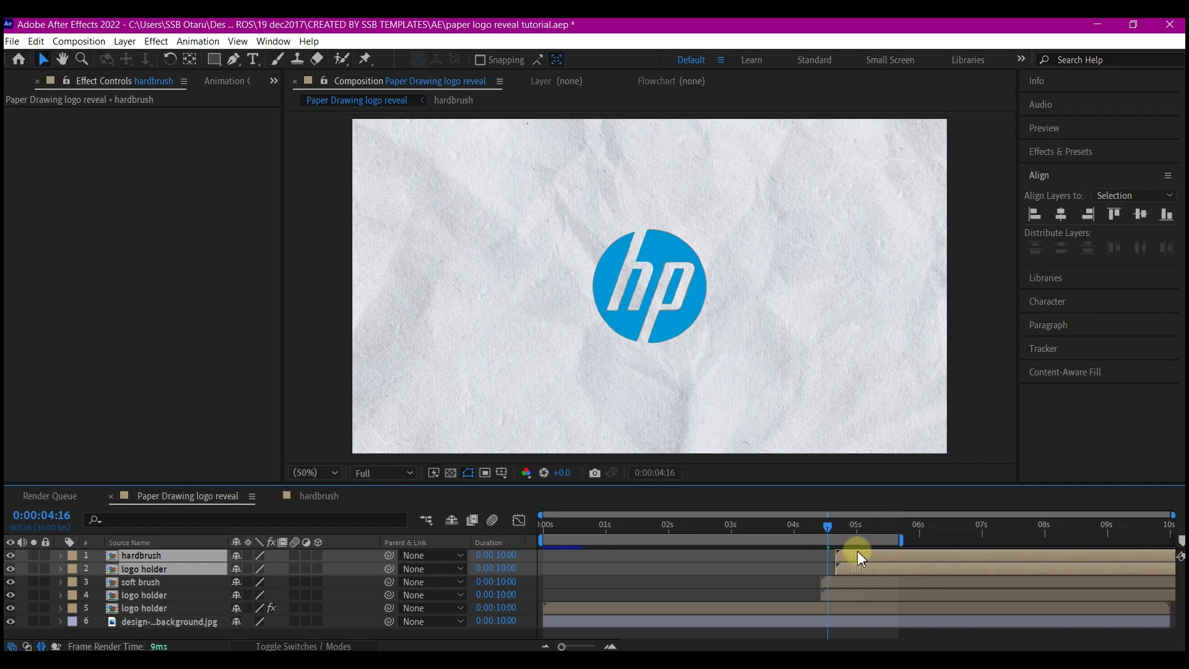
Set layer 2 logo holder to Alpha Matte hardbrush and layer 4 to Luma Matte soft brush, then preview.
left_click(290, 646)
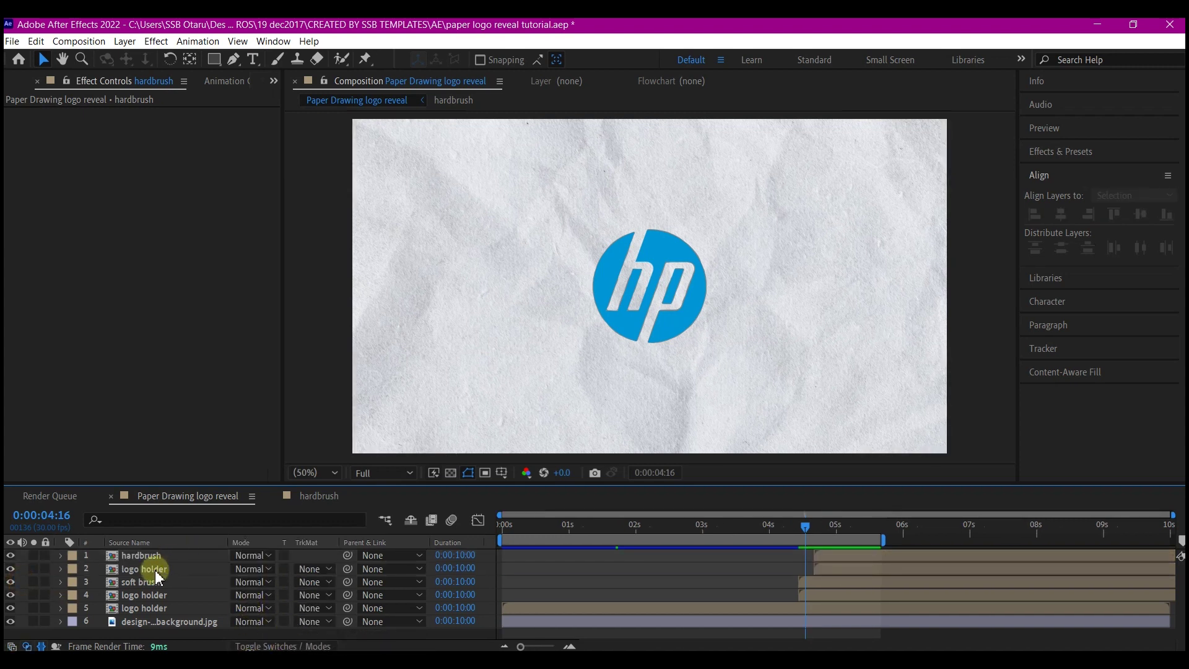
left_click(152, 567)
left_click(310, 568)
left_click(345, 510)
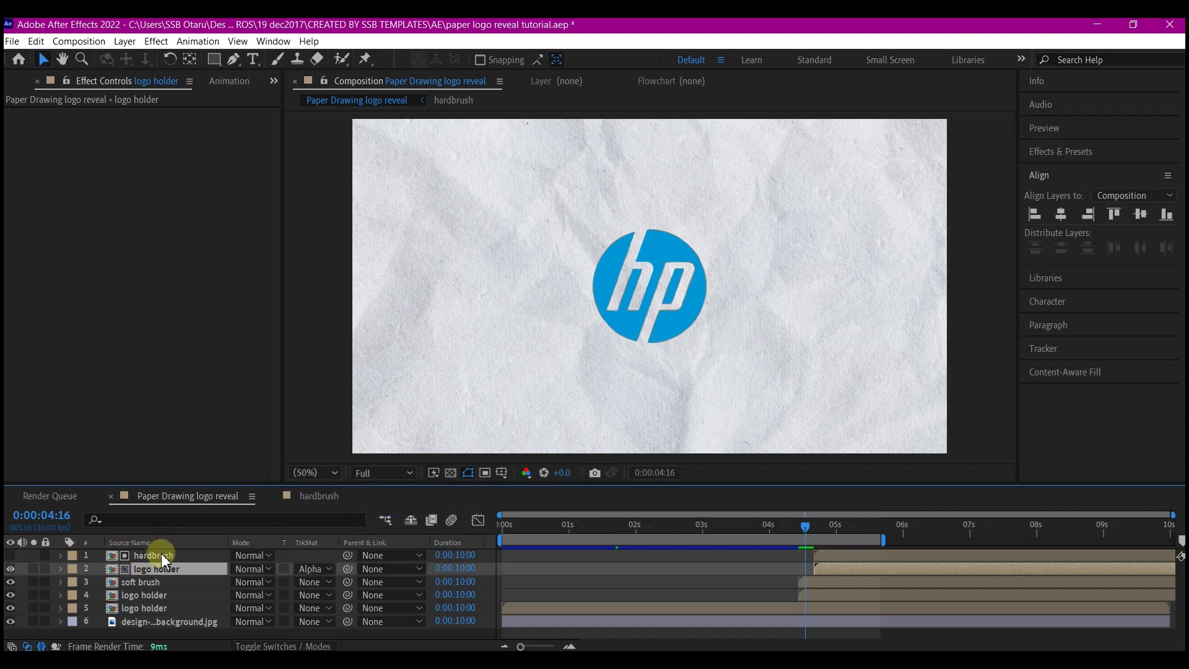
left_click(142, 596)
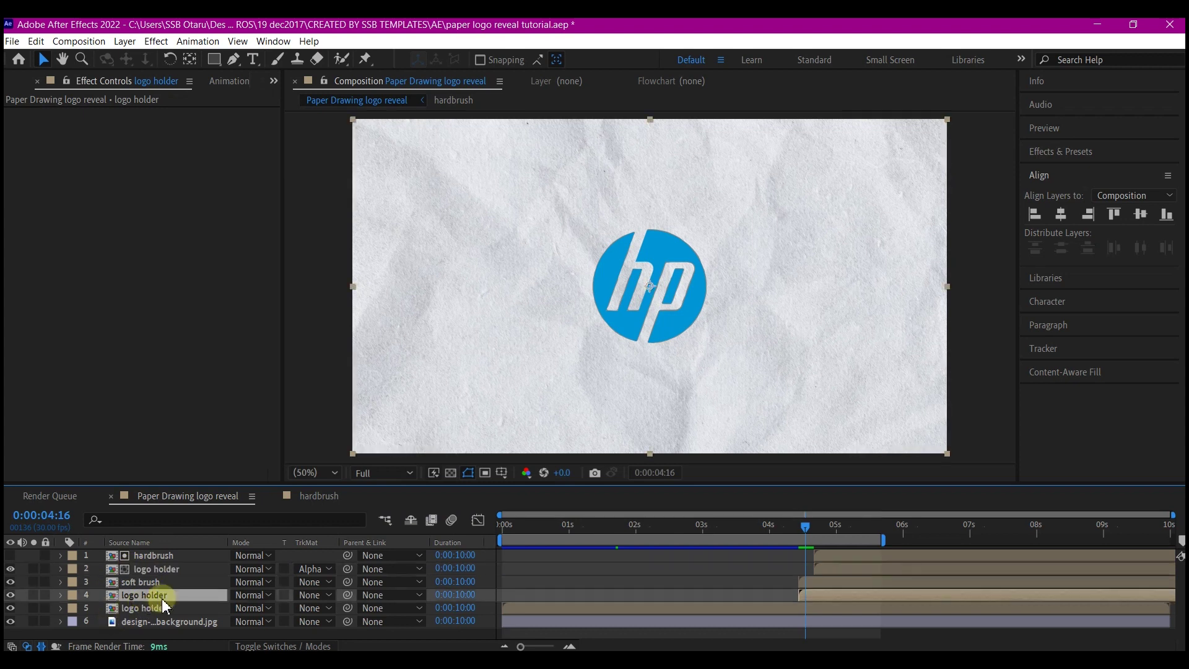
left_click(313, 596)
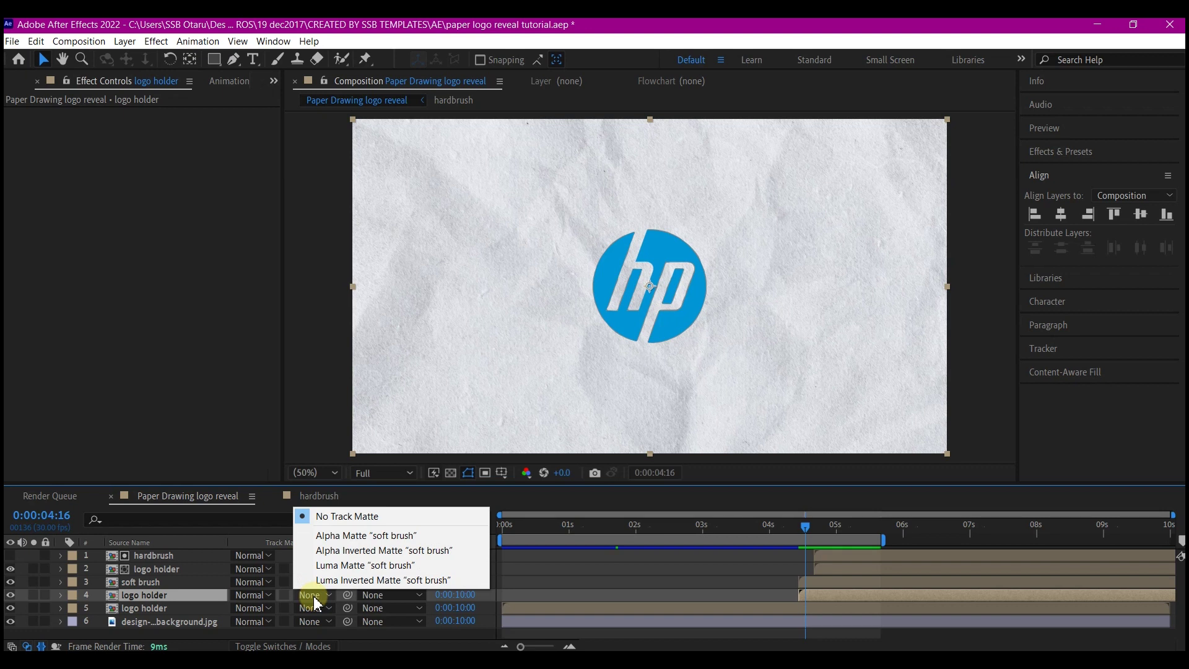
left_click(328, 564)
key("space")
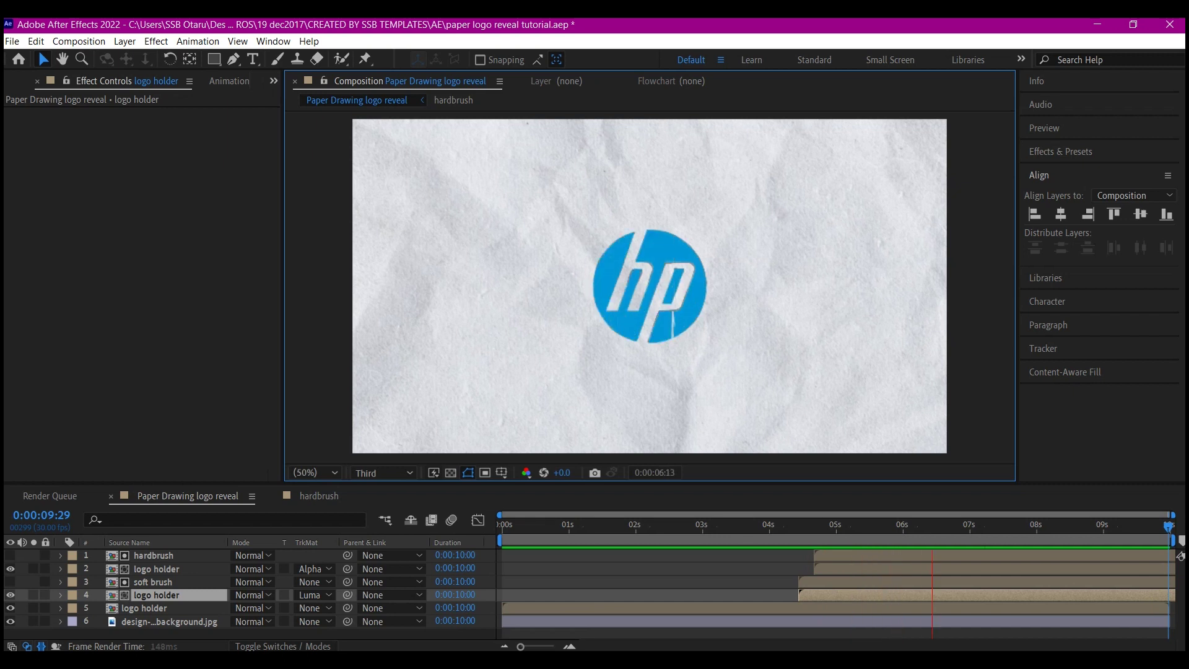
Save, then keyframe the bottom logo holder's Opacity from 100% at 5:29 to 0% at 7:06.
key("ctrl+s")
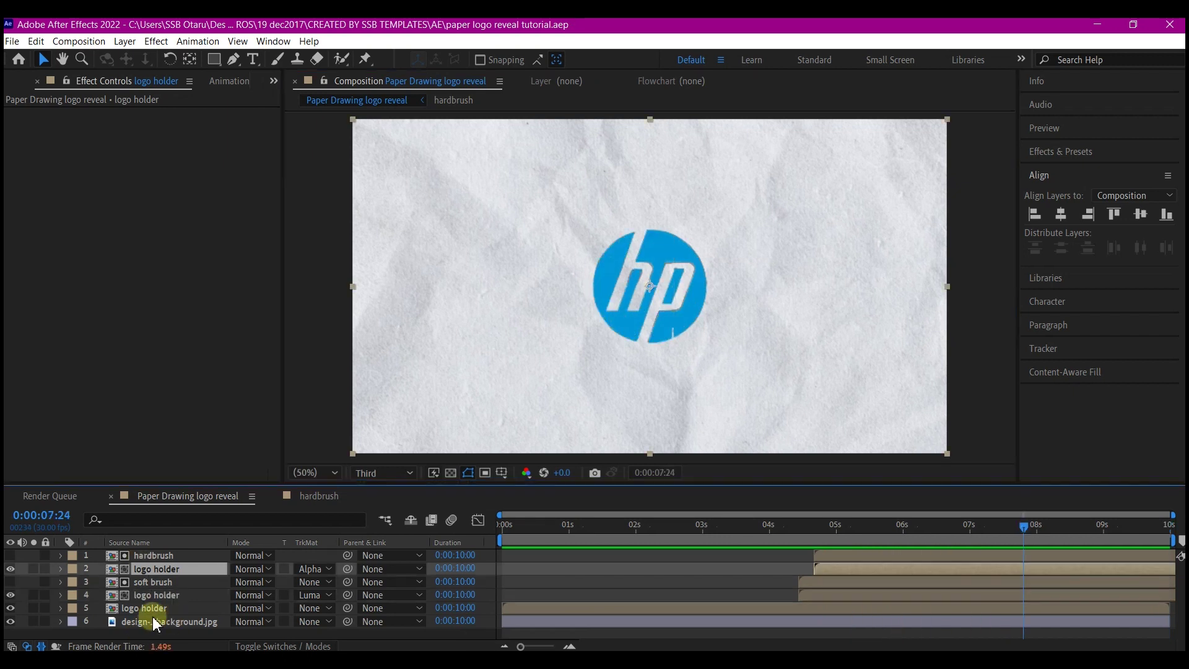
left_click(160, 613)
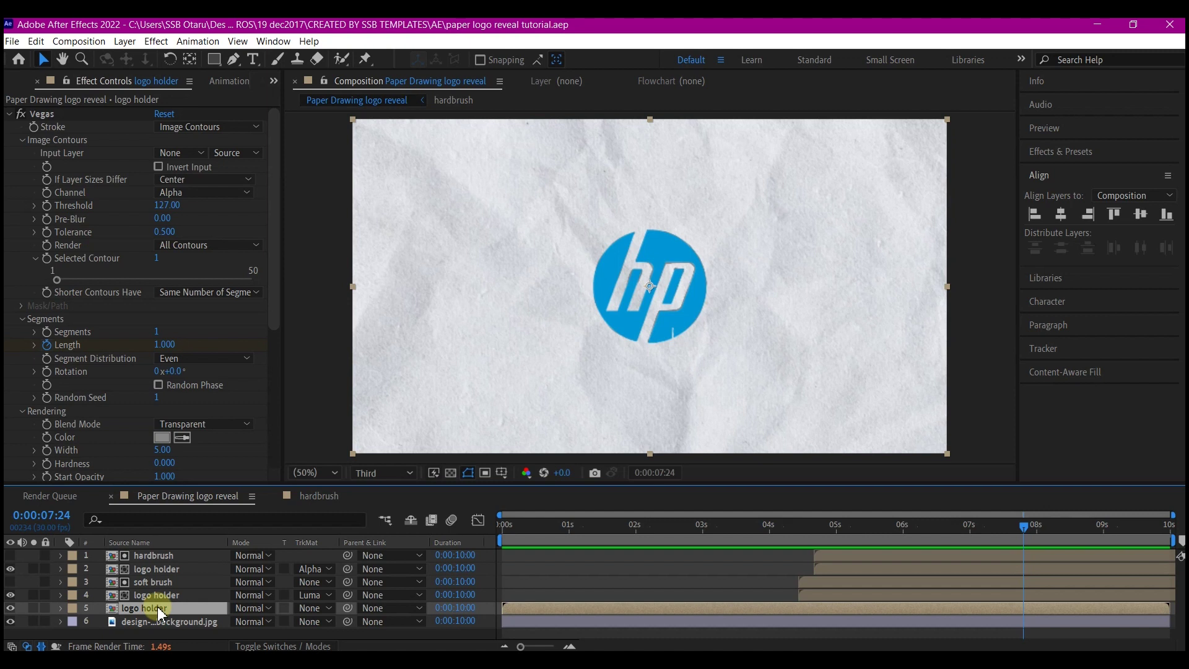
key("t")
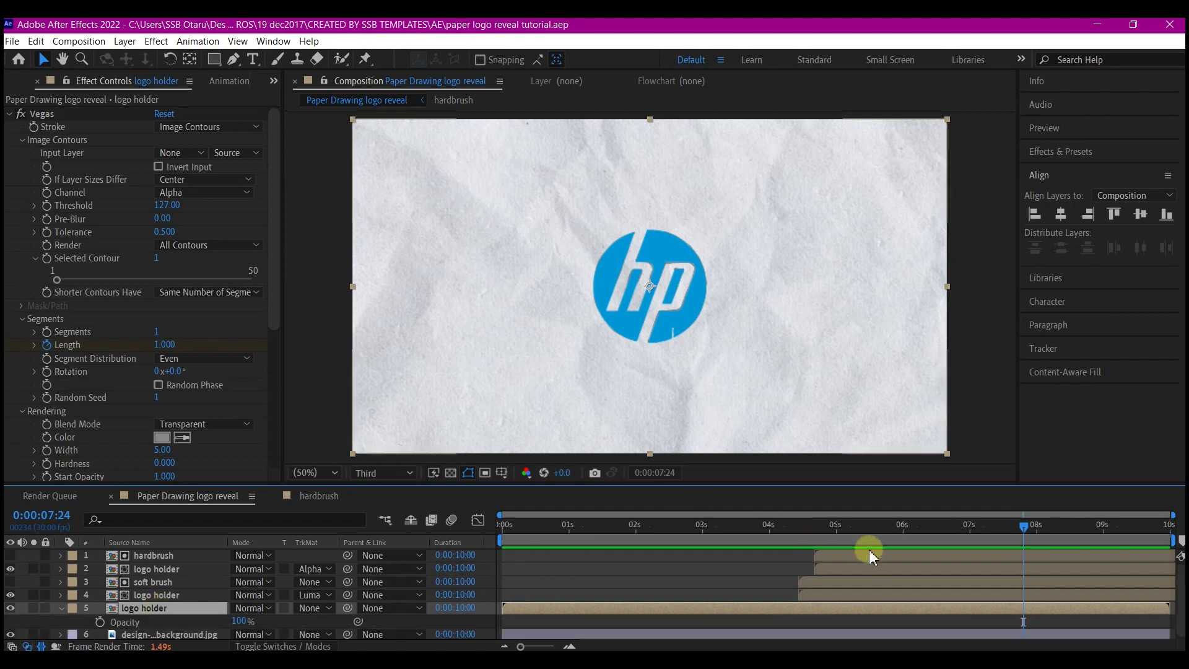
left_click(969, 531)
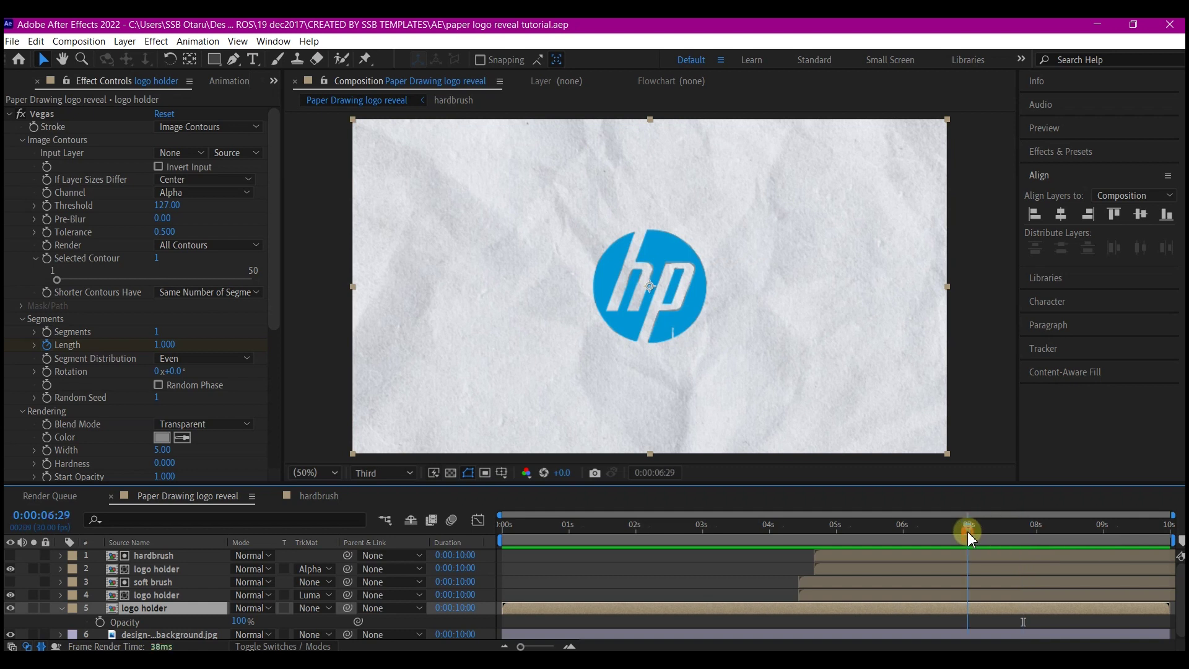
left_click_drag(969, 534, 902, 534)
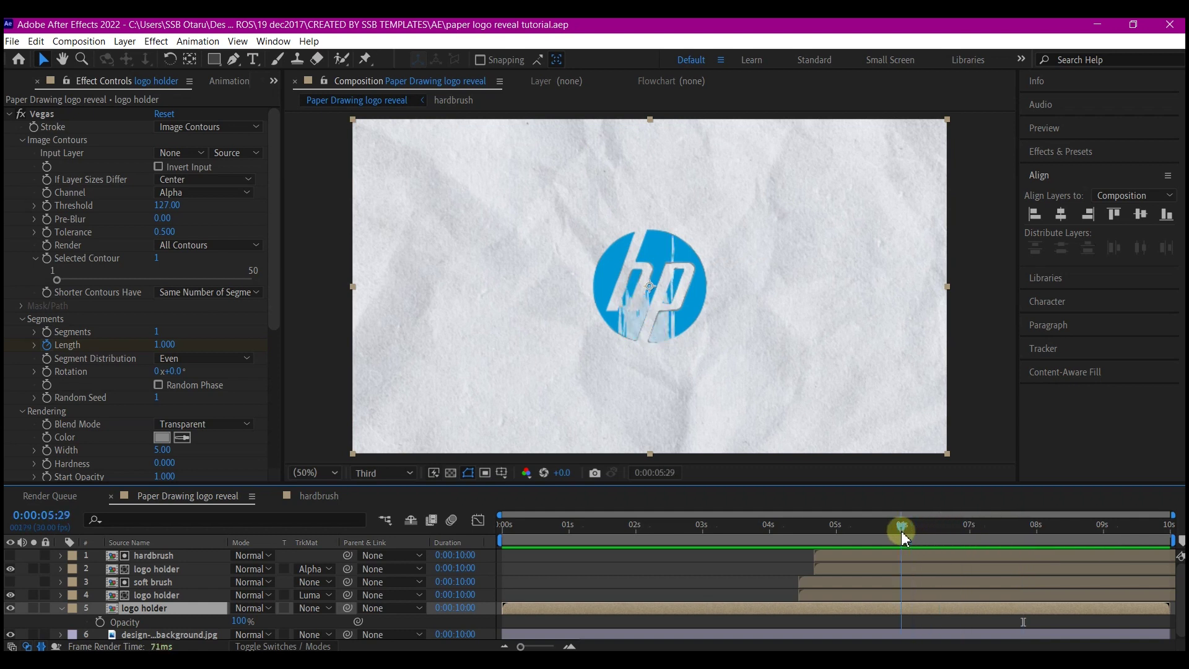
left_click(100, 622)
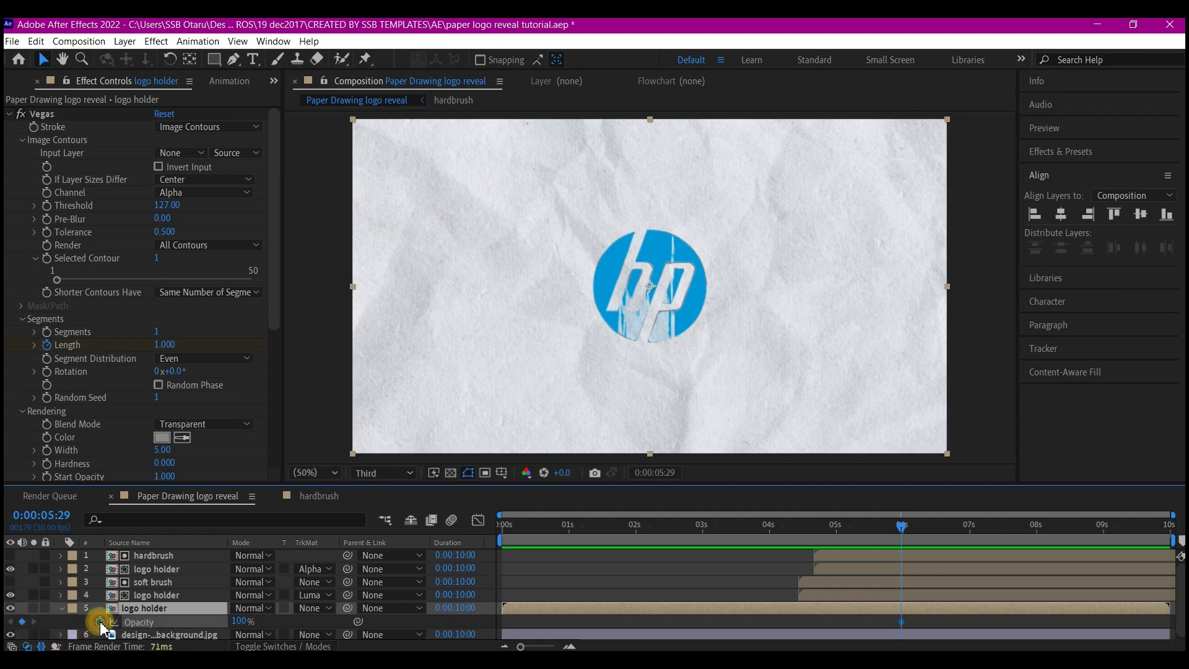
left_click(985, 526)
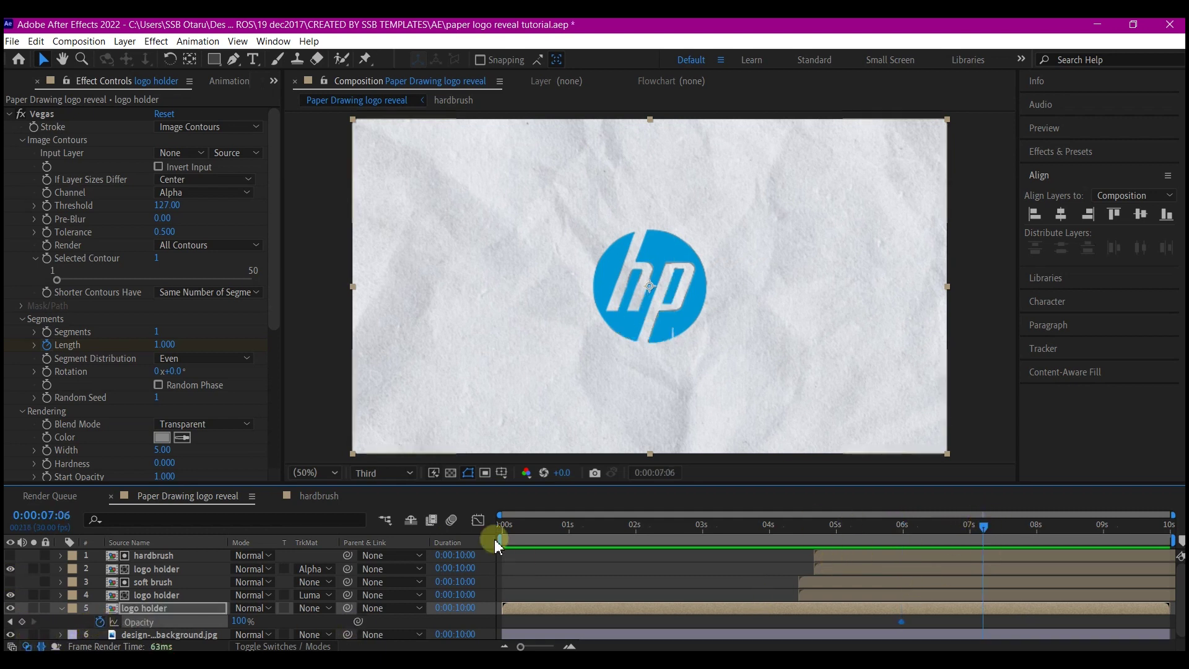
left_click(241, 622)
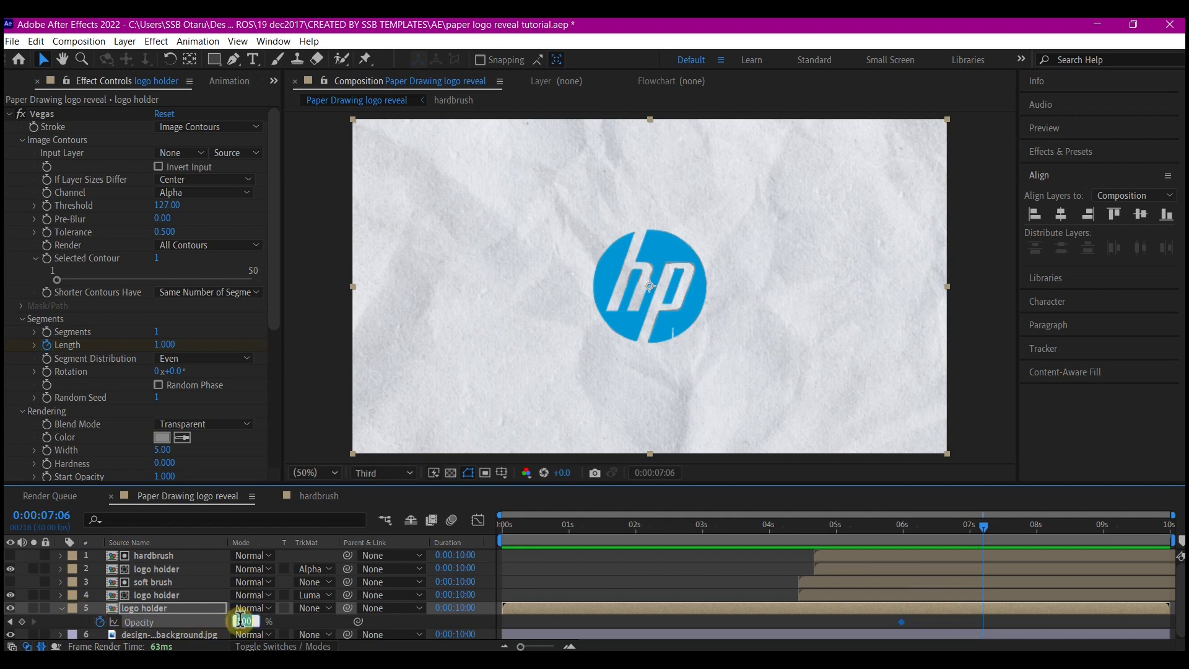
type("0")
key("Return")
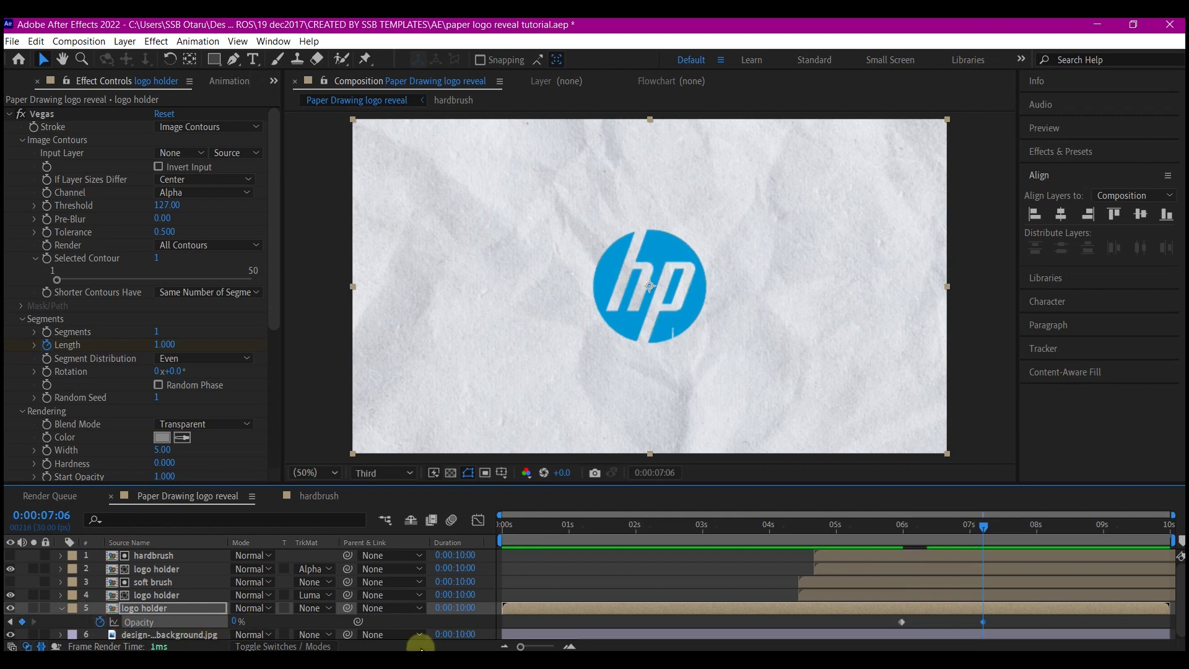
Drag scrunched-up-paper-textured-backdrop.jpg from the Assets folder into the timeline as the top layer.
left_click(655, 562)
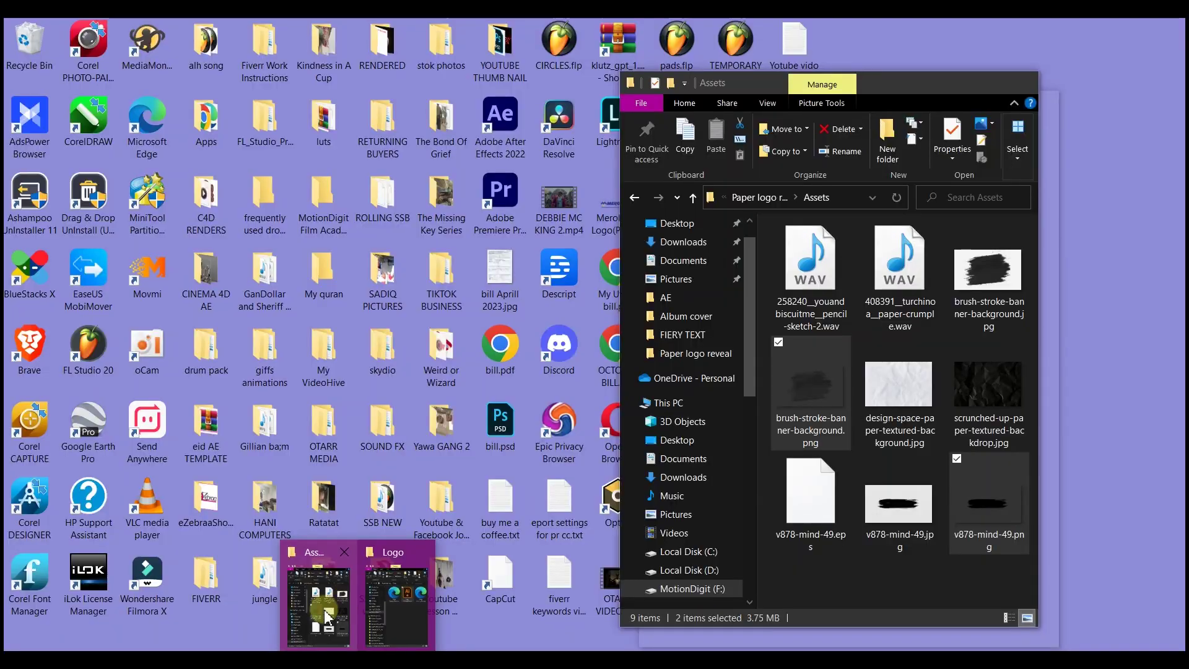
left_click(329, 615)
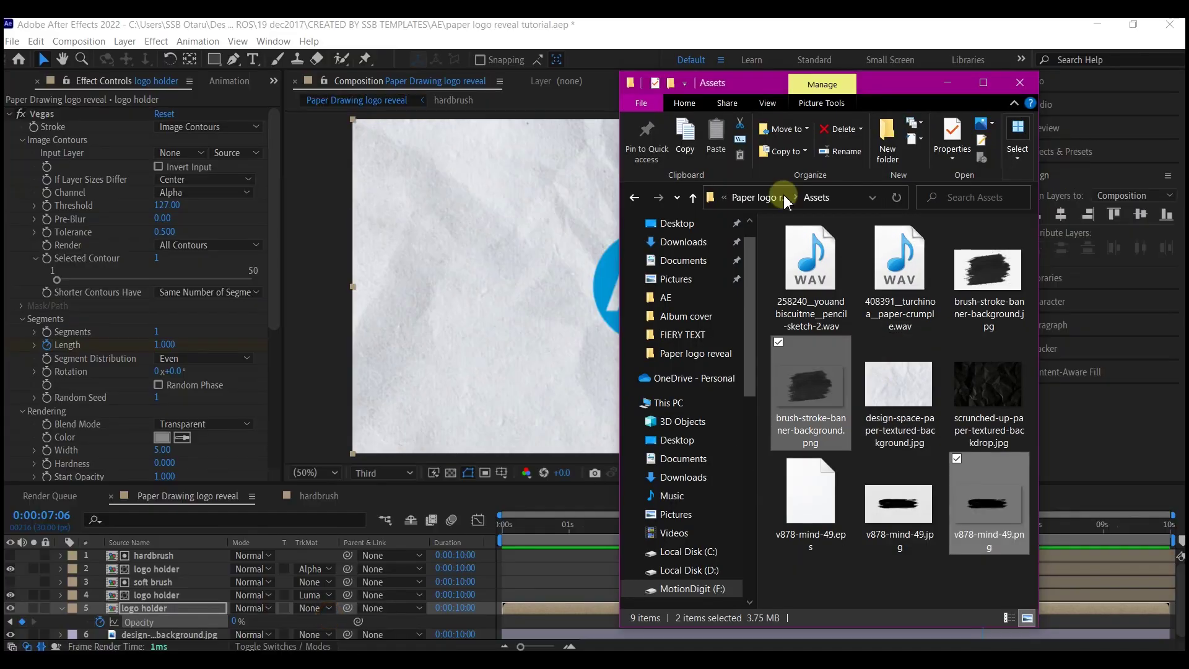
left_click(994, 387)
left_click_drag(937, 407, 158, 563)
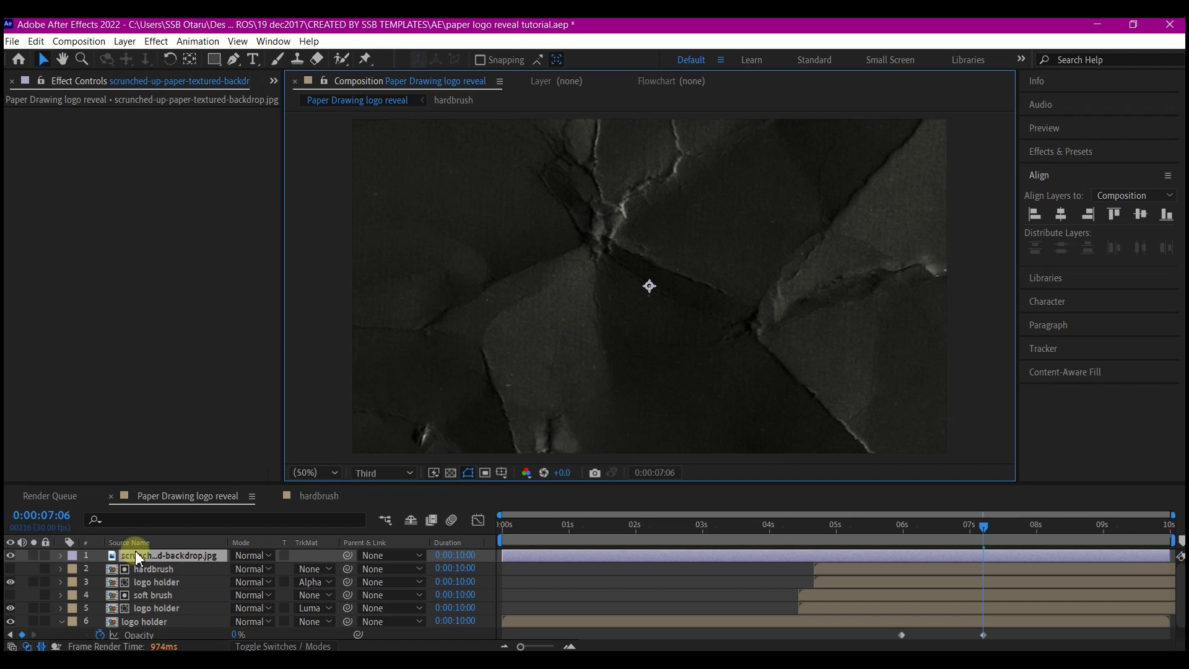
Scale the scrunched paper image to 34% and pre-compose it as 'texture'.
key("s")
left_click_drag(255, 570, 218, 581)
key("ctrl+shift+c")
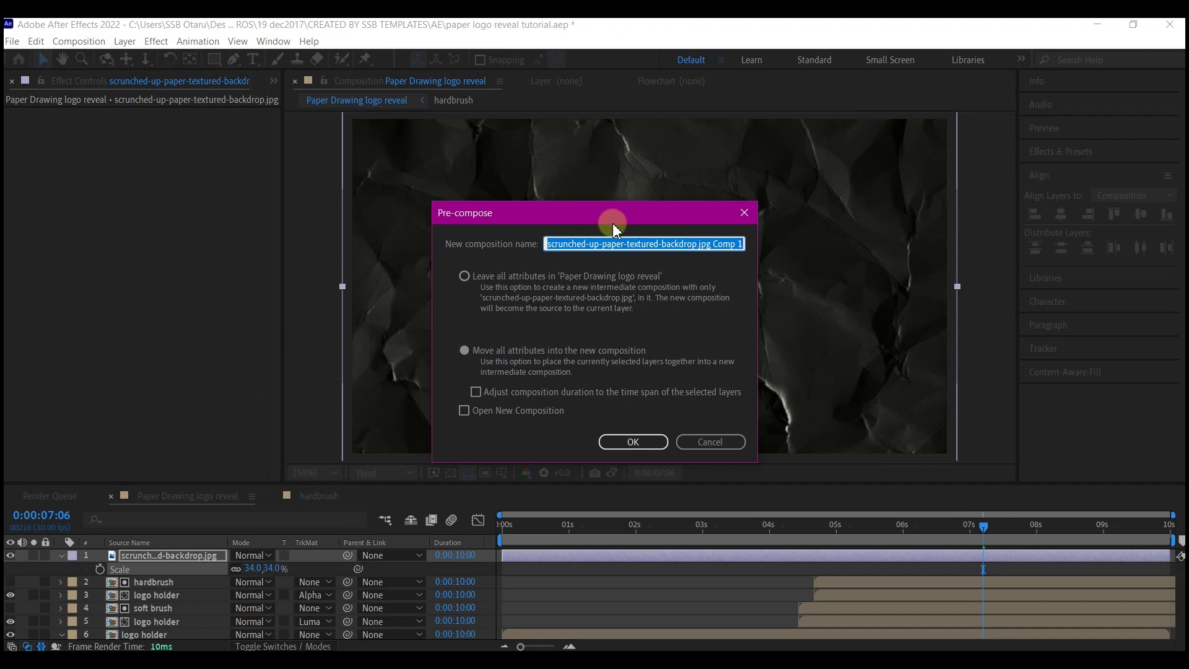
type("texture")
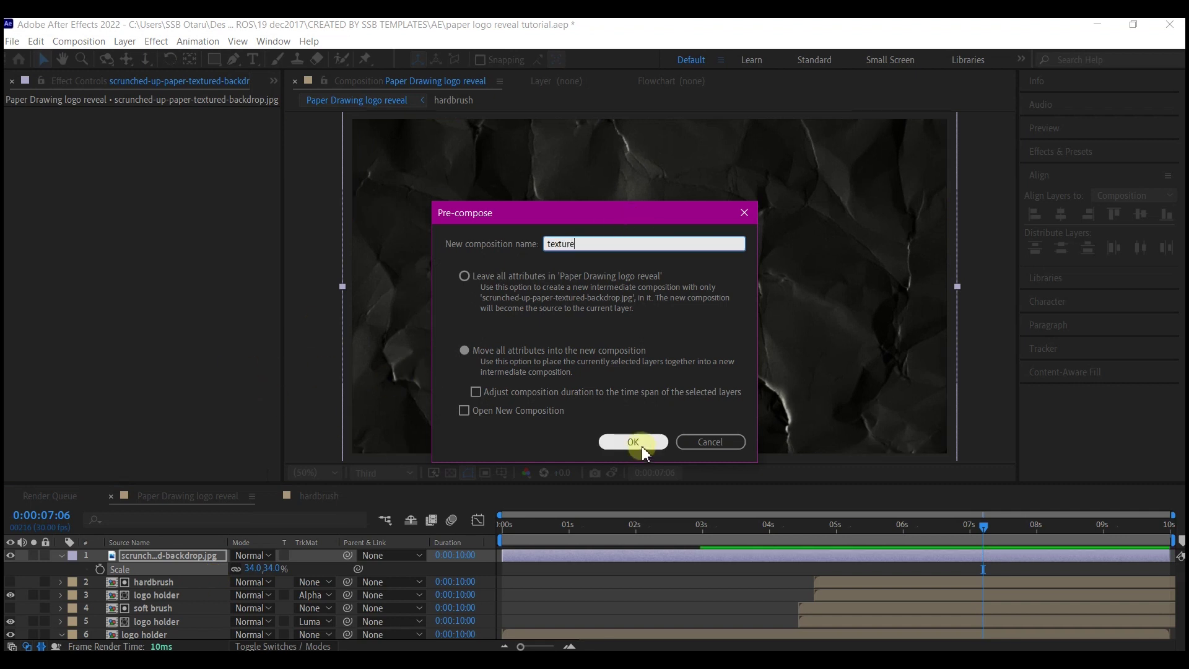
left_click(633, 441)
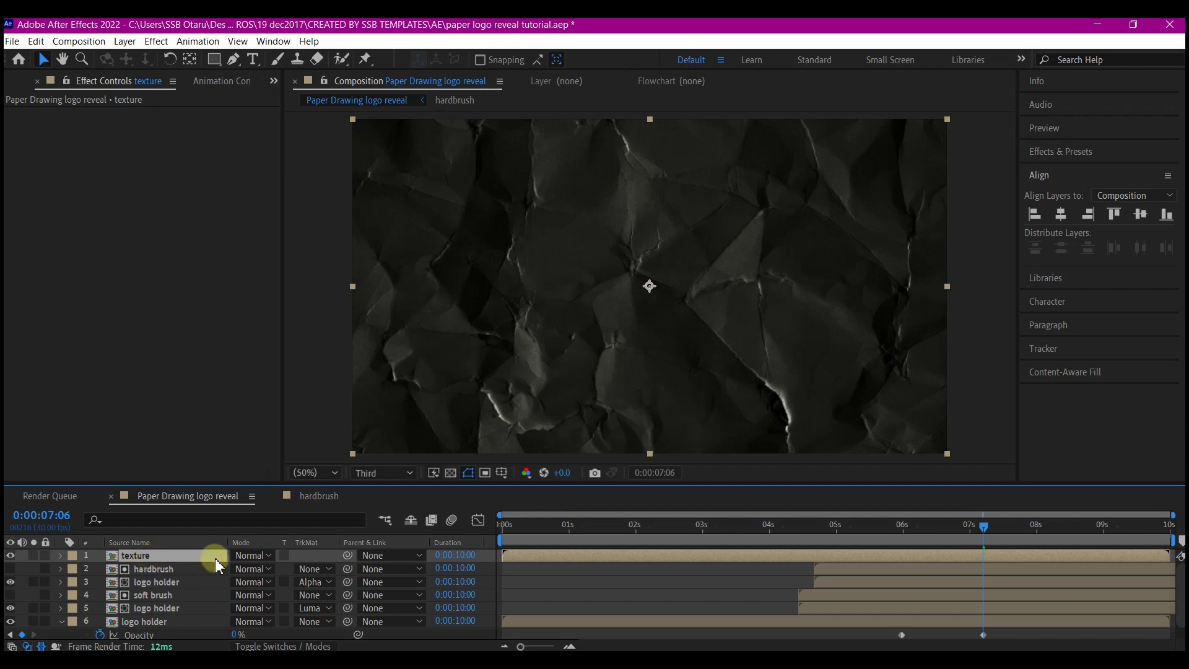
Set the texture layer's blend mode to Screen.
left_click(253, 555)
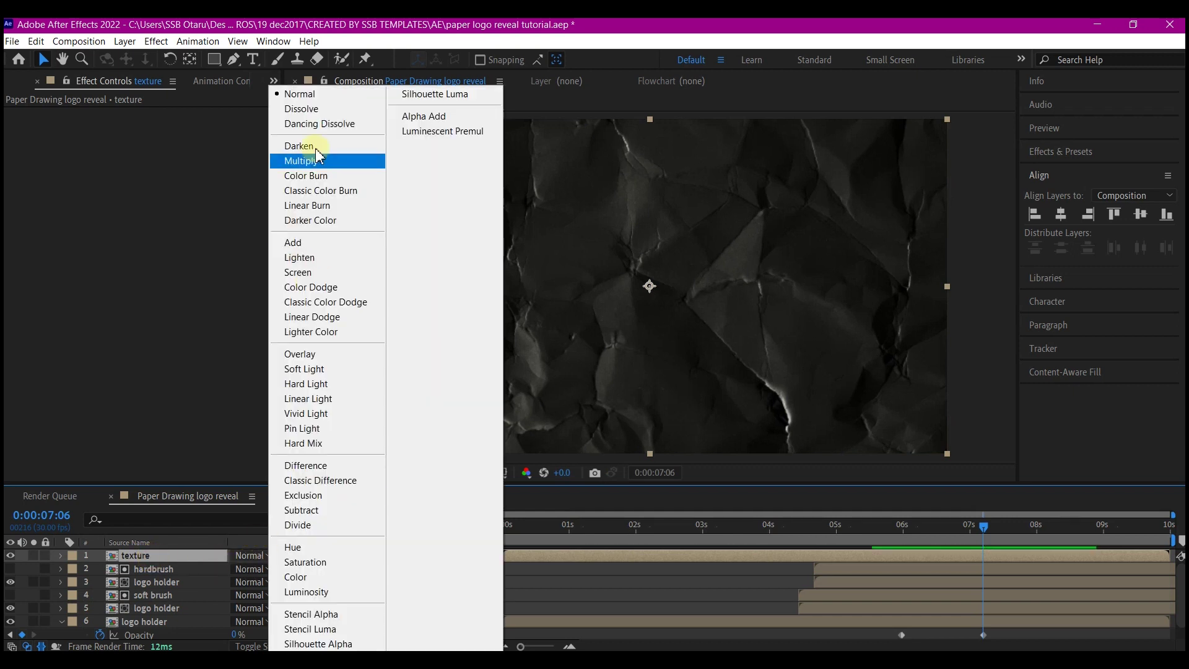
left_click(298, 272)
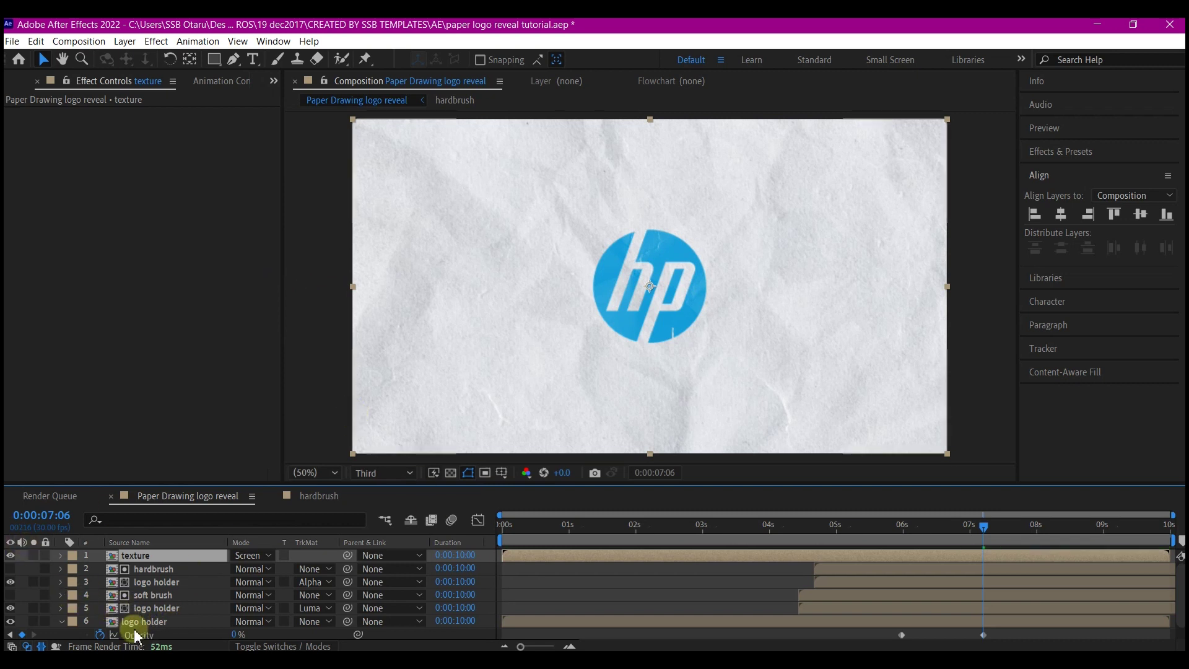
scroll(152, 631, "down", 1)
Duplicate logo holder to the top and remove its Vegas and Roughen Edges effects.
left_click(149, 609)
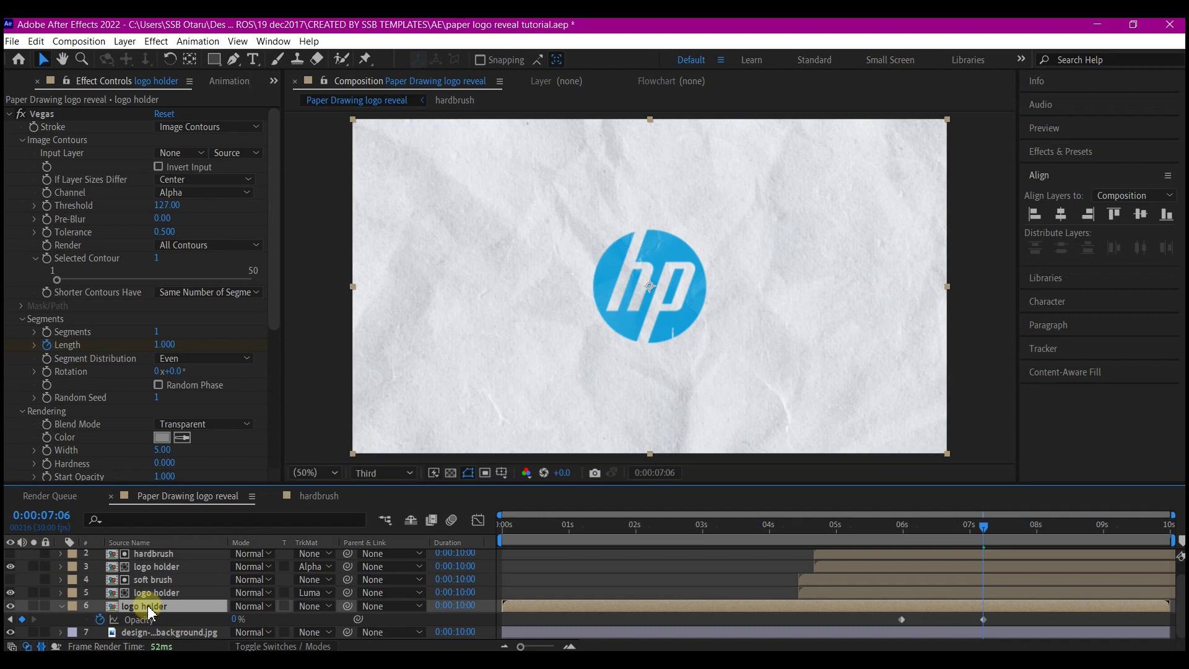
key("ctrl+d")
left_click_drag(144, 606, 176, 553)
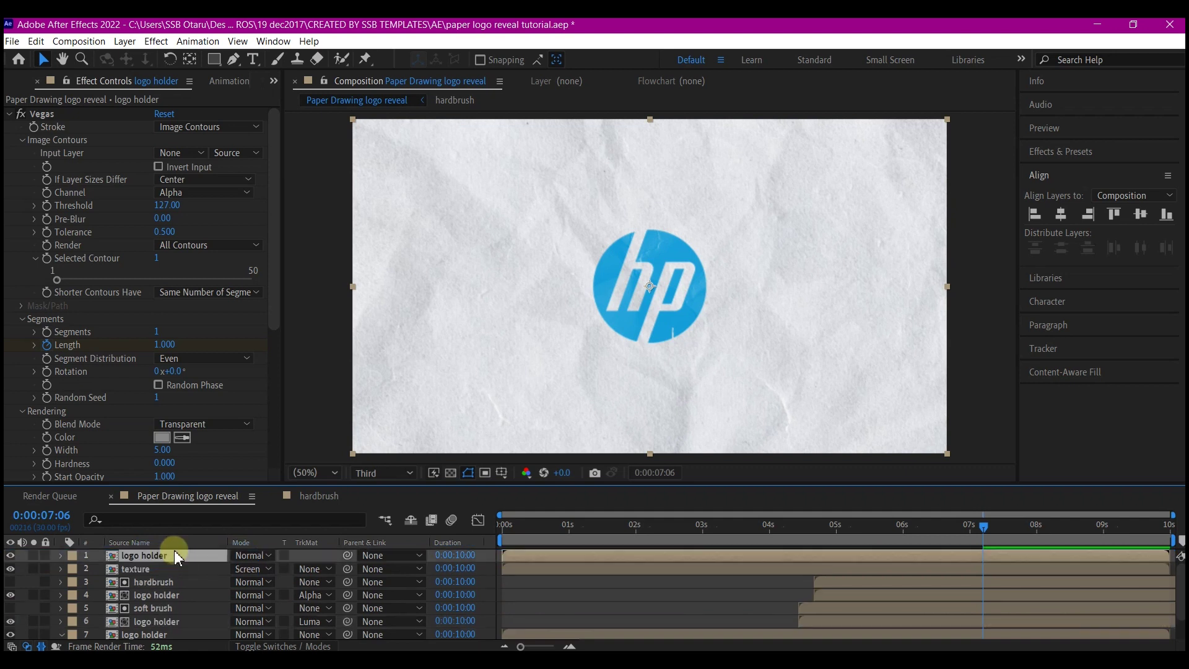
left_click(41, 116)
key("Return")
key("Delete")
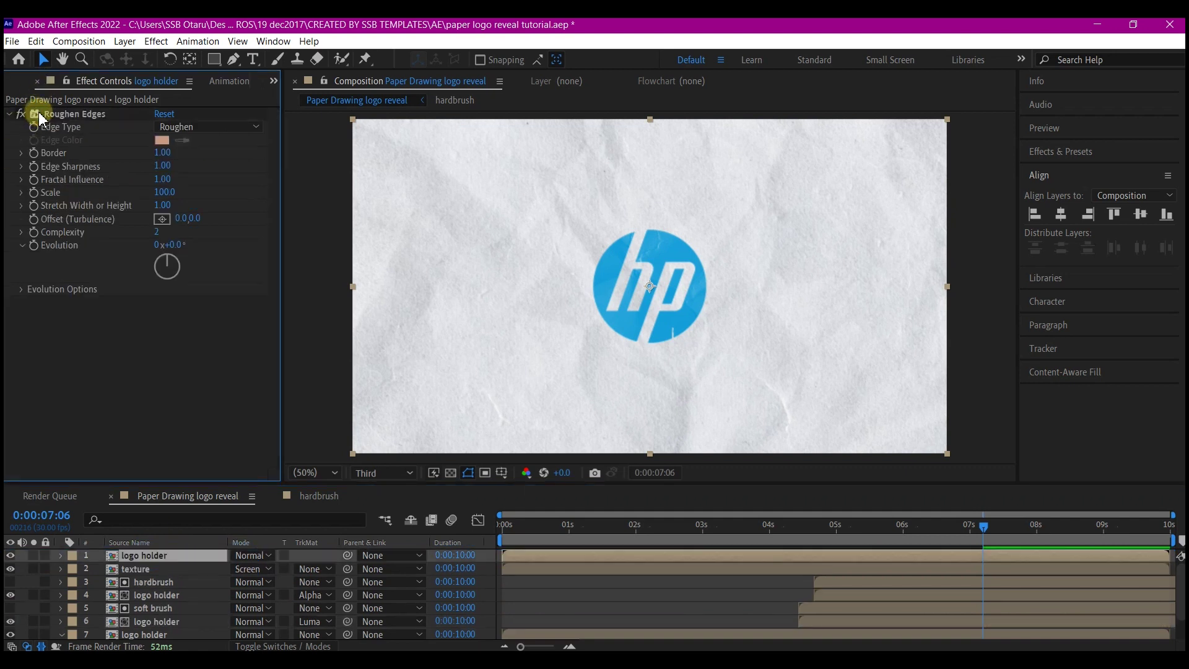
left_click(42, 116)
key("Delete")
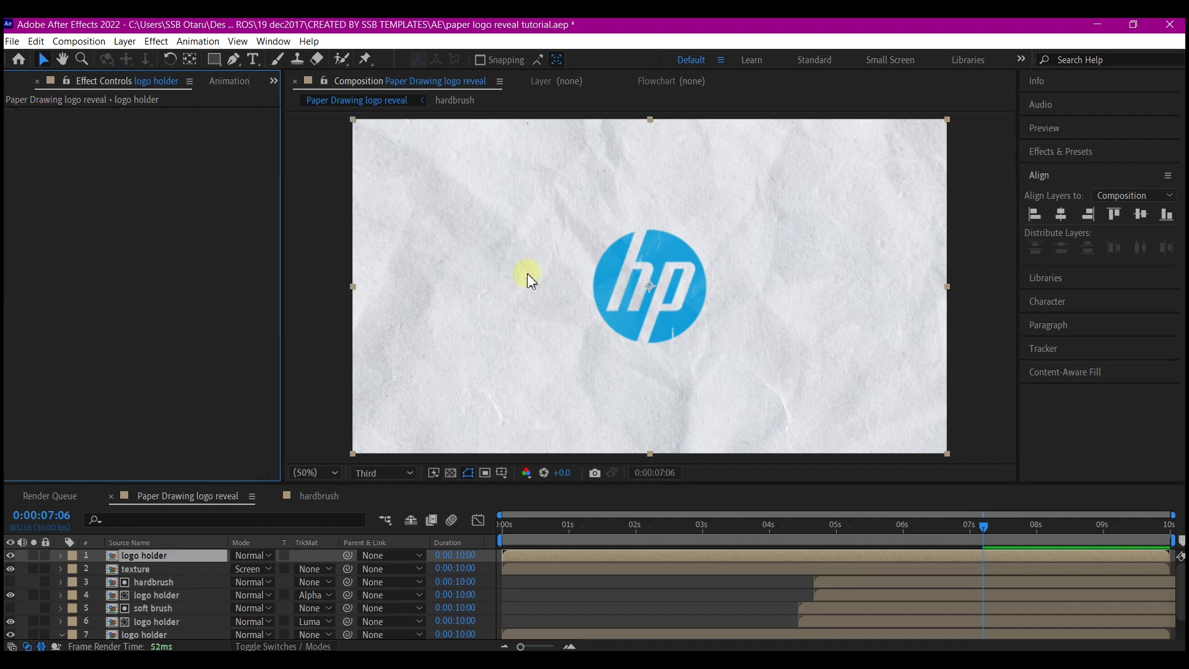
Set the texture layer's track matte to Alpha Matte 'logo holder'.
left_click(147, 570)
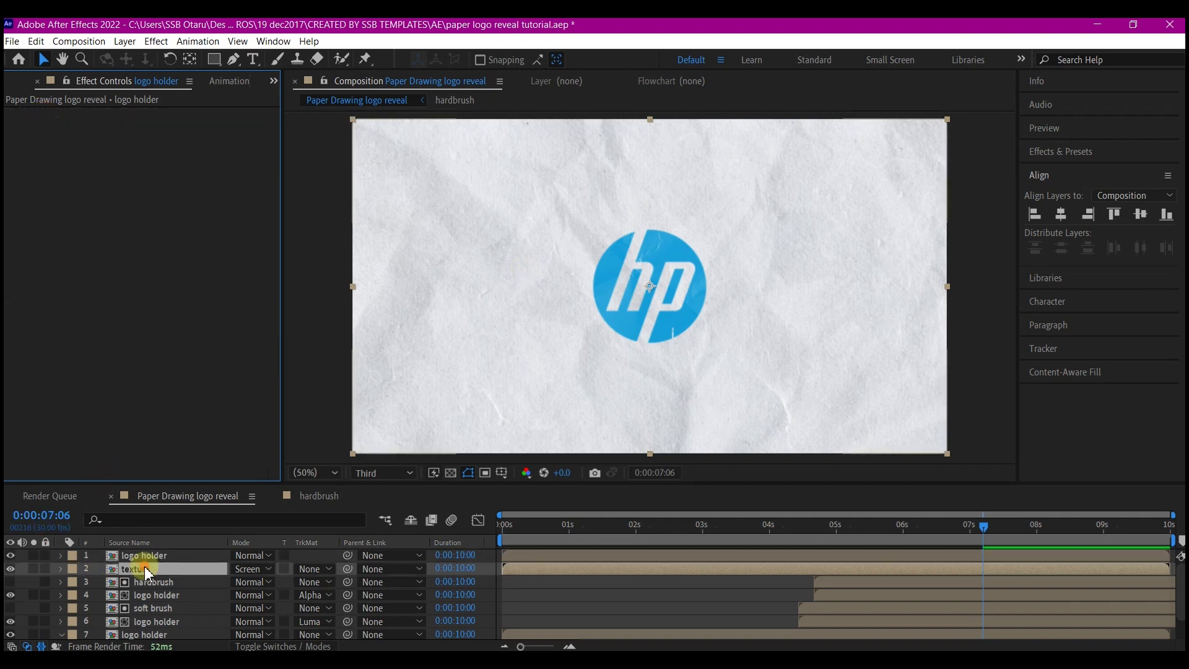
left_click(315, 570)
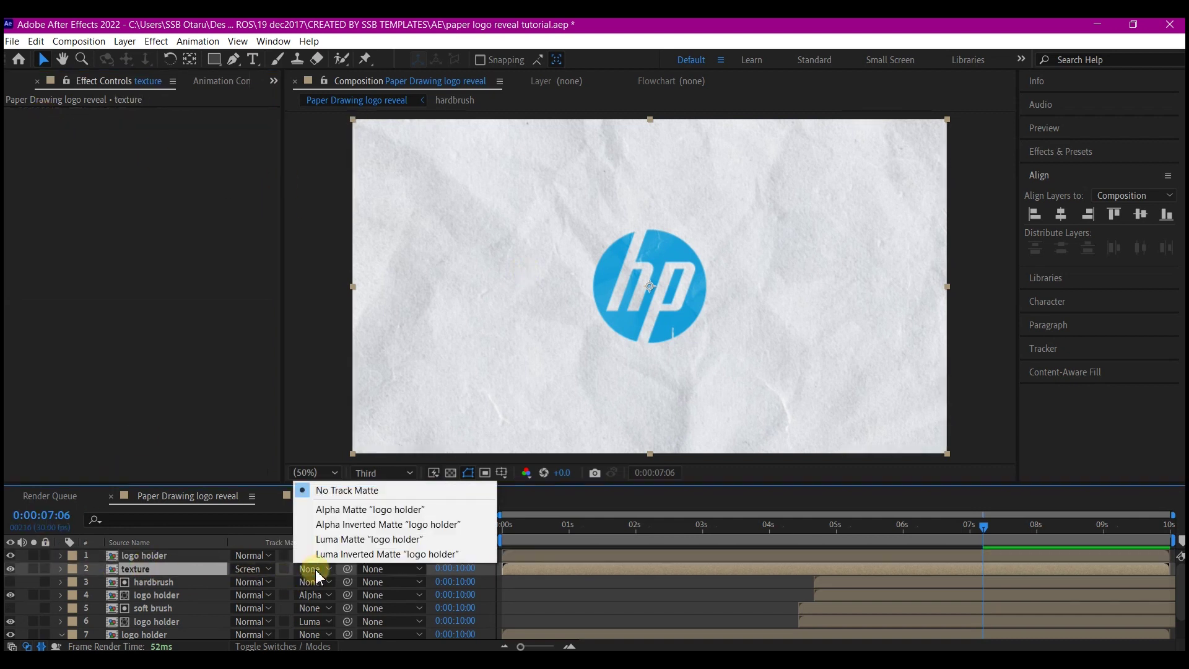
left_click(339, 512)
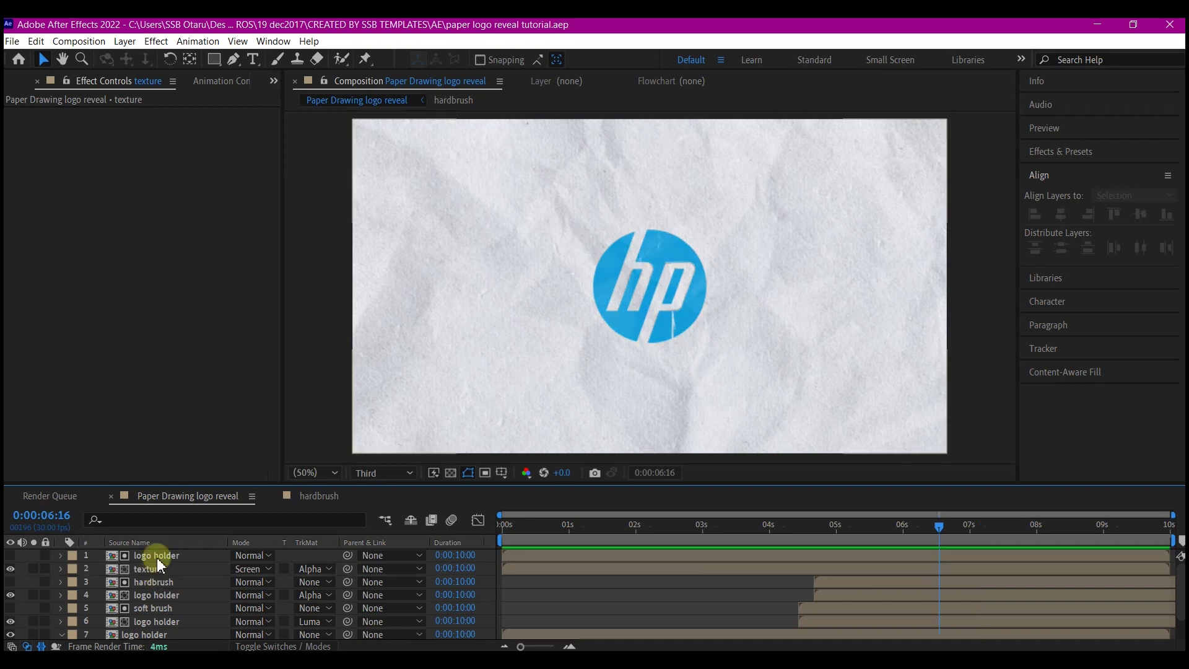
Add a new adjustment layer above the top logo holder layer.
left_click(156, 556)
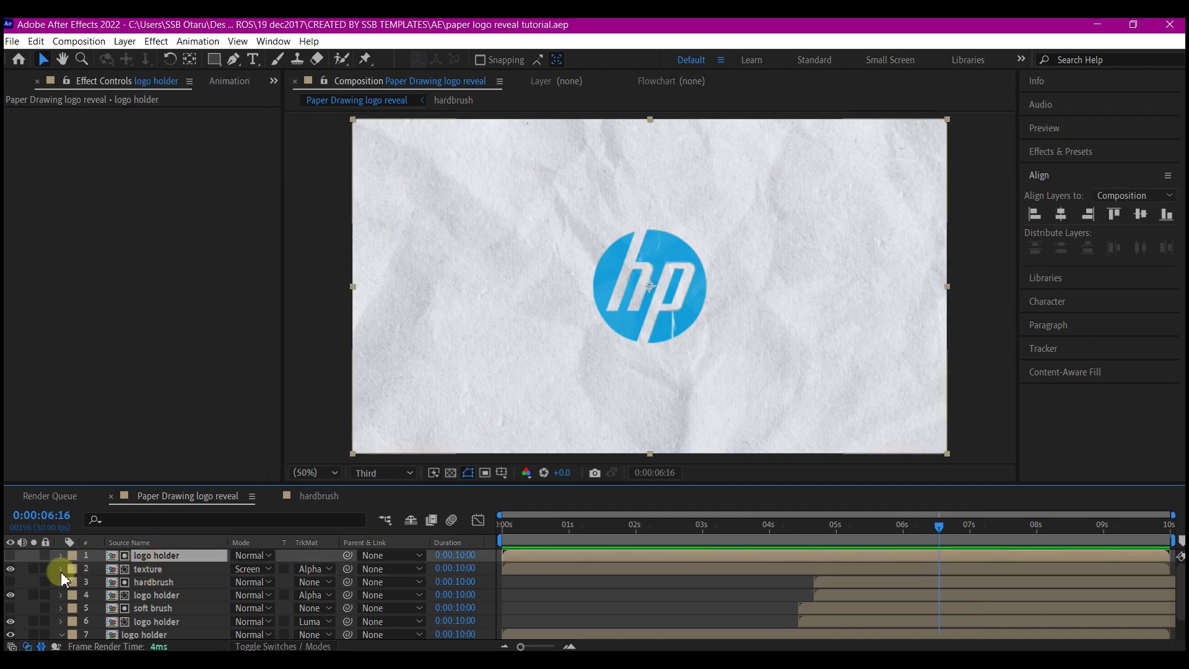
right_click(26, 586)
mouse_move(56, 423)
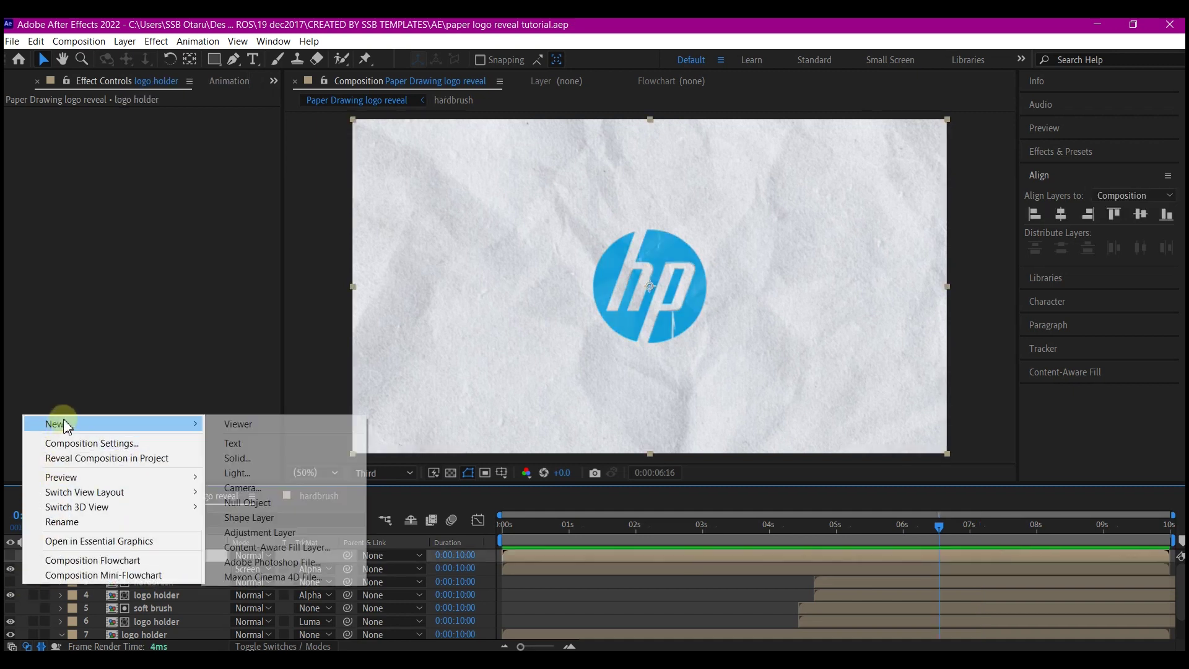
left_click(273, 533)
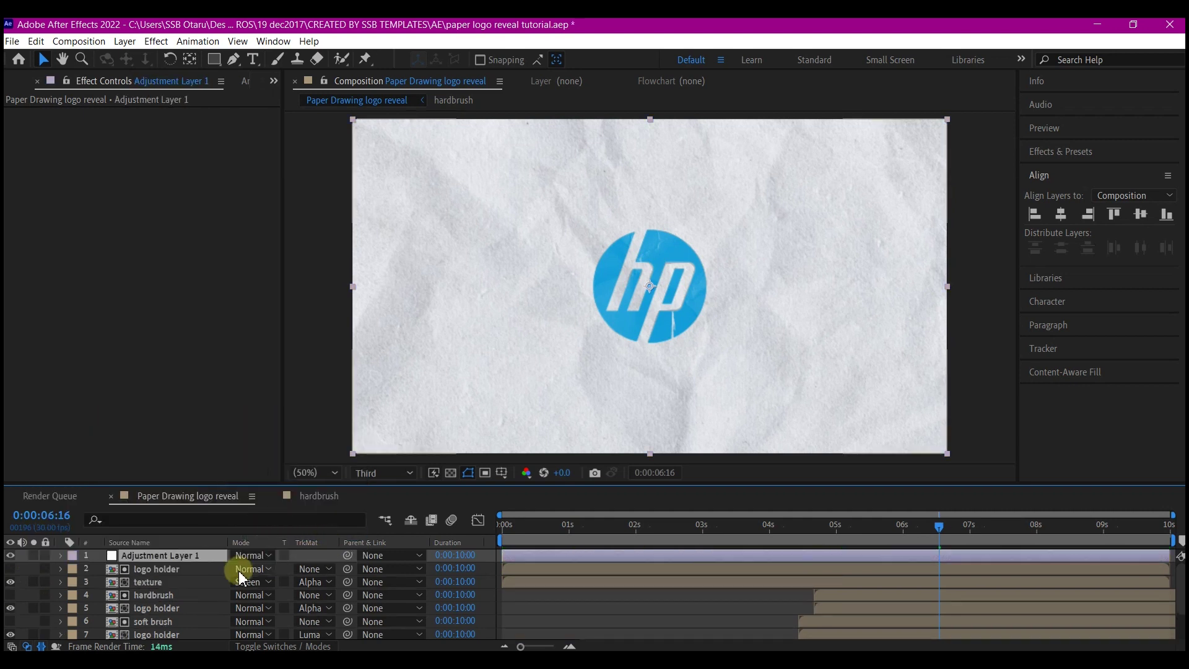
Apply the Transform effect to Adjustment Layer 1 via FX Console search 'trans'.
key("ctrl+space")
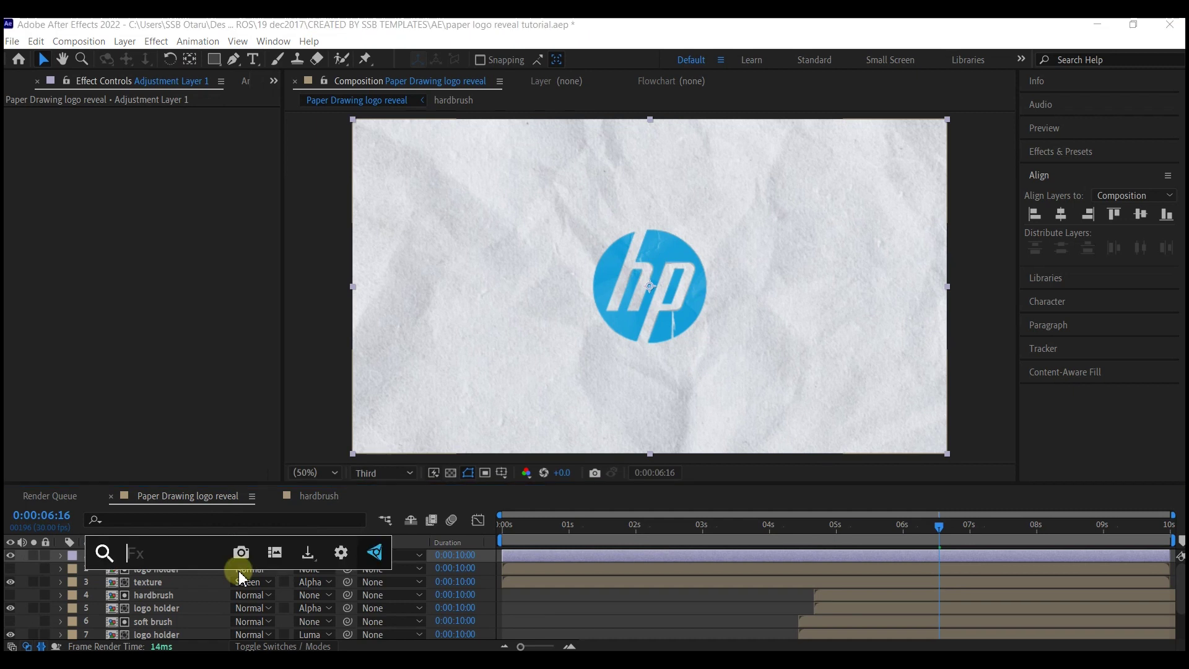
type("trans")
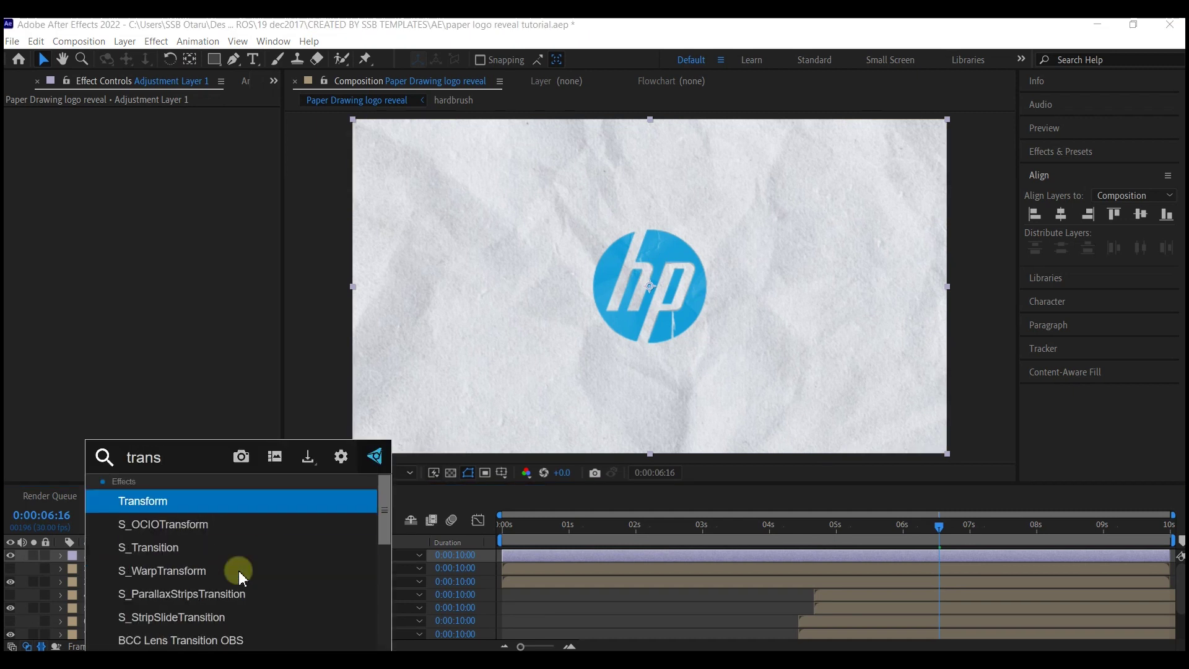
left_click(171, 502)
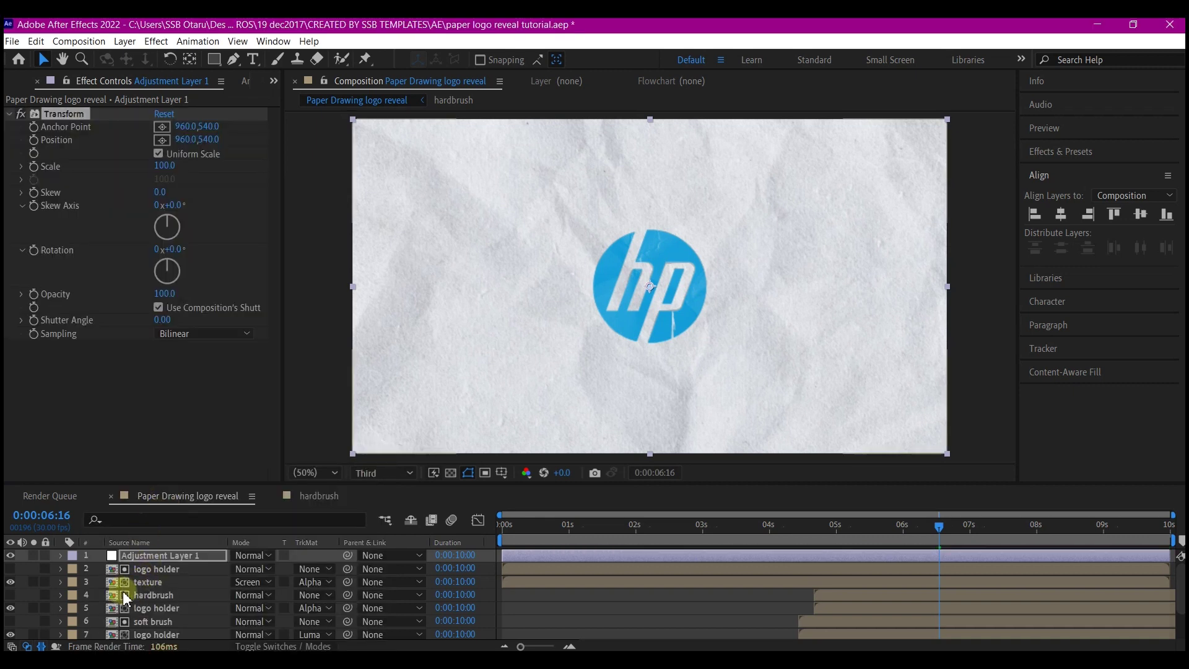
Set a Transform Scale keyframe of 80 at 8 seconds.
left_click(1046, 533)
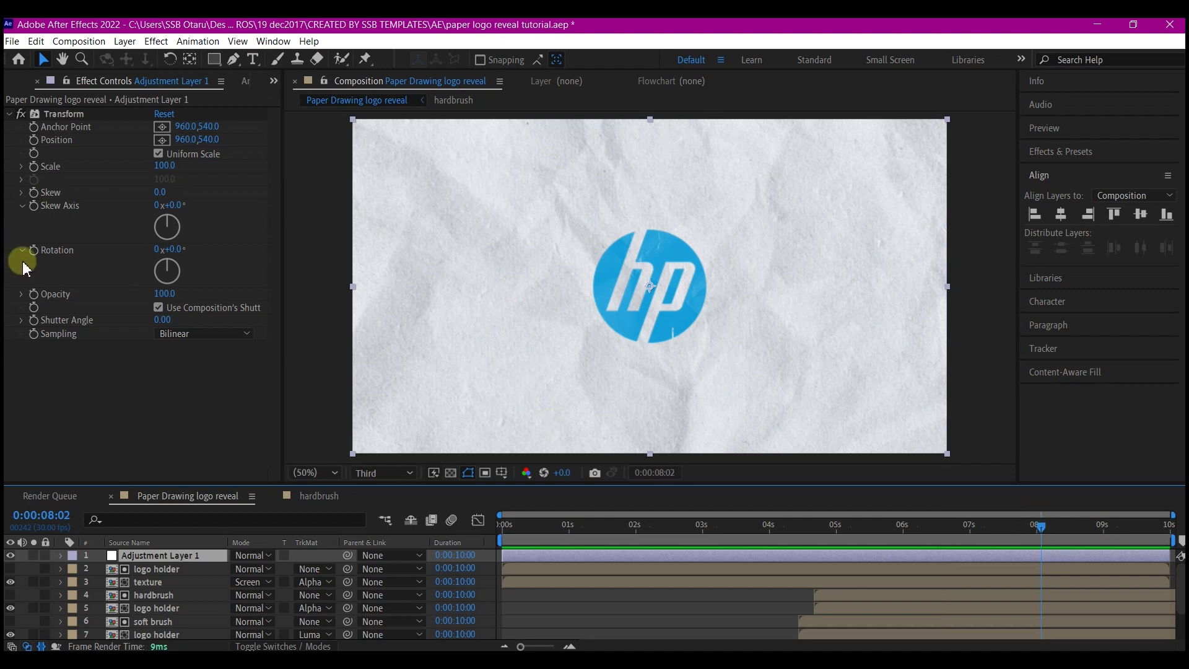
left_click(39, 167)
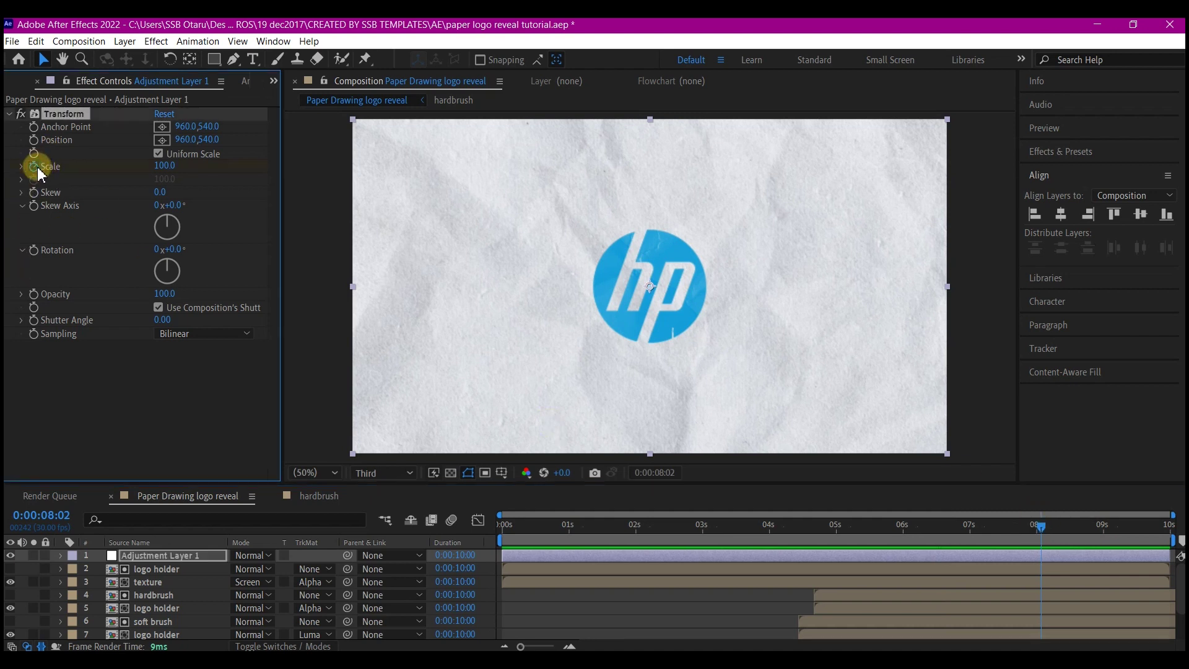
left_click(162, 167)
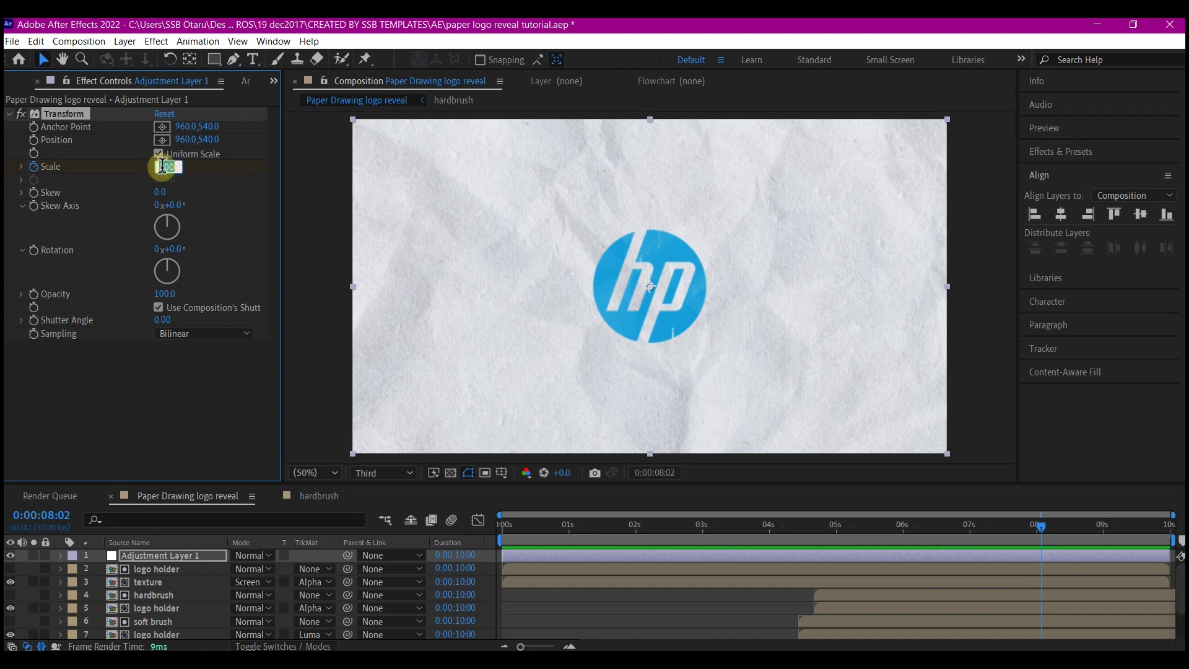
type("80")
key("Return")
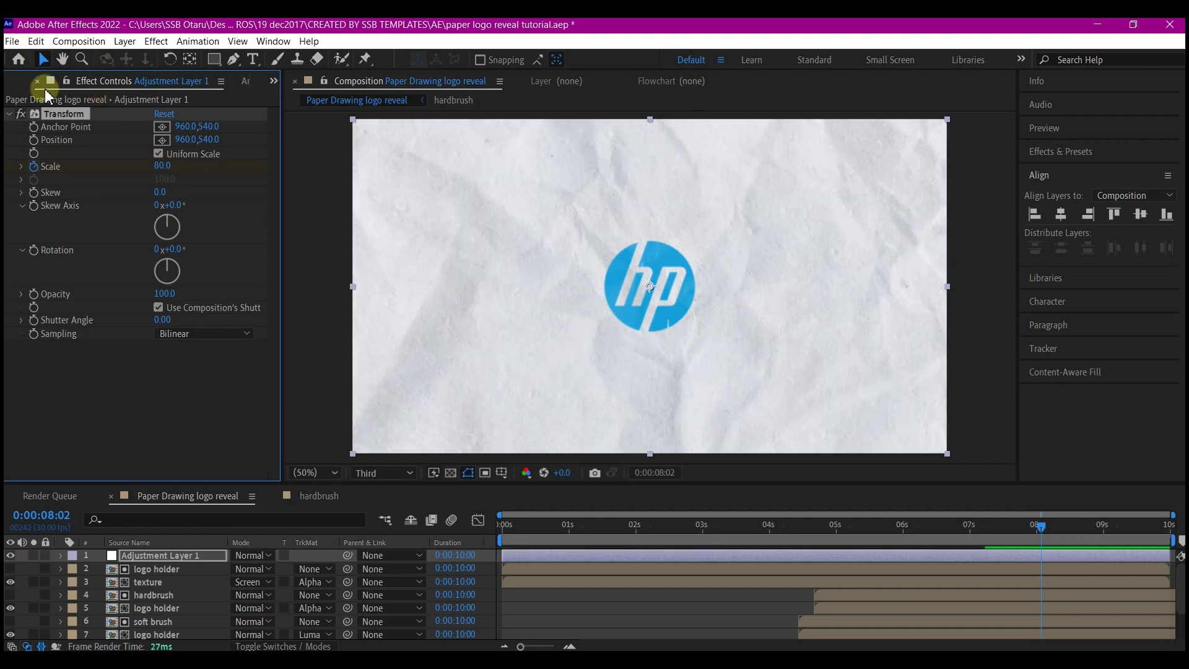
Add a Scale keyframe of about 218 near 5 seconds.
left_click(828, 528)
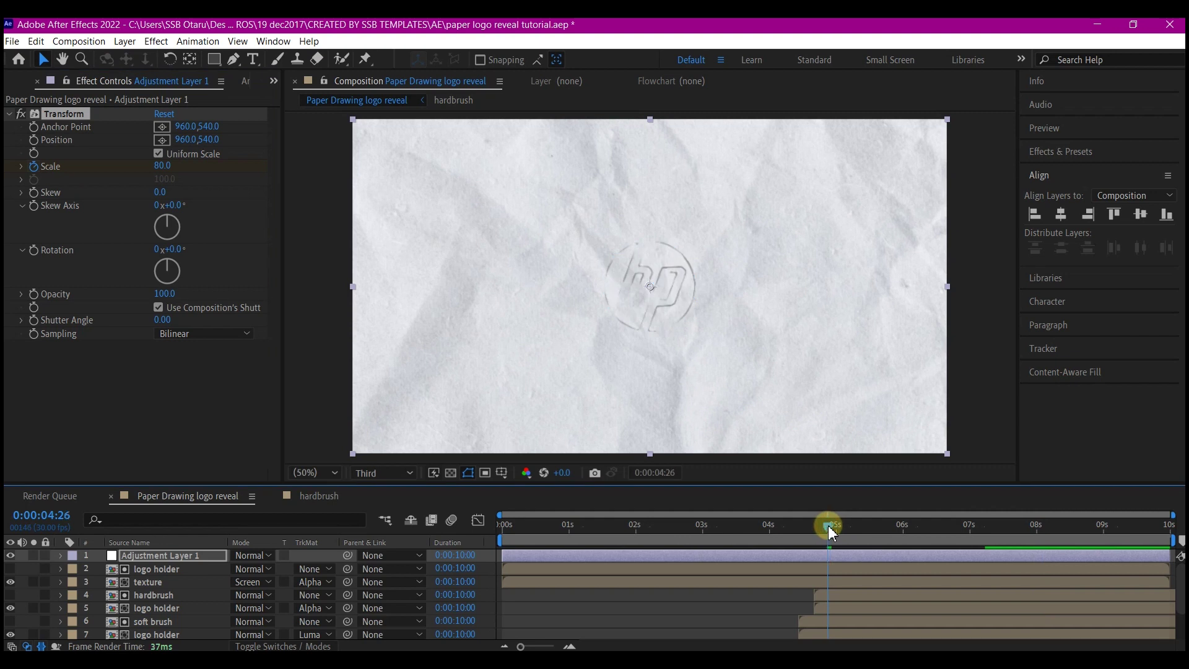
left_click_drag(831, 531, 834, 531)
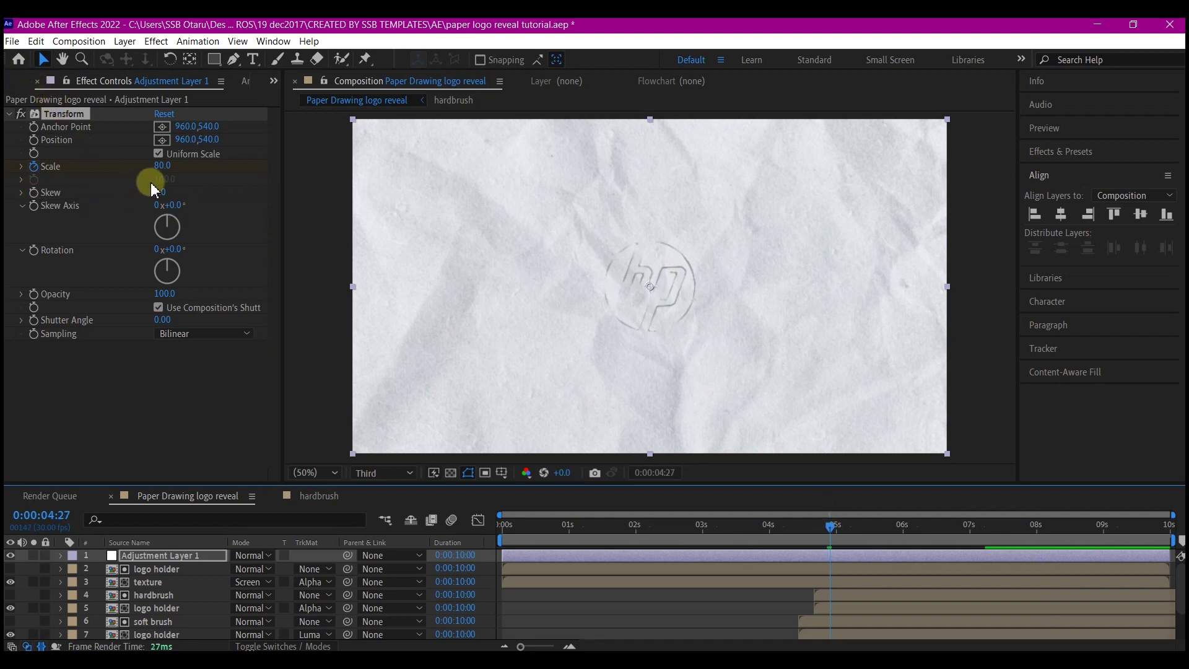
left_click(161, 164)
left_click_drag(161, 164, 254, 163)
Keyframe Rotation at 0° at 8 seconds and 90° at 1 second.
left_click(1038, 527)
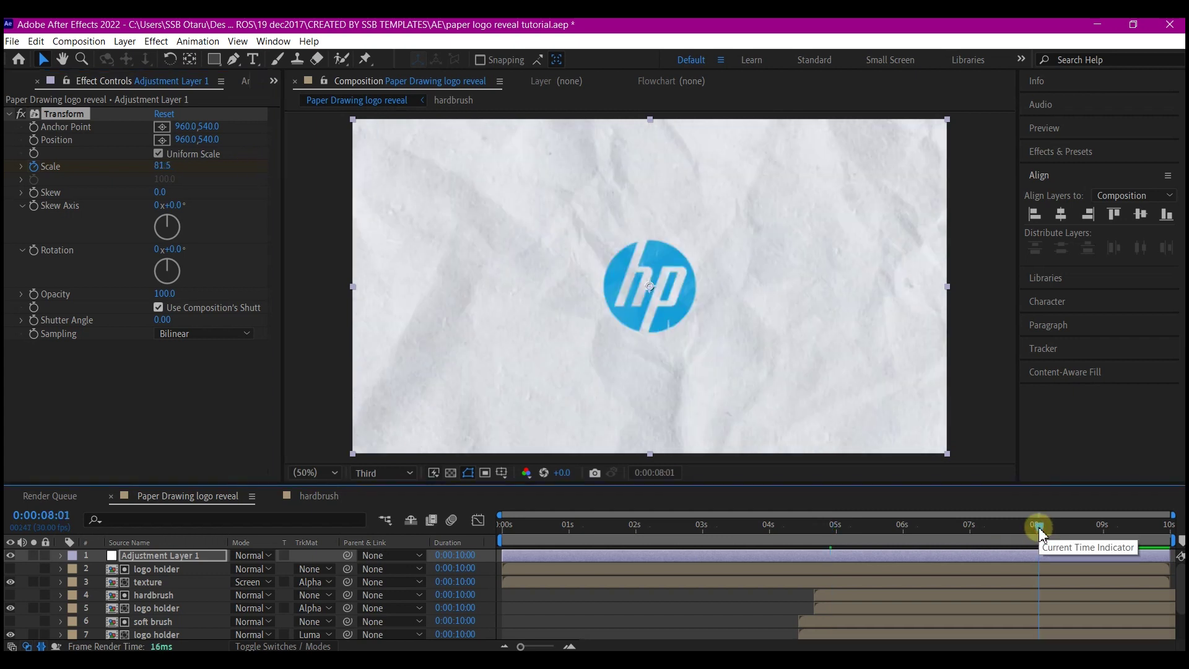
left_click(35, 250)
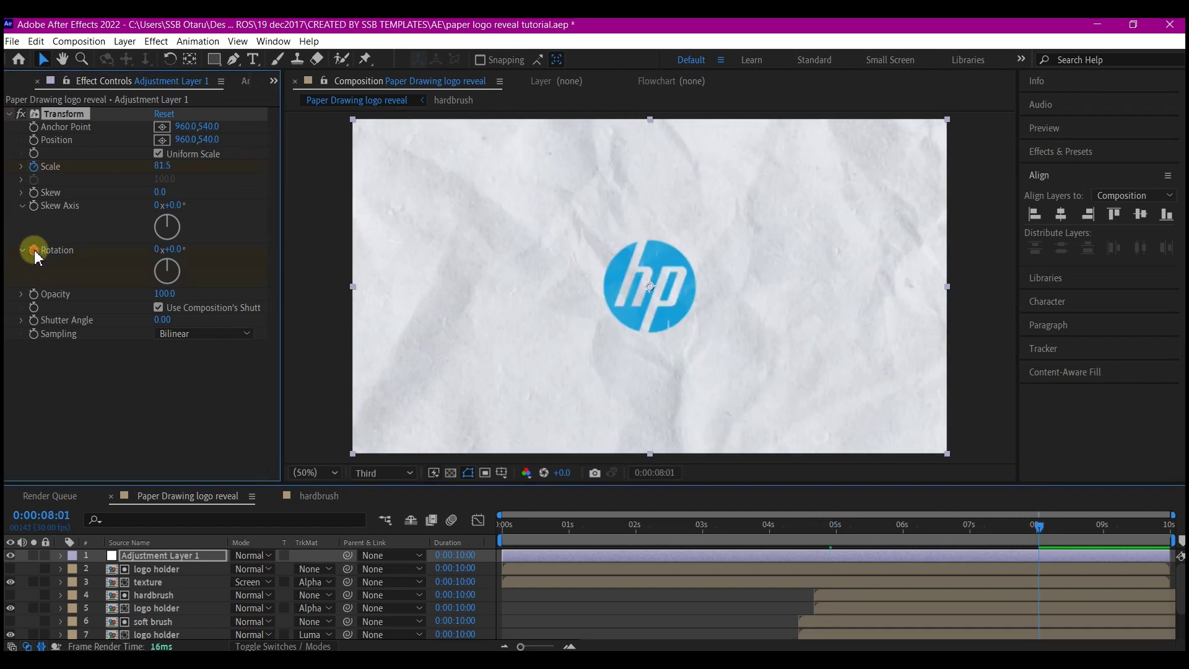
left_click(568, 531)
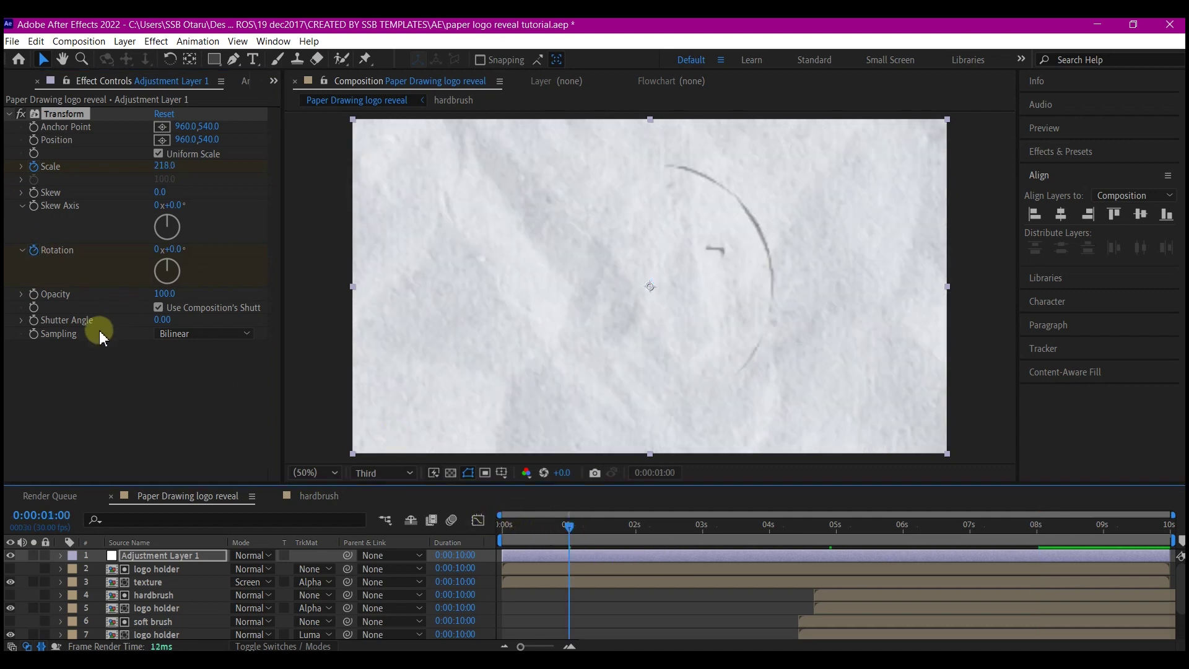
left_click(178, 248)
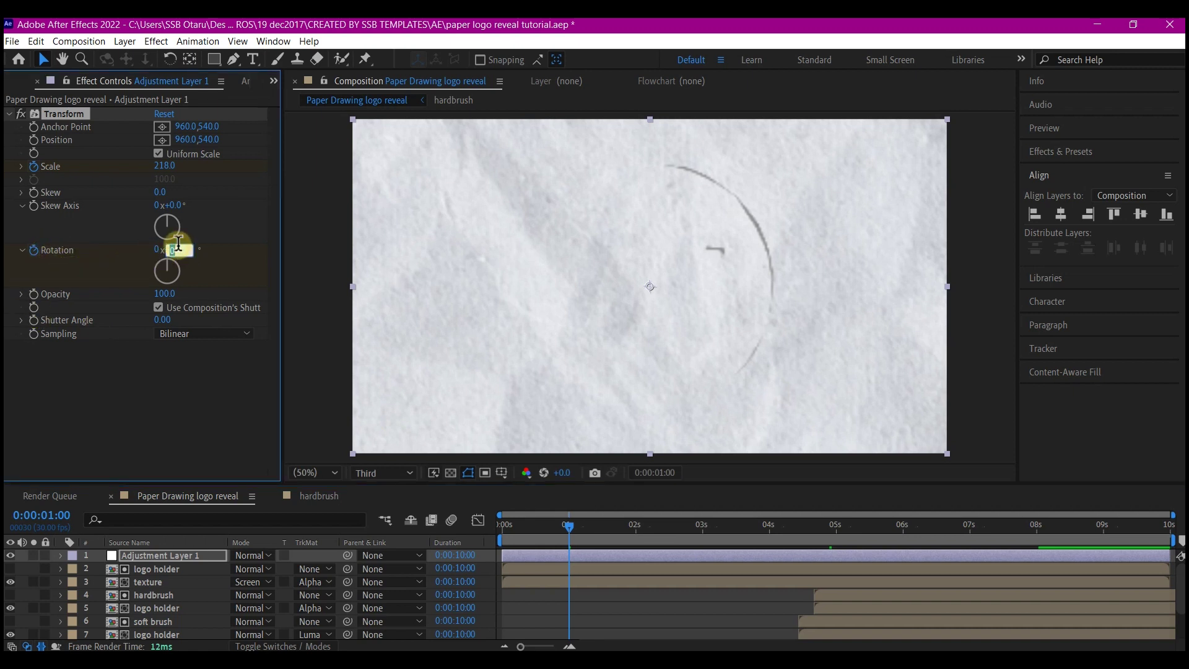
type("90")
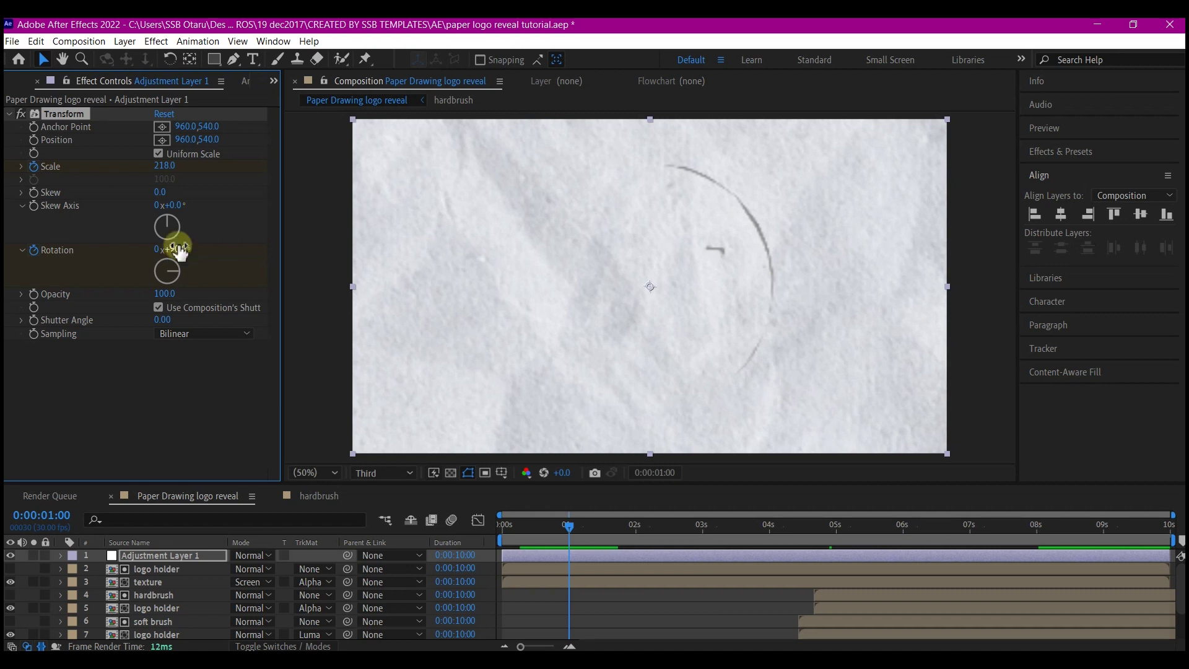
key("Return")
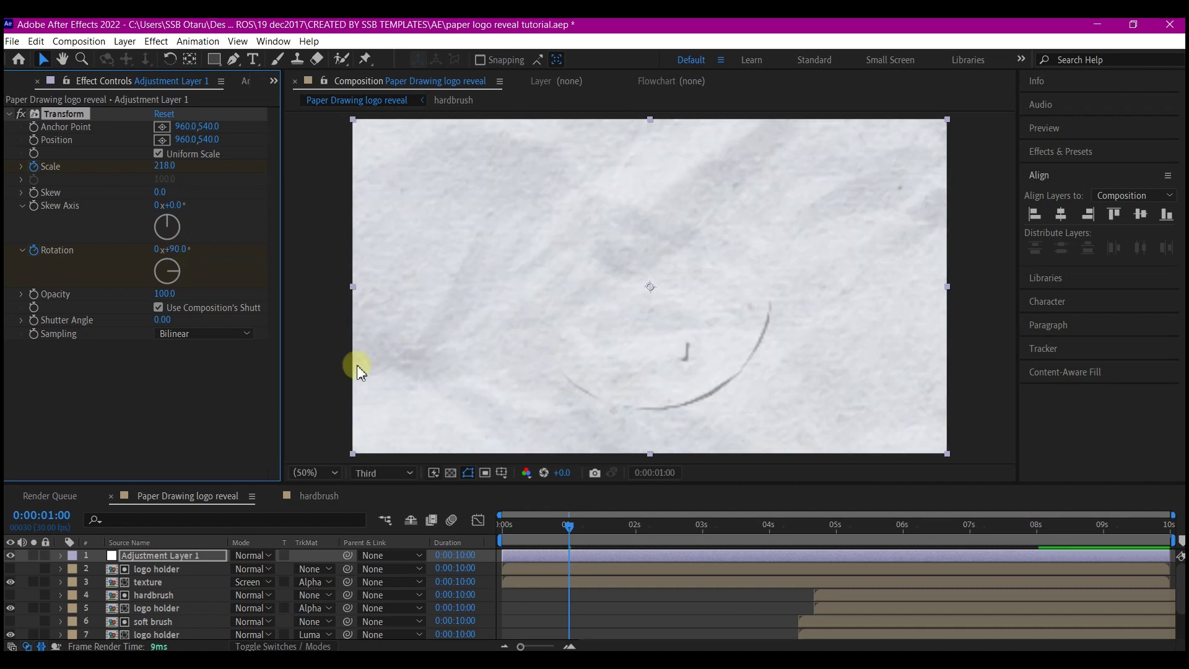
Apply Easy Ease to all Scale and Rotation keyframes.
key("u")
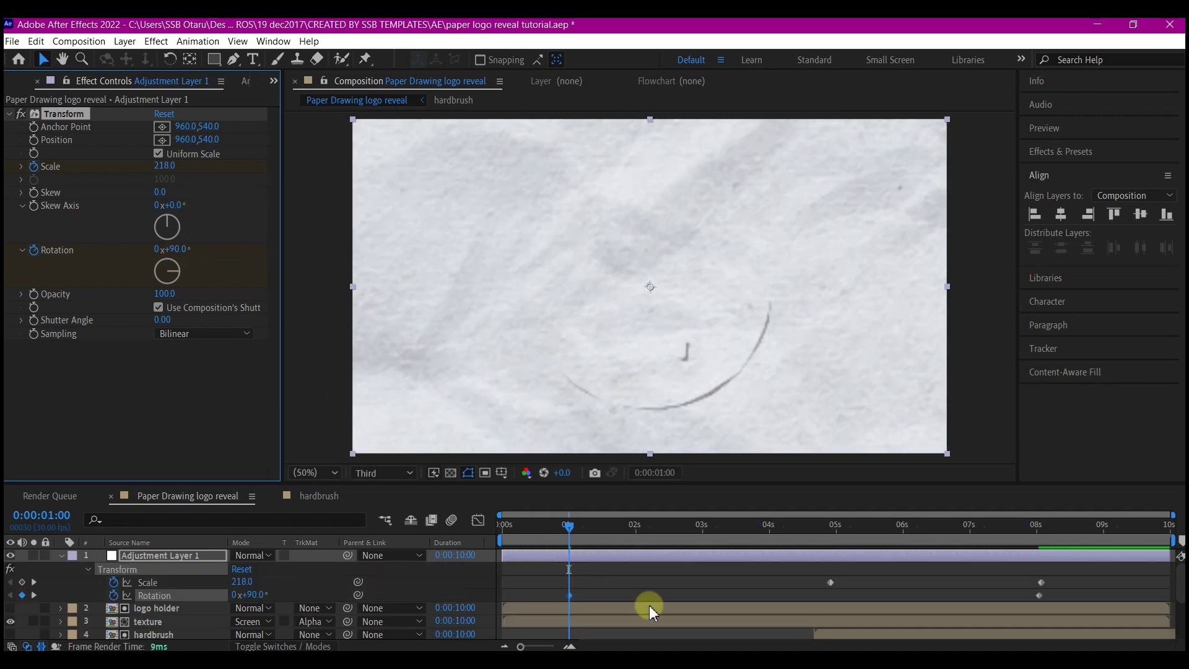
left_click_drag(1080, 573, 548, 608)
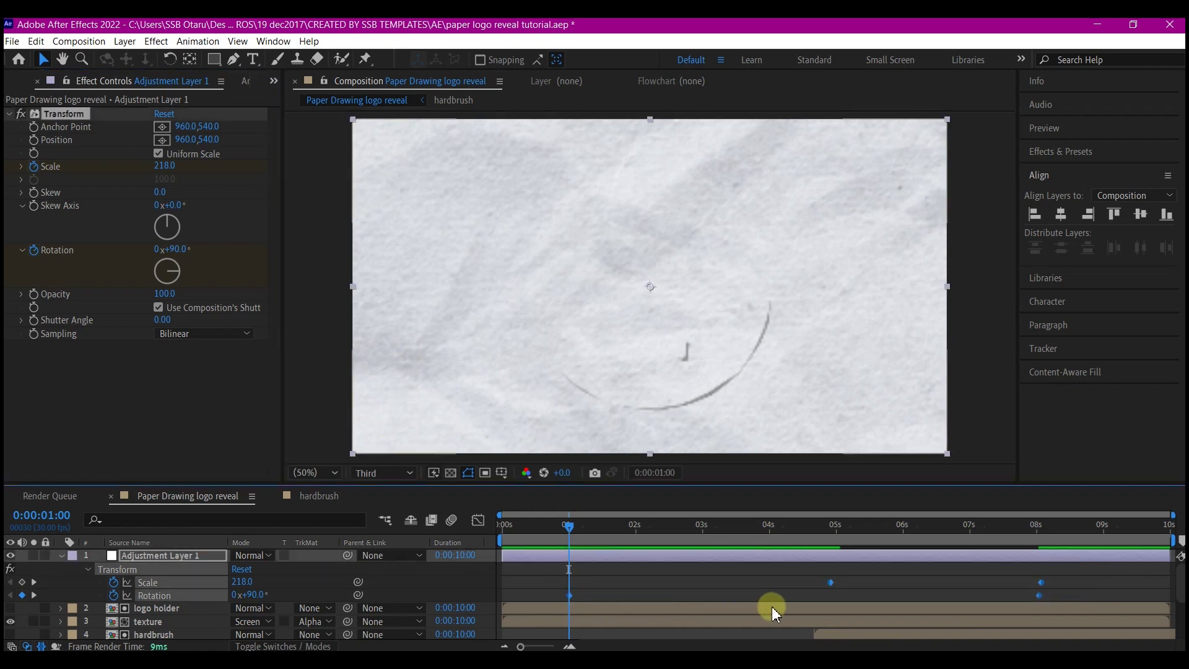
key("F9")
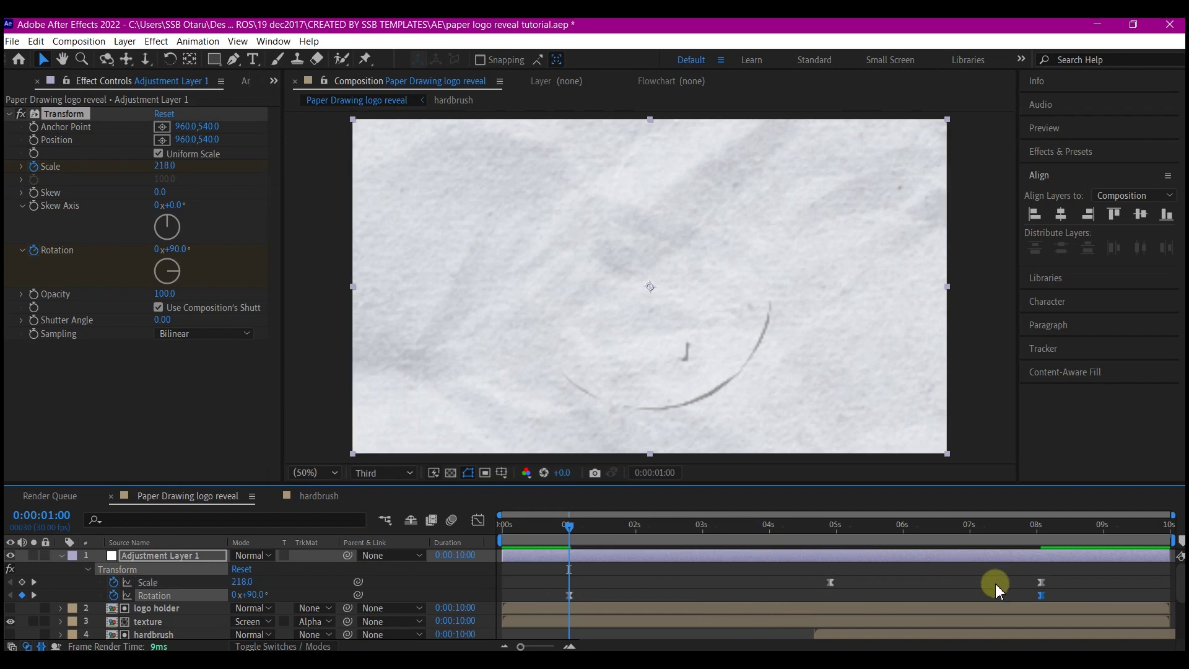
Stretch the final Scale keyframe's ease to about 89% influence in the Graph Editor.
left_click(1041, 583)
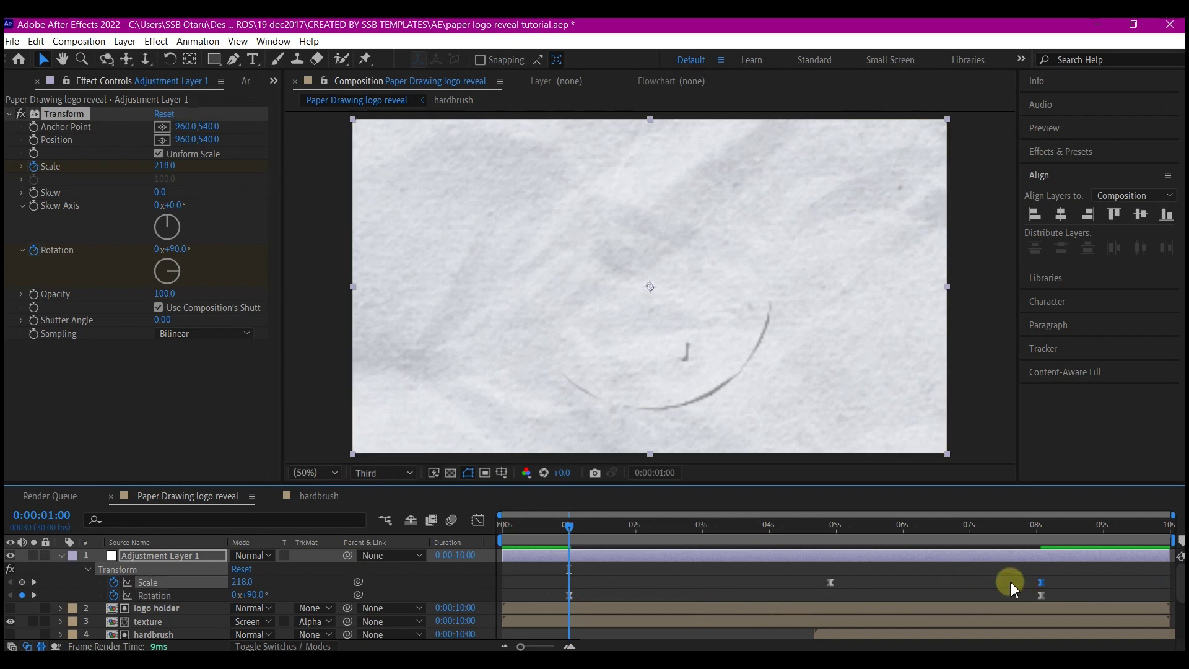
left_click(477, 520)
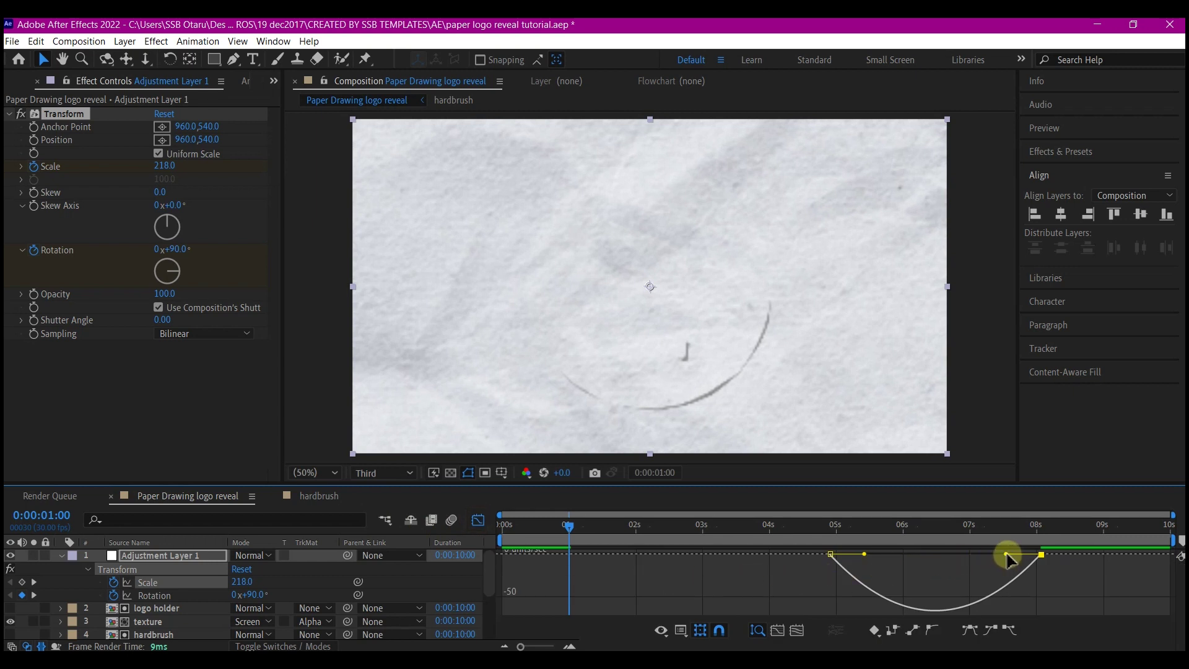
left_click_drag(1007, 554, 947, 554)
left_click(478, 520)
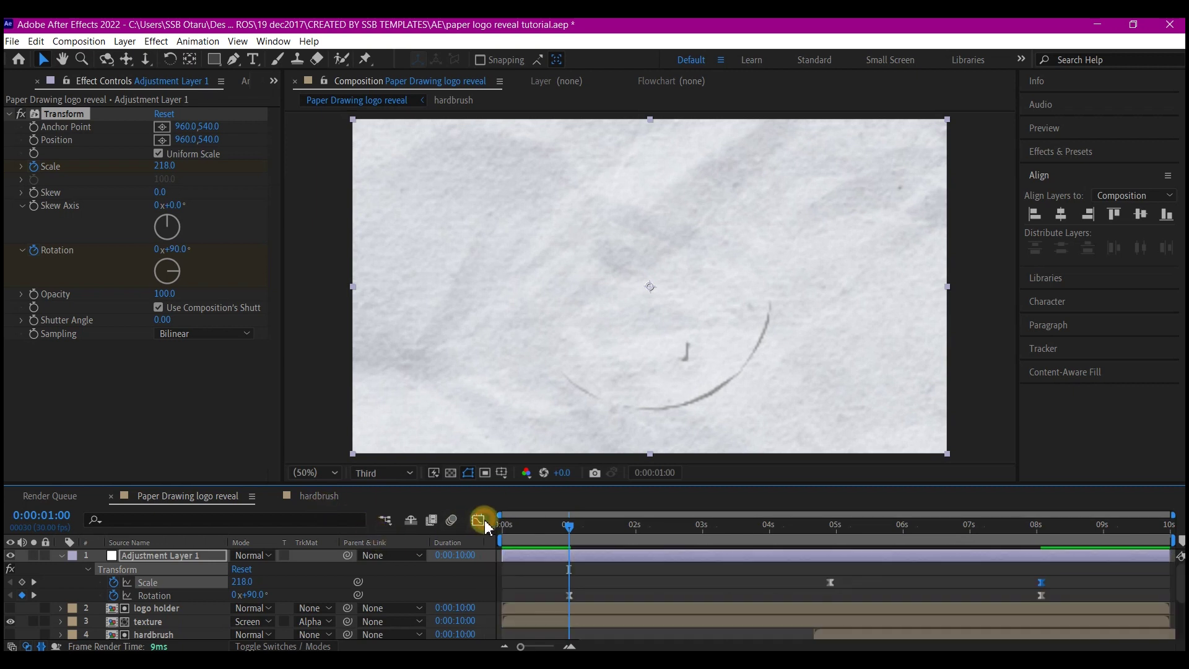
Create a black solid named 'vin' just after 8 seconds.
left_click(716, 556)
right_click(66, 582)
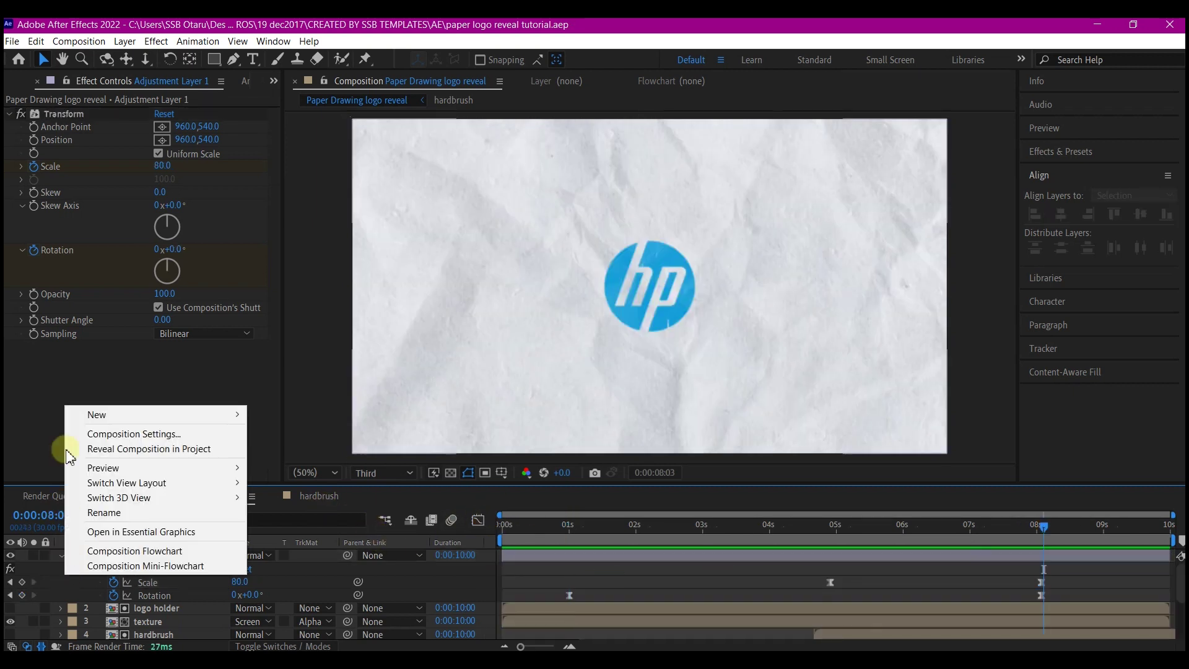
mouse_move(84, 416)
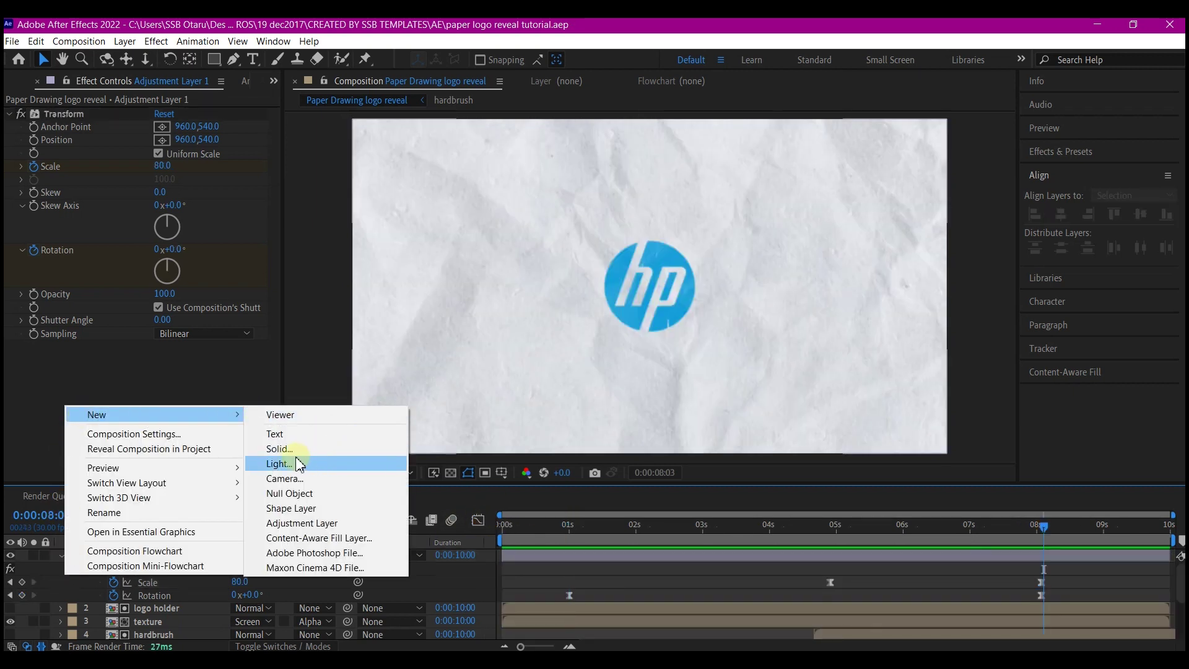
left_click(333, 456)
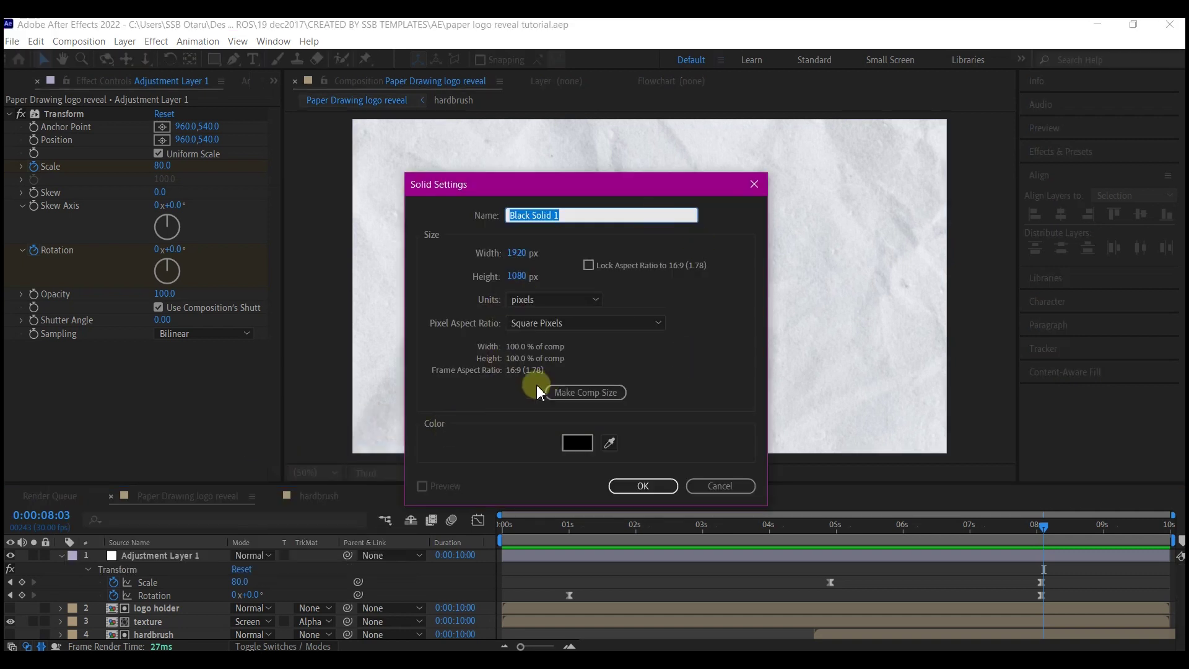
type("vin")
left_click(648, 486)
Add a frame-filling ellipse mask to vin set to Subtract.
left_click(214, 58)
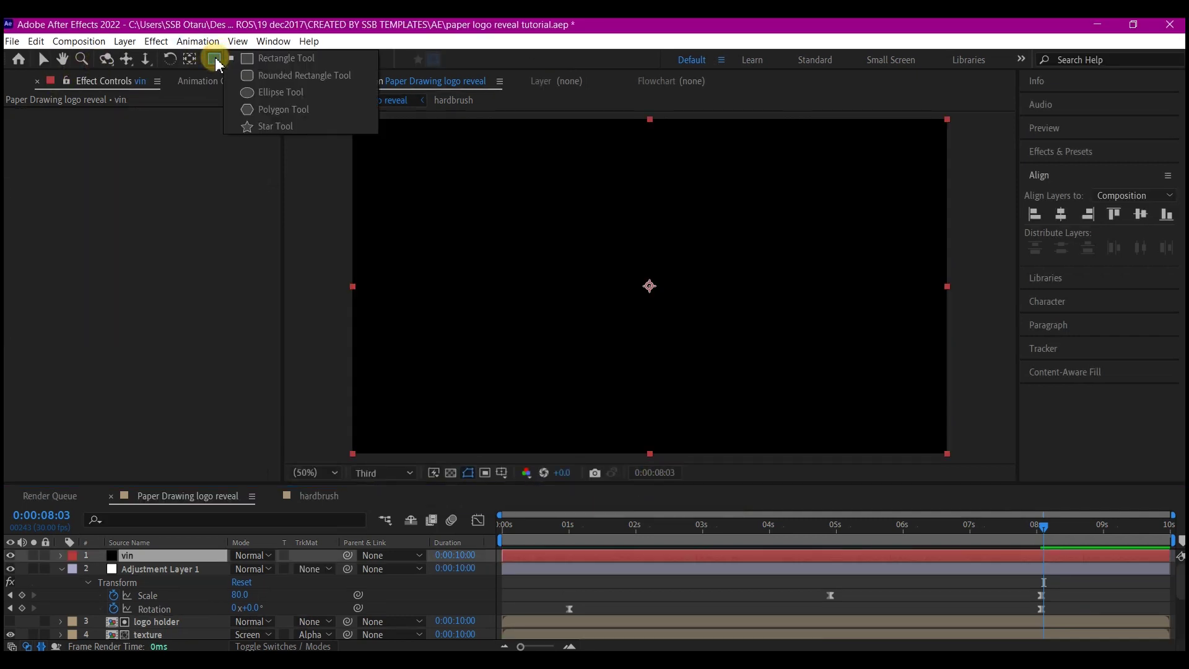
left_click(270, 91)
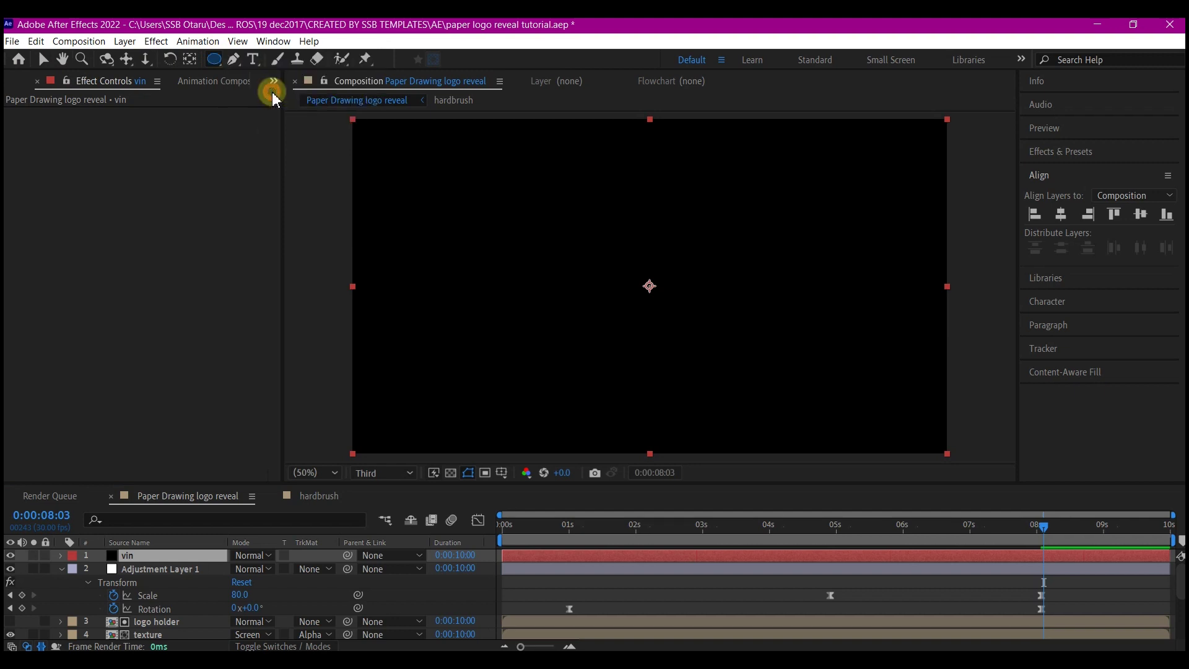
double_click(214, 59)
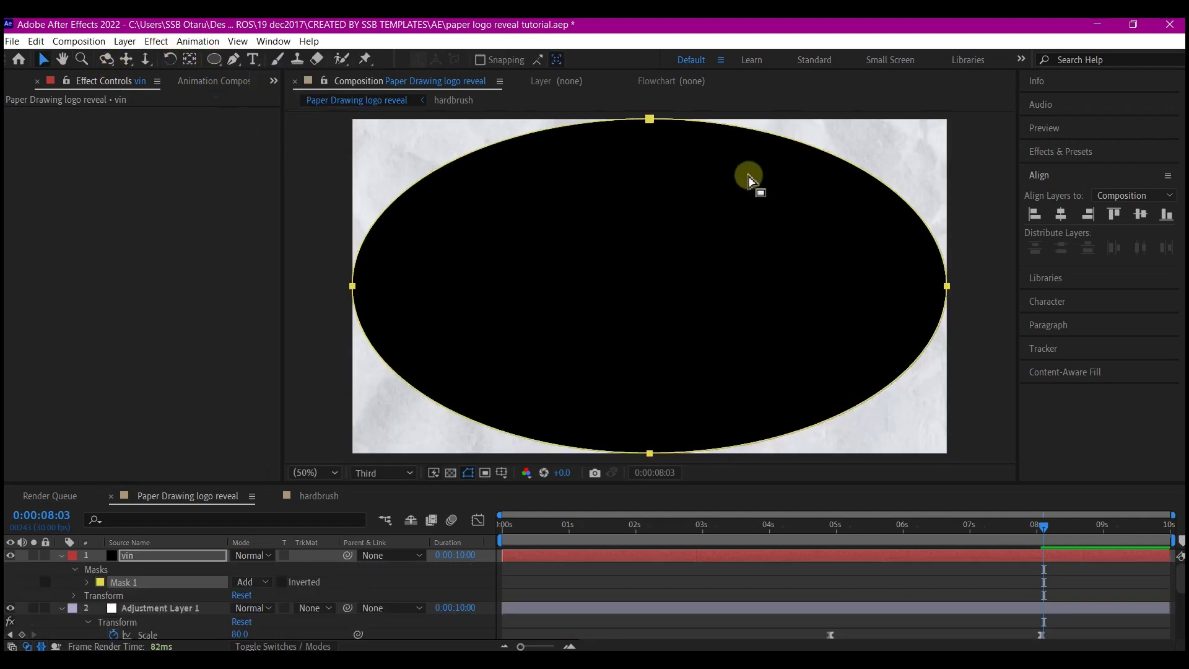
left_click(247, 583)
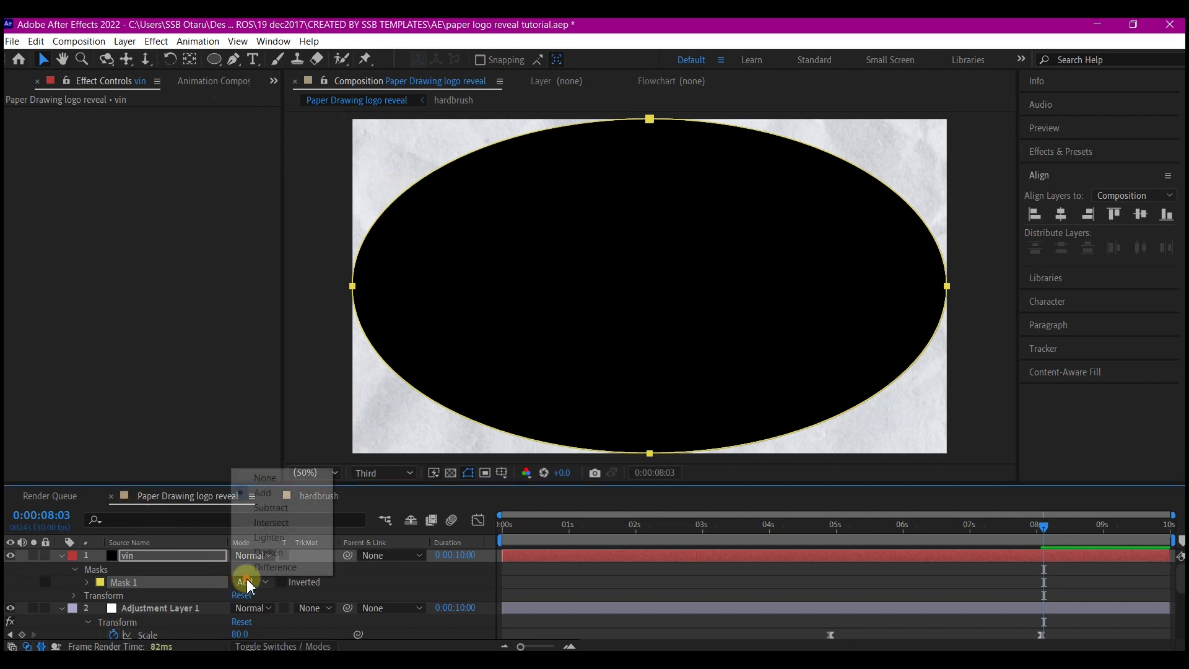
left_click(271, 510)
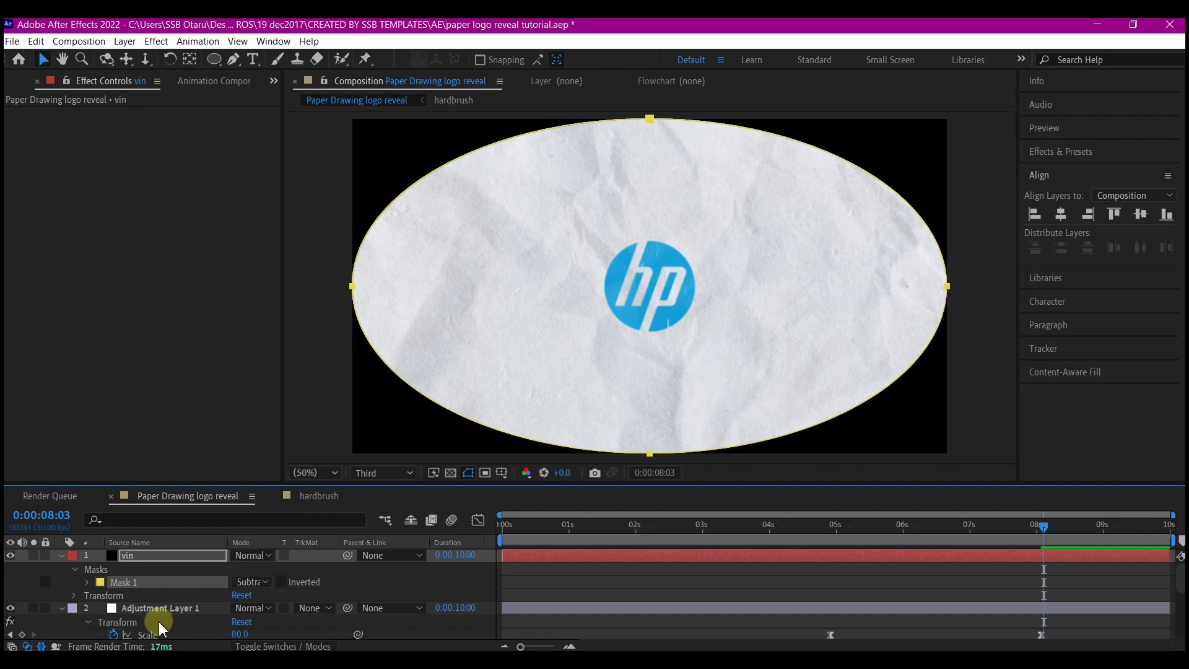
Feather the vin mask to 1019 pixels.
key("f")
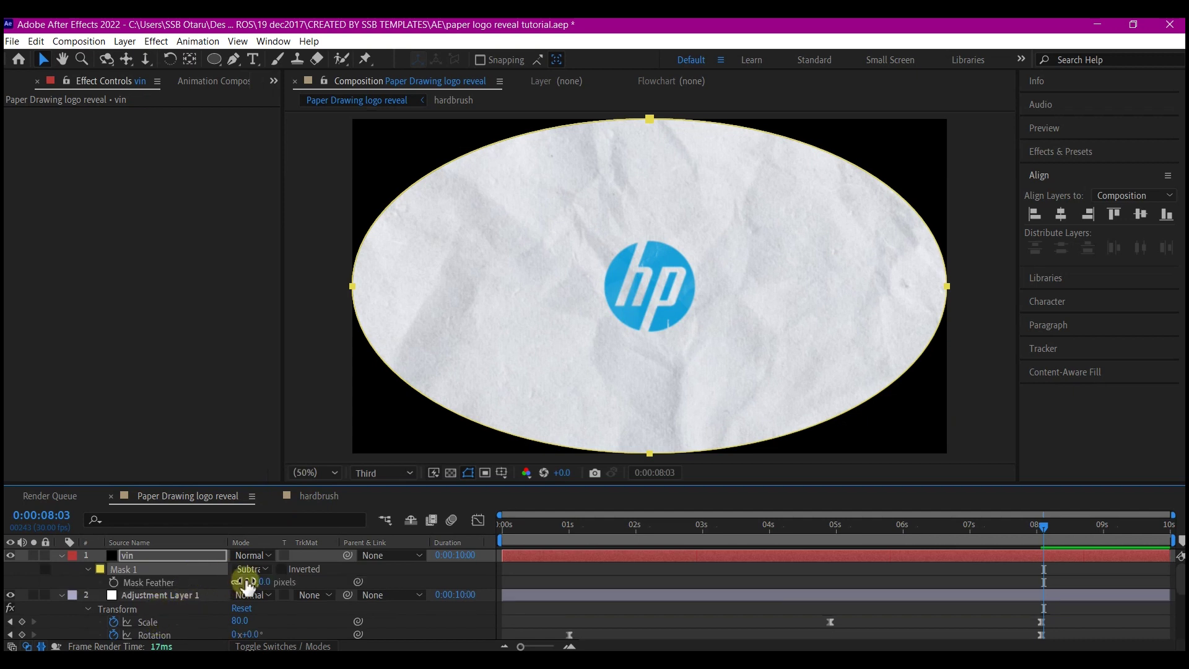
left_click_drag(254, 581, 8, 272)
left_click(25, 586)
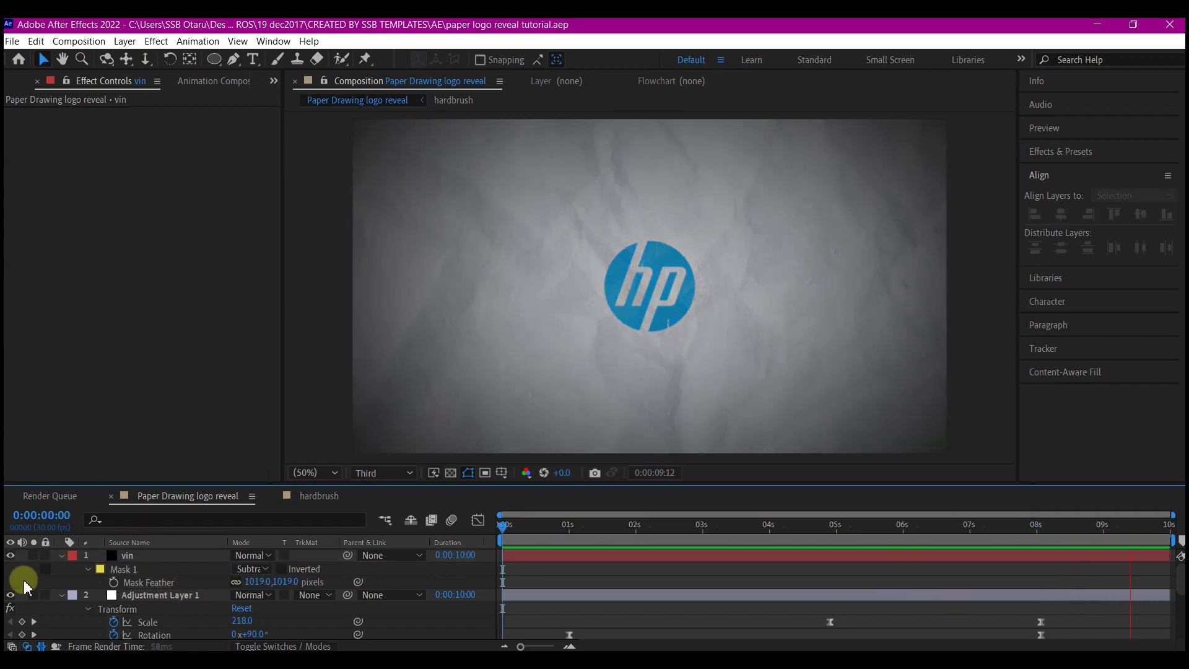